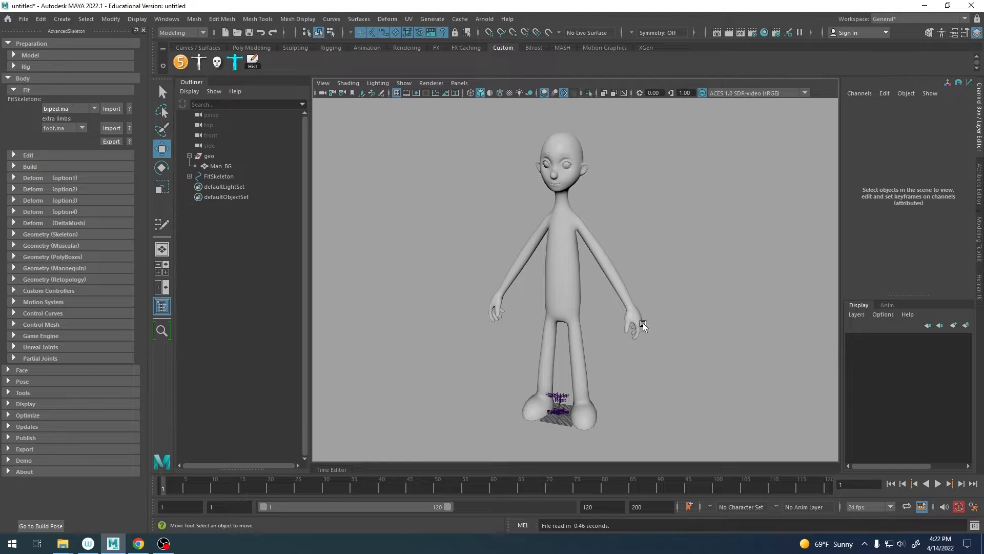
- Examine the character mesh around the hands, legs and feet, including the small fit skeleton at its base
scroll(713, 324, "up", 5)
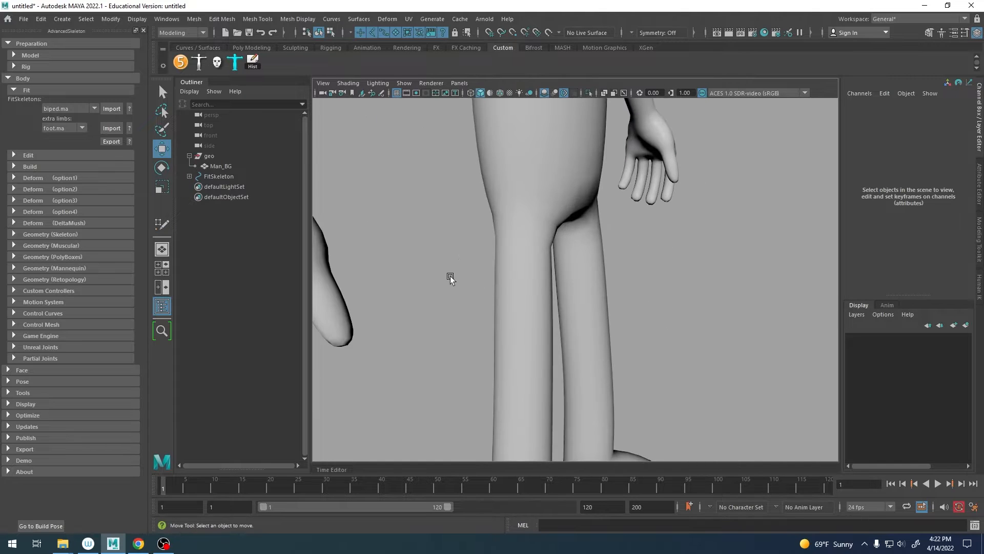
left_click_drag(450, 276, 344, 254, "alt")
left_click_drag(574, 351, 625, 325, "alt")
scroll(517, 318, "down", 5)
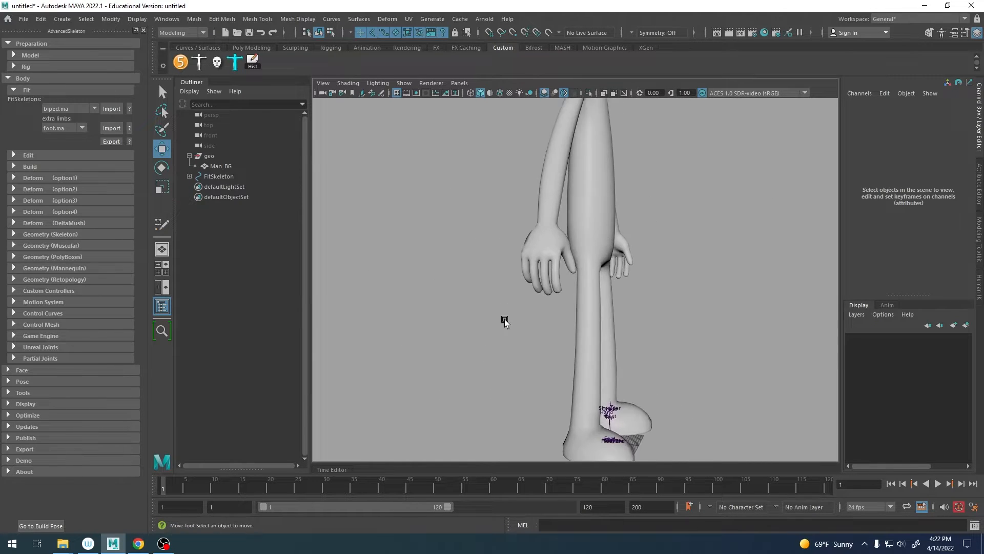
right_click_drag(505, 319, 598, 315, "alt")
left_click_drag(597, 315, 583, 315, "alt")
right_click_drag(539, 285, 576, 284, "alt")
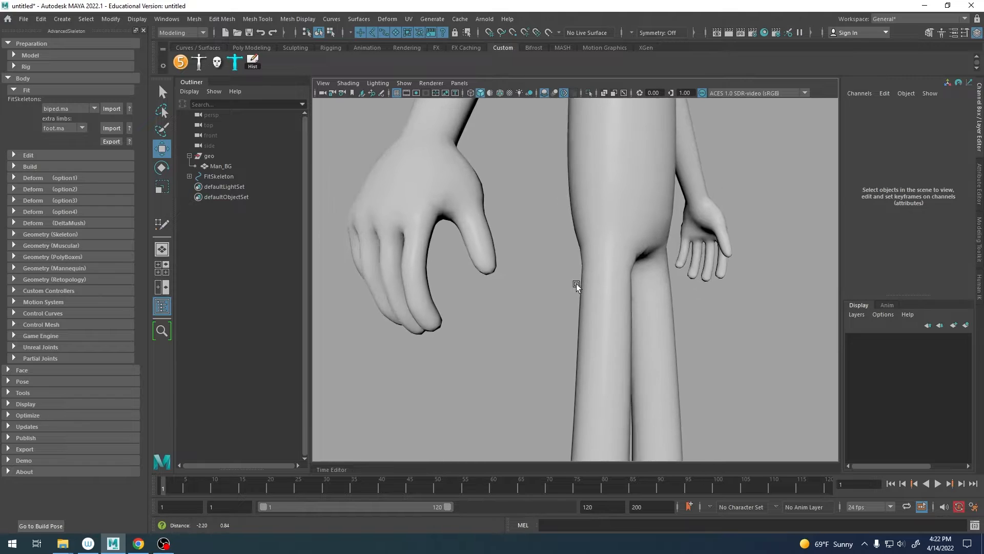
left_click_drag(577, 284, 505, 297, "alt")
scroll(563, 296, "down", 6)
middle_click_drag(582, 339, 567, 260, "alt")
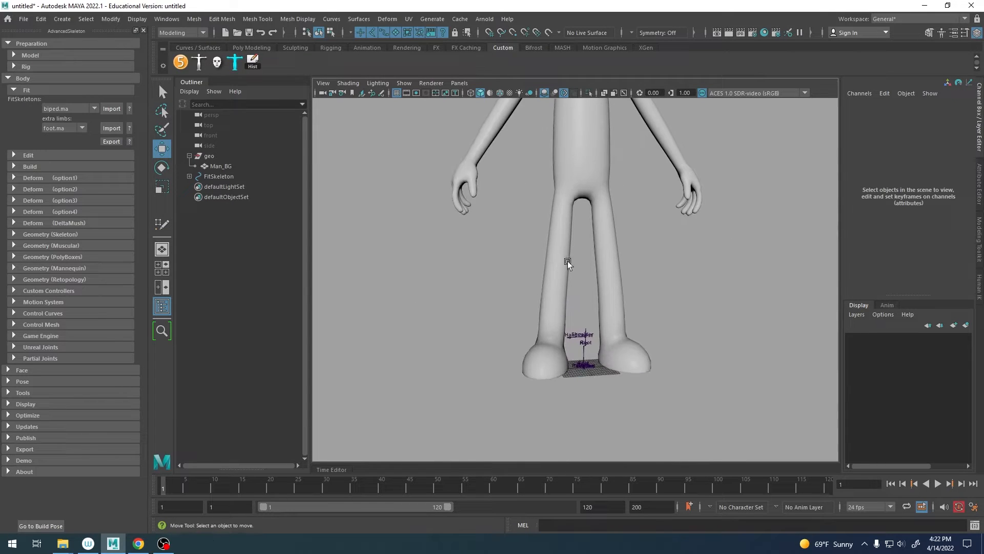
right_click_drag(568, 260, 663, 259, "alt")
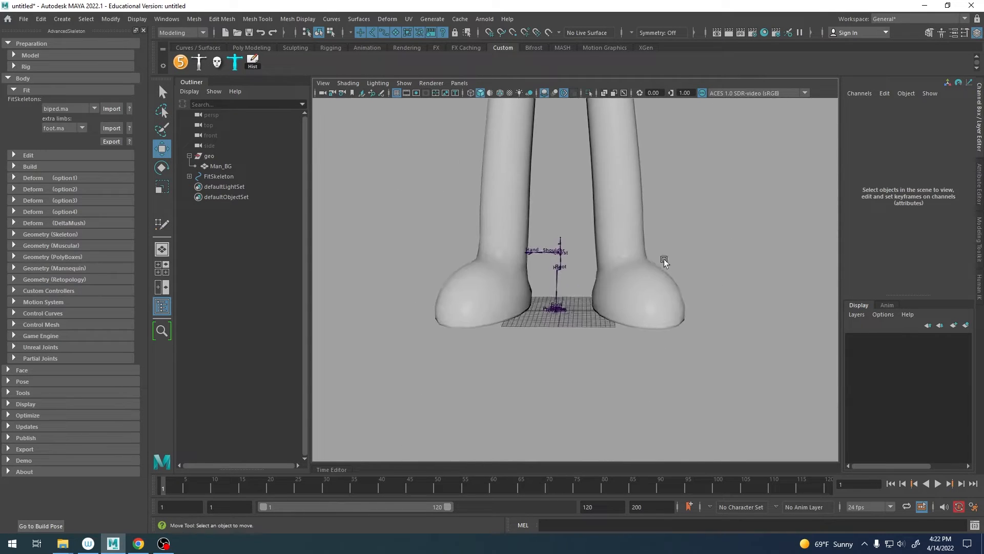
- Select the FitSkeleton at the character's feet and scale it up uniformly to about 9.7
scroll(663, 260, "up", 8)
left_click_drag(607, 309, 589, 329, "alt")
left_click(526, 450)
scroll(537, 393, "down", 15)
key("e")
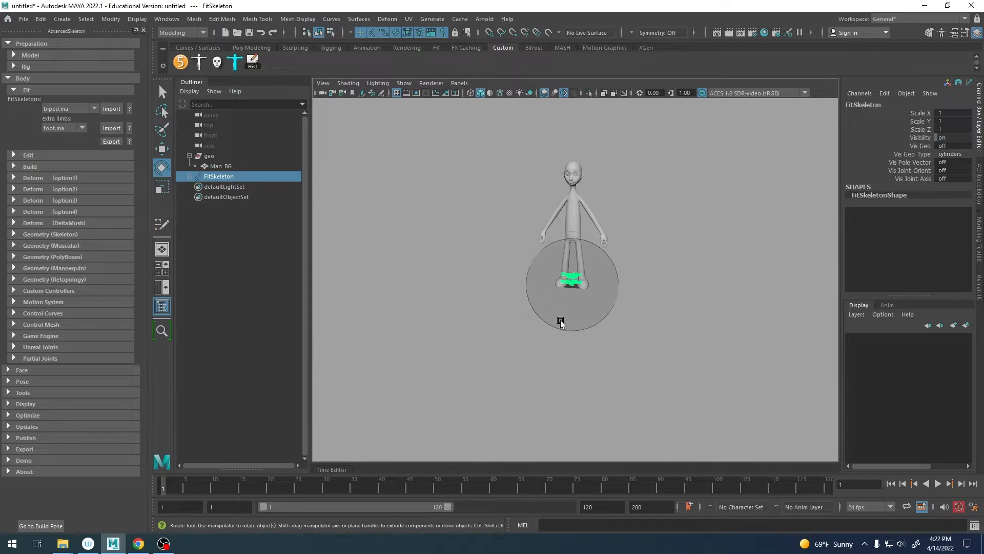
scroll(710, 325, "up", 6)
key("r")
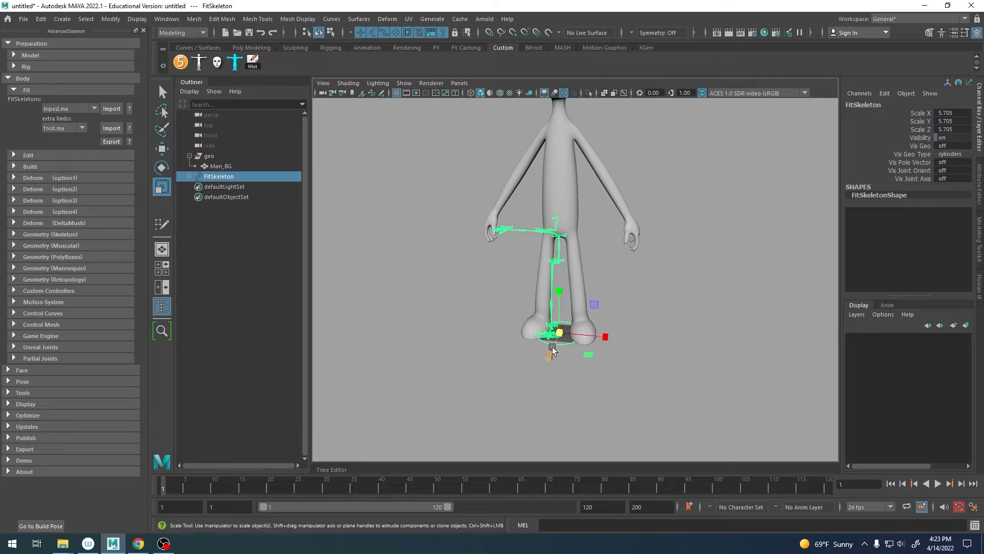
middle_click_drag(594, 301, 595, 371, "alt")
left_click_drag(595, 371, 582, 392, "alt")
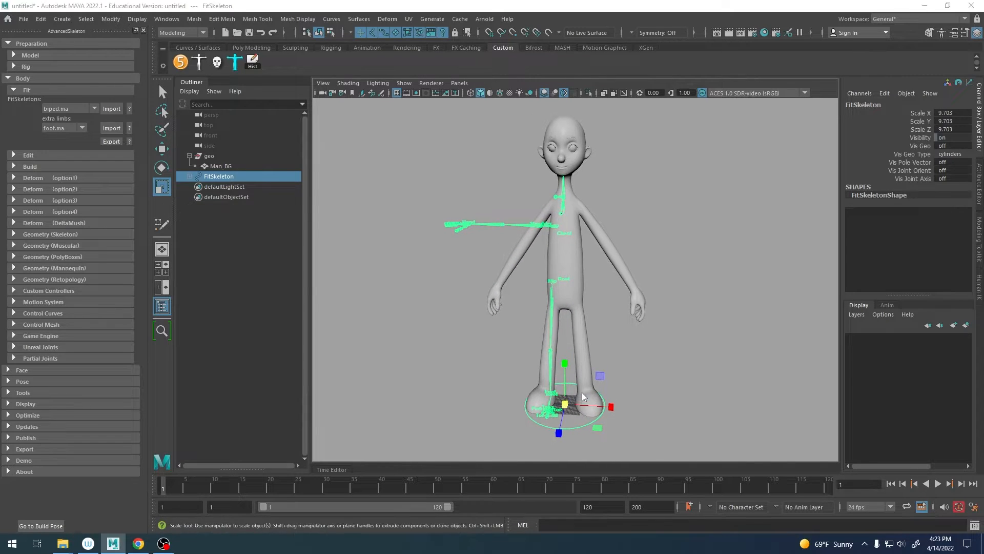
- Switch to the front view and scale the FitSkeleton uniformly to about 10.8 to match the character's height
key("space")
key("space")
scroll(486, 392, "down", 12)
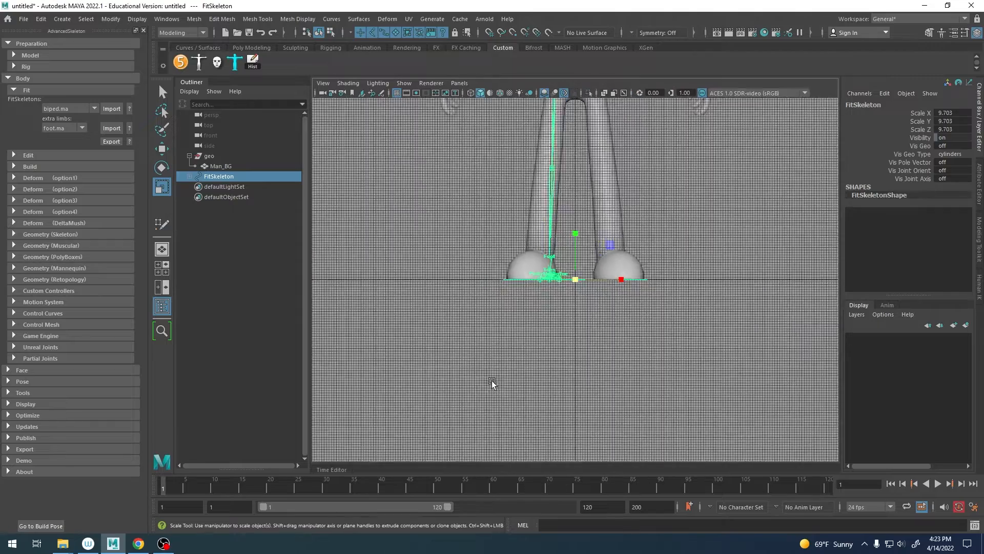
middle_click_drag(545, 288, 538, 389, "alt")
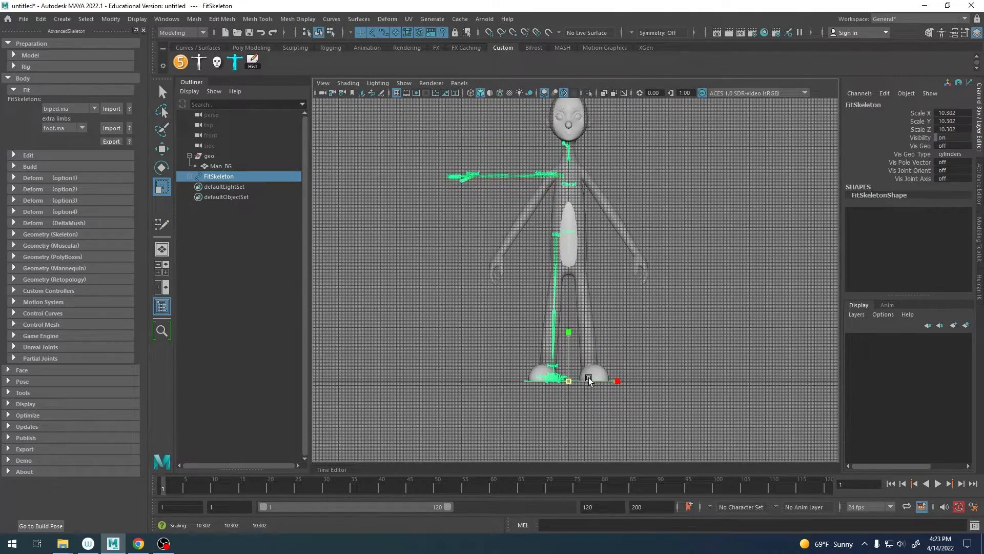
left_click_drag(605, 376, 602, 377)
scroll(731, 275, "up", 6)
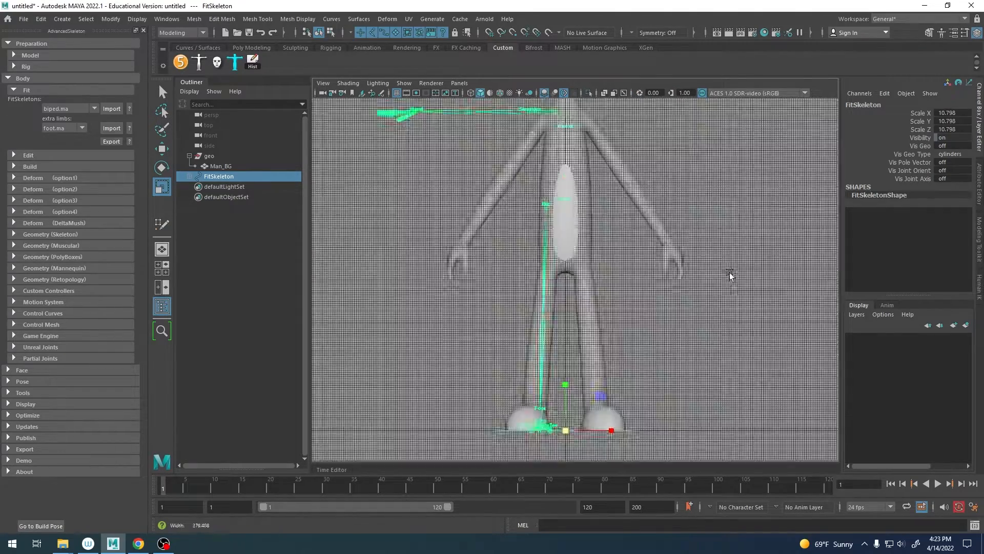
middle_click_drag(653, 289, 652, 345, "alt")
scroll(653, 345, "down", 1)
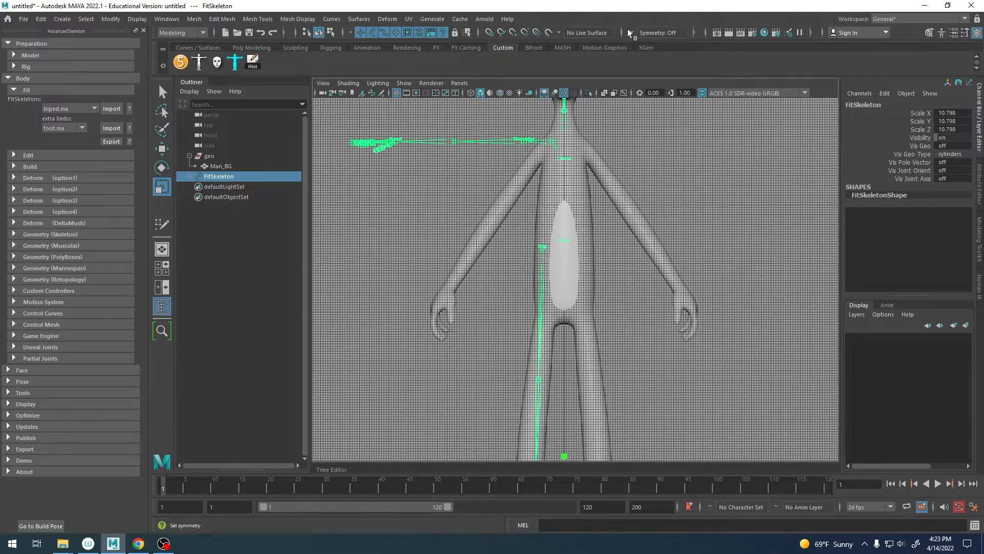
- With the grid hidden and the joints shown through the mesh, scale the FitSkeleton uniformly to about 10.87
left_click(397, 93)
scroll(630, 308, "down", 2)
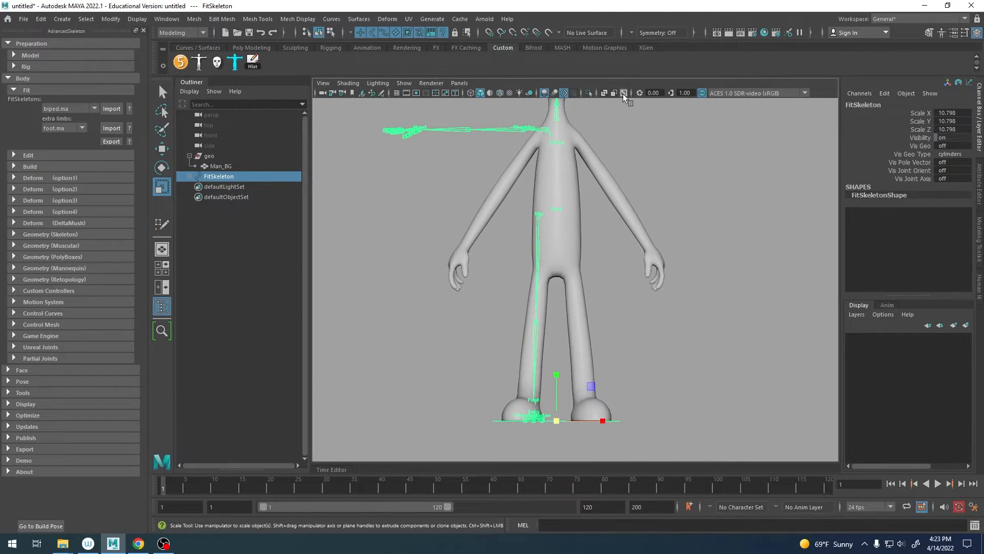
middle_click_drag(624, 395, 620, 412, "alt")
left_click_drag(554, 438, 567, 439)
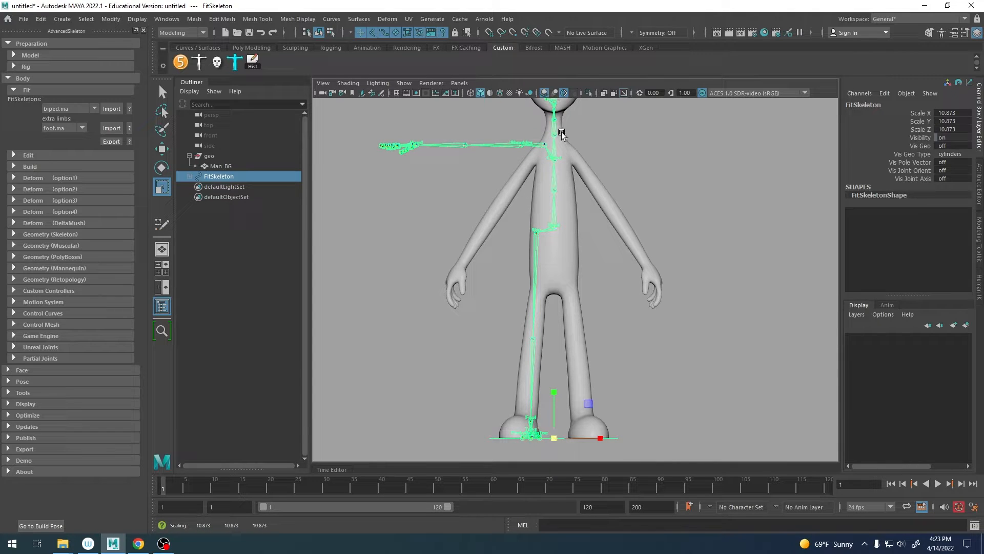
- Try to rotate the Scapula joint so the arm chain angles down along the character's arm
left_click(538, 144)
key("e")
left_click_drag(508, 110, 502, 146)
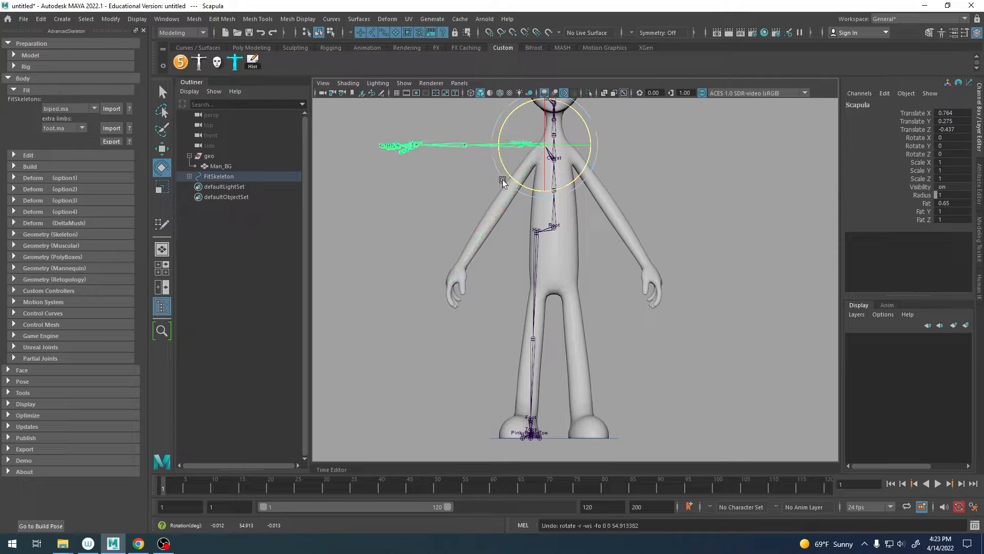
middle_click_drag(591, 202, 587, 252, "alt")
left_click_drag(613, 242, 629, 229, "alt")
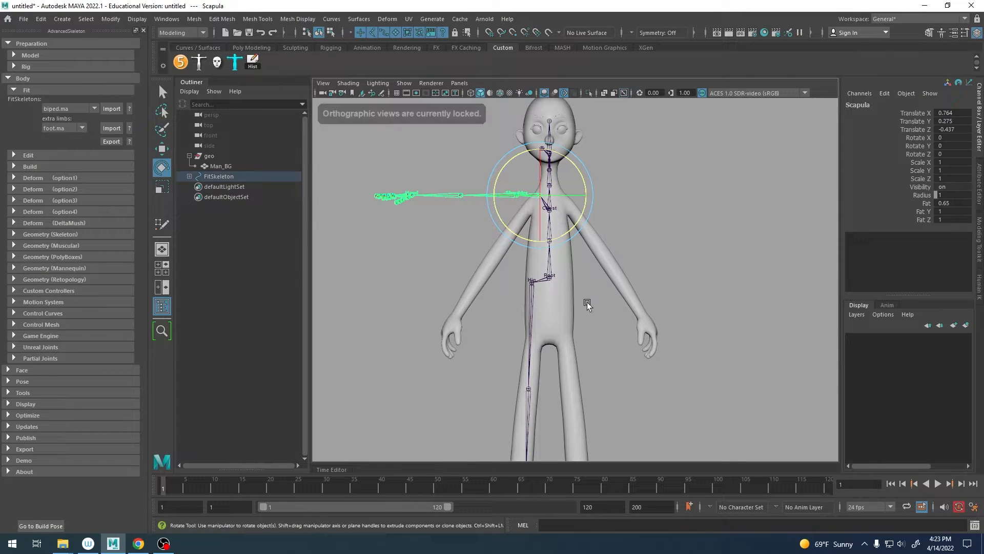
left_click(595, 249)
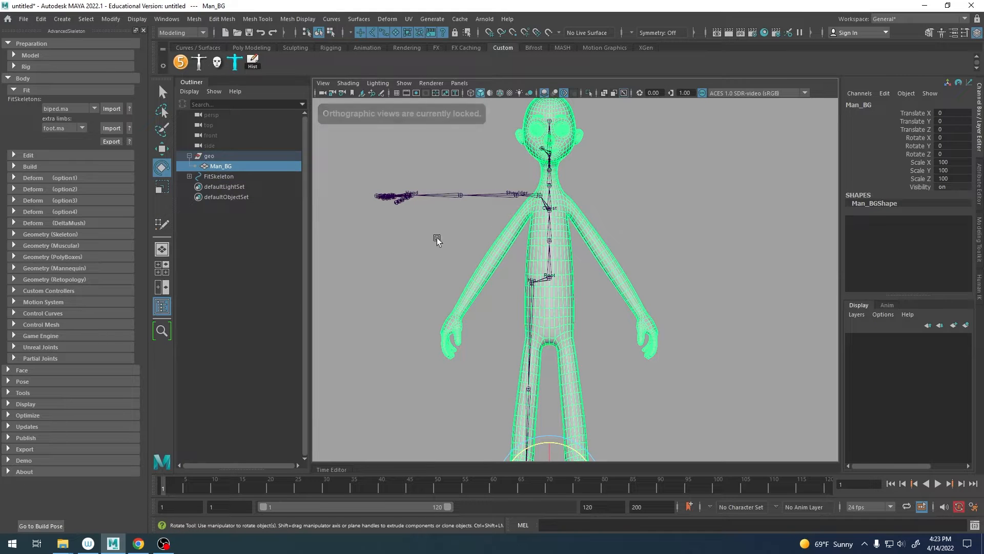
key("ctrl+z")
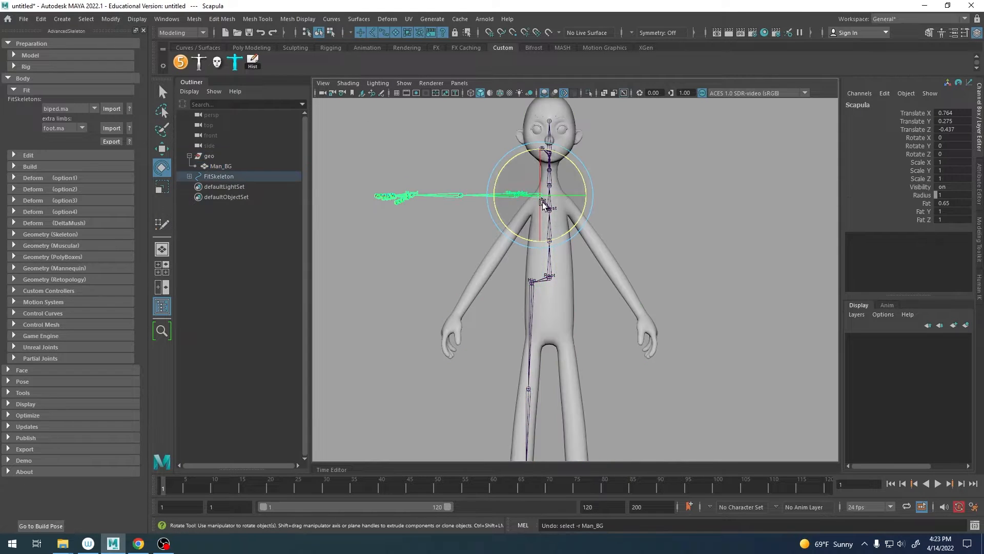
- Try rotating the Scapula joint by about 48 degrees, inspect the Shoulder joint, and undo the rotation
left_click_drag(511, 157, 500, 193)
scroll(490, 182, "up", 4)
key("q")
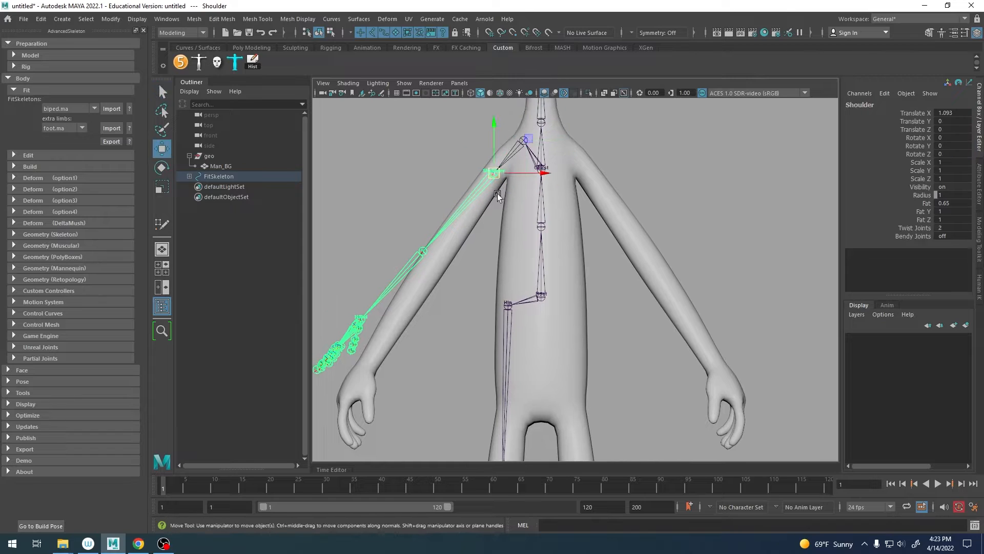
left_click(531, 143)
key("ctrl+z")
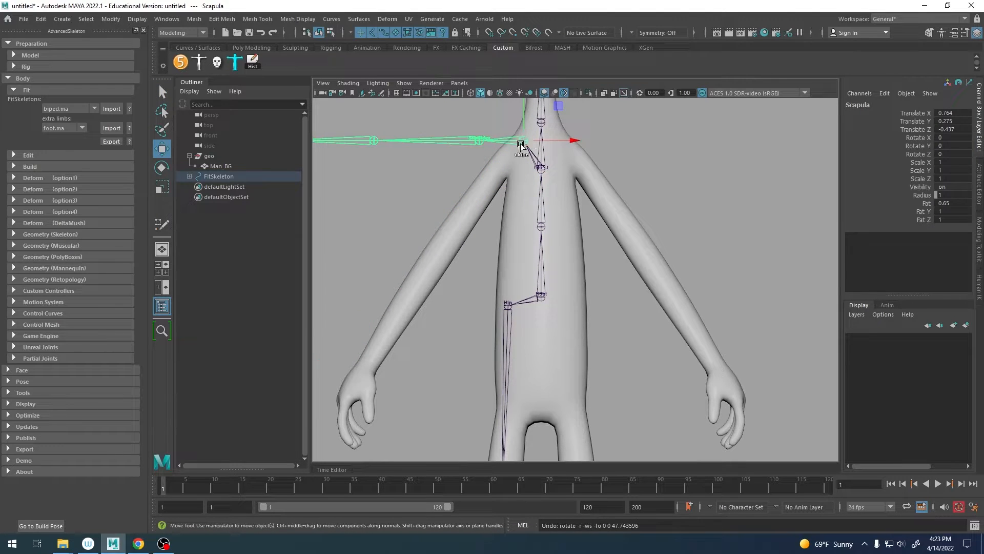
- Rotate the Scapula joint about 54.6 degrees in Y along the arm, and move the Shoulder joint inward to about 0.41 in Translate X
key("e")
left_click_drag(521, 144, 478, 128)
key("q")
left_click(498, 176)
key("w")
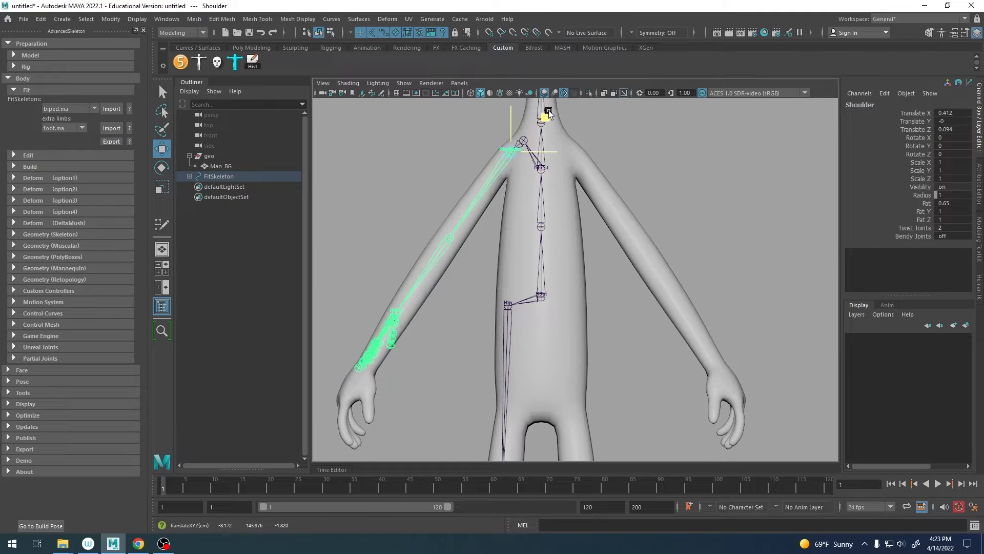
- Move the Elbow joint down the arm to about 3.45 in Translate X, and return to the perspective view
middle_click_drag(459, 237, 509, 204, "alt")
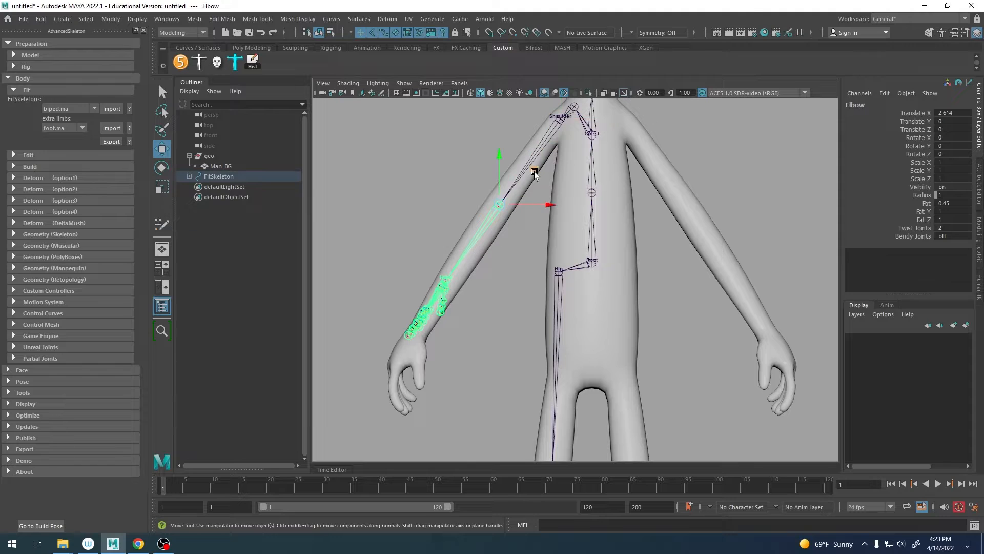
left_click_drag(524, 191, 519, 192)
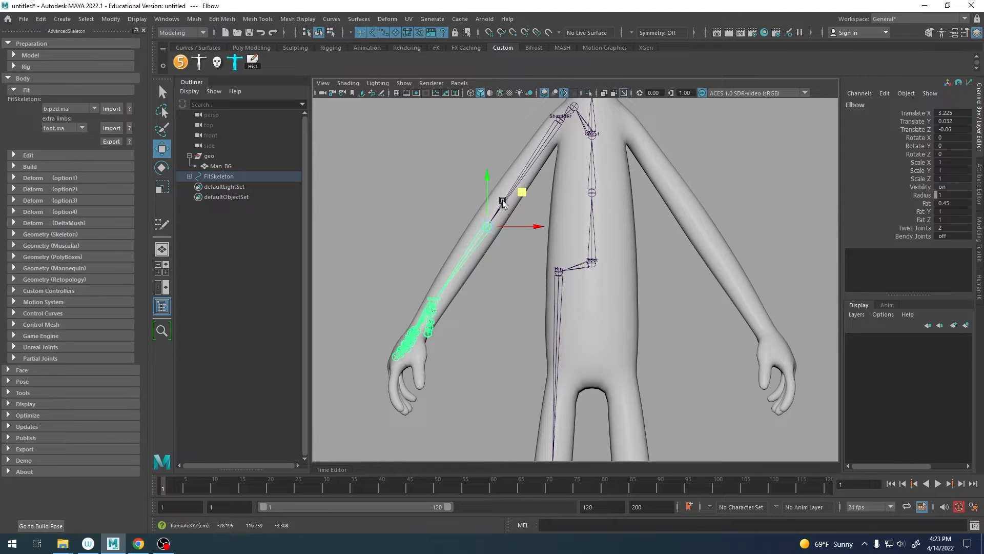
left_click(499, 93)
left_click(498, 93)
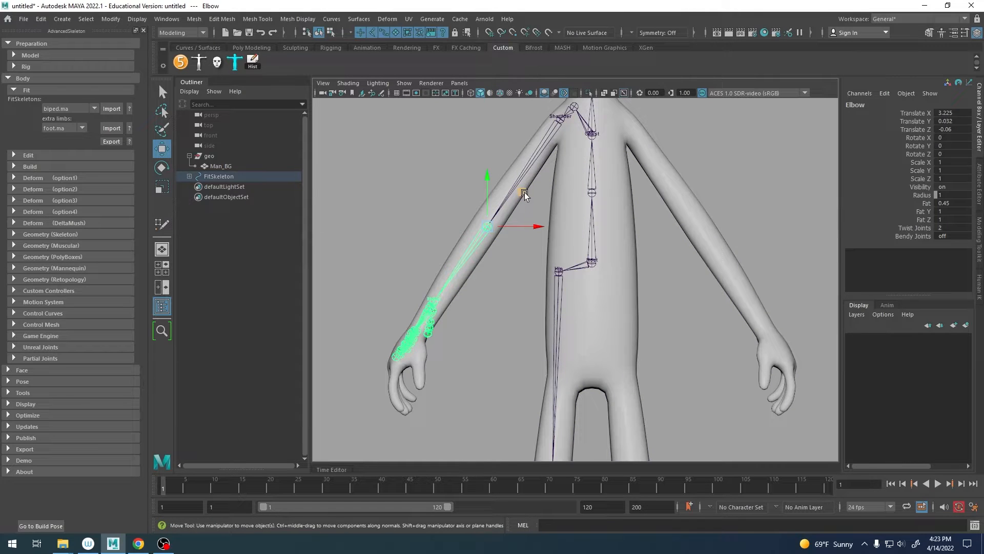
left_click_drag(519, 199, 519, 200)
key("space")
key("space")
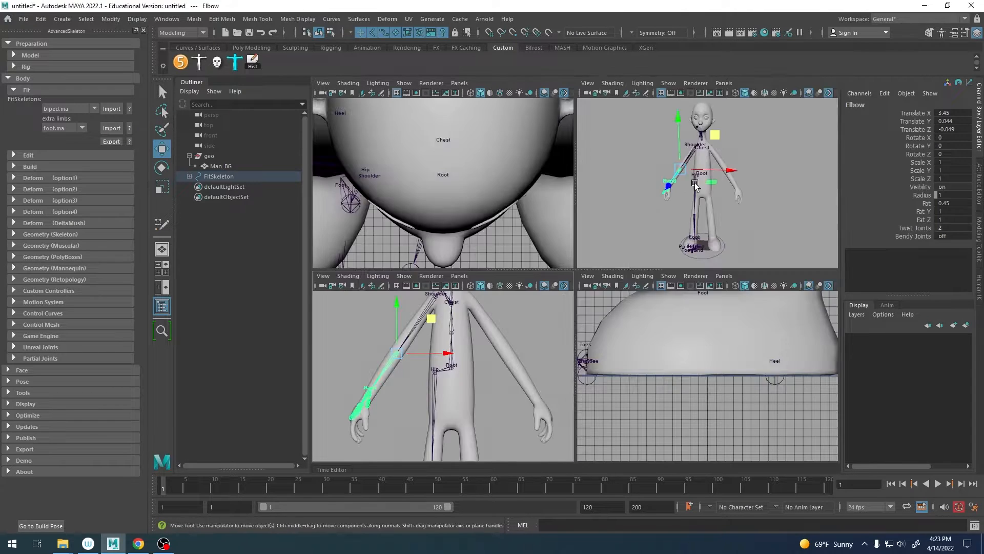
- Try to move the Scapula joint to about 0.647 in Translate X and -0.568 in Translate Y
left_click_drag(577, 251, 617, 173, "alt")
left_click(585, 143)
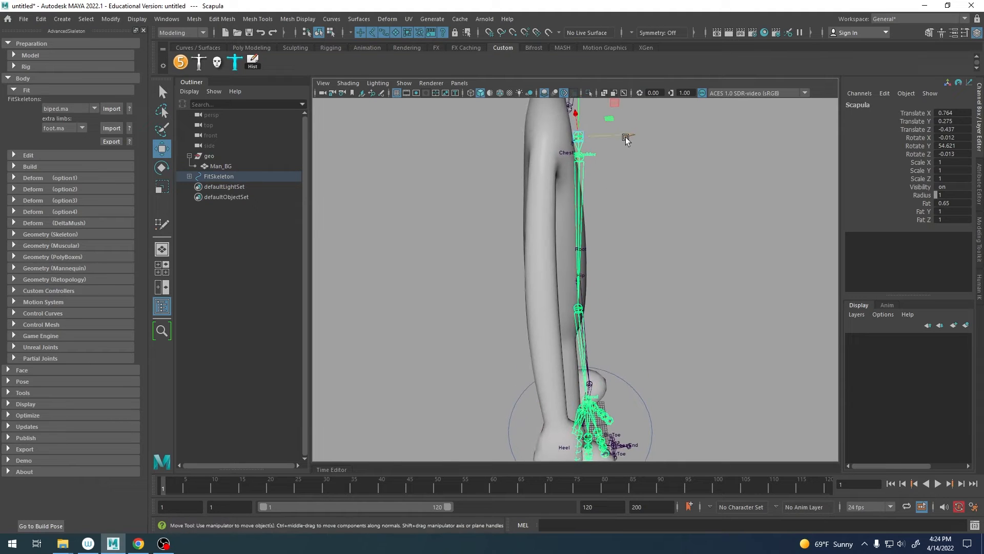
left_click_drag(626, 137, 586, 137)
left_click(622, 96)
left_click_drag(598, 152, 499, 252, "alt")
right_click_drag(499, 252, 516, 244, "alt")
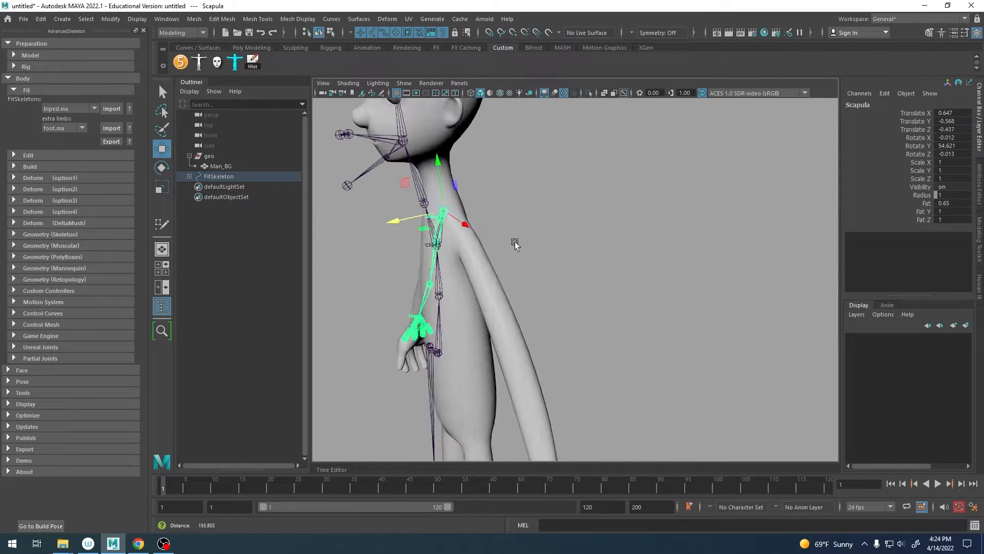
middle_click_drag(515, 244, 696, 316, "alt")
left_click_drag(696, 317, 622, 275, "alt")
middle_click_drag(623, 275, 647, 123, "alt")
left_click_drag(628, 294, 713, 273, "alt")
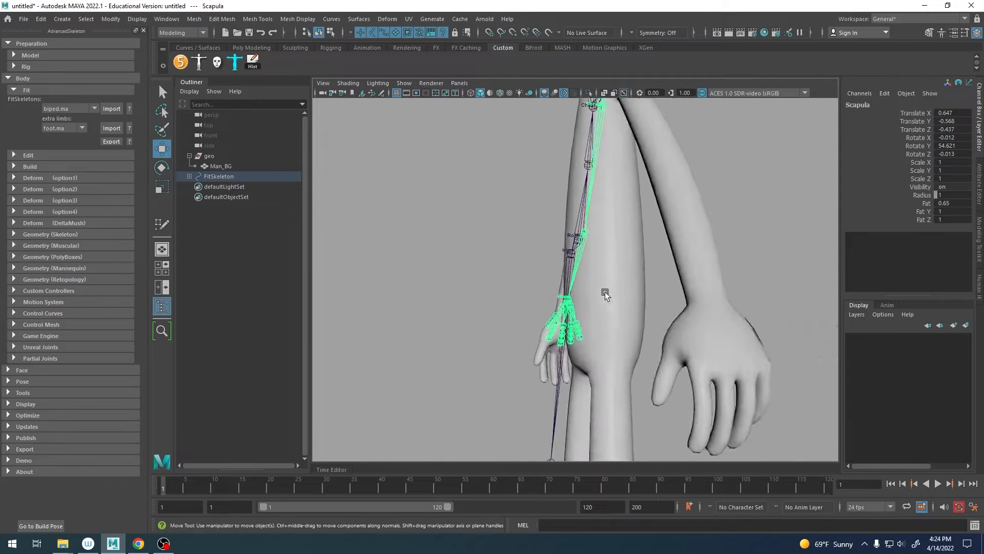
right_click_drag(713, 273, 626, 323, "alt")
- Move the Root joint backward to about -0.86 in Translate Z so the skeleton sits inside the body
left_click(616, 317)
left_click(610, 317)
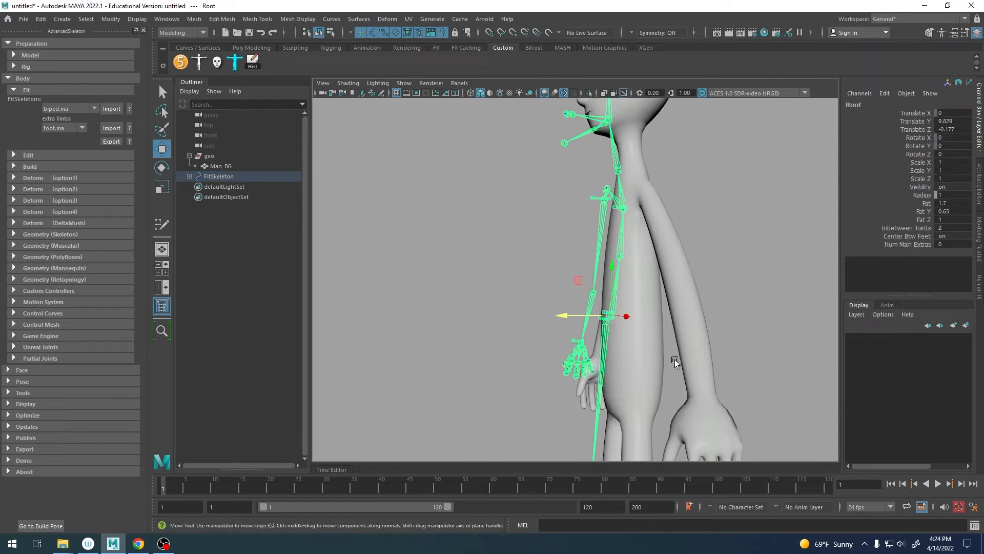
middle_click_drag(675, 359, 667, 205, "alt")
right_click_drag(667, 205, 610, 248, "alt")
left_click_drag(611, 249, 648, 352, "alt")
left_click_drag(555, 198, 450, 210)
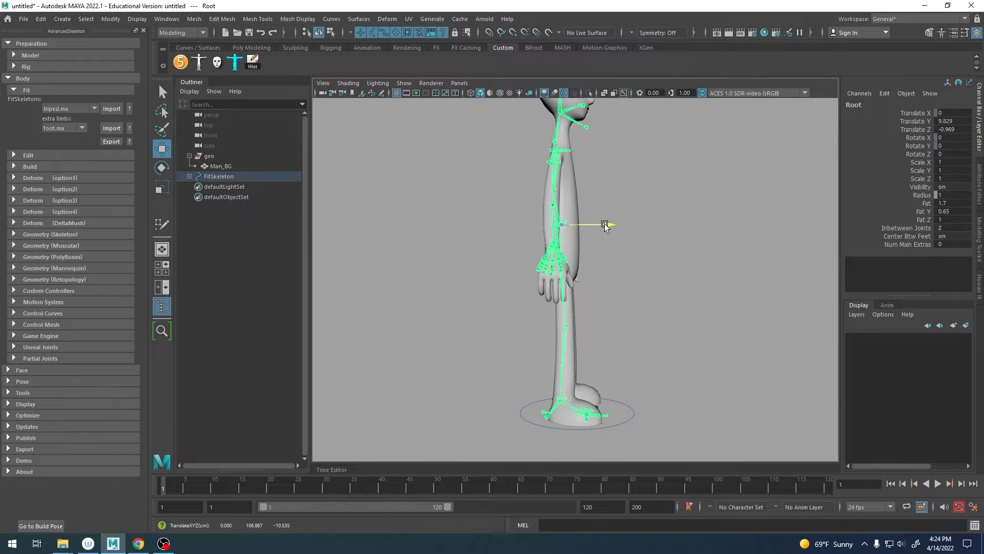
left_click_drag(607, 225, 607, 224)
- Examine the neck, Scapula and arm joints' placement inside the mesh from the front
left_click_drag(596, 221, 742, 227, "alt")
middle_click_drag(582, 223, 587, 300, "alt")
left_click_drag(587, 300, 644, 307, "alt")
scroll(560, 268, "up", 10)
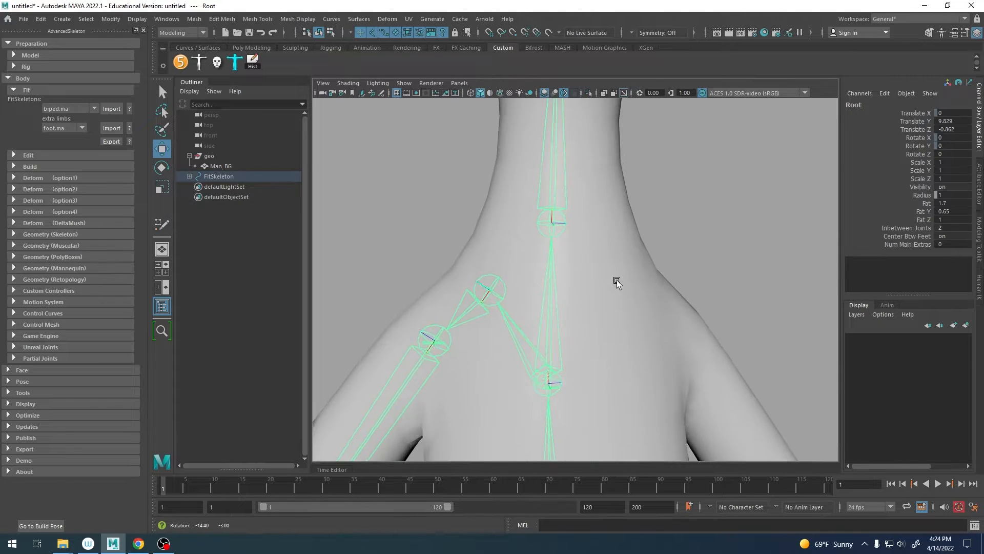
left_click(493, 315)
scroll(486, 323, "down", 12)
scroll(459, 235, "up", 10)
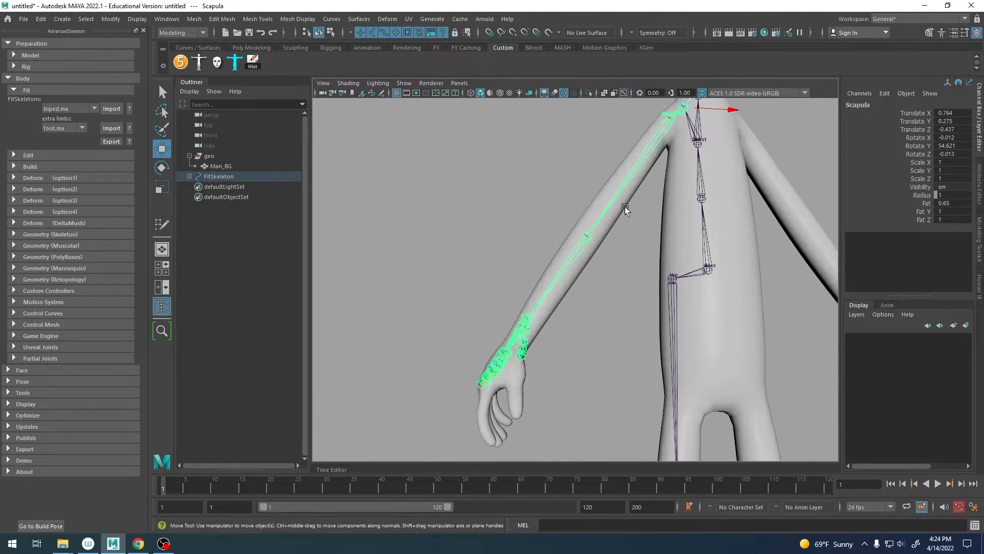
mouse_move(572, 315)
left_mouse_down("alt")
mouse_move(654, 325)
mouse_move(566, 317)
mouse_move(584, 316)
left_mouse_up("alt")
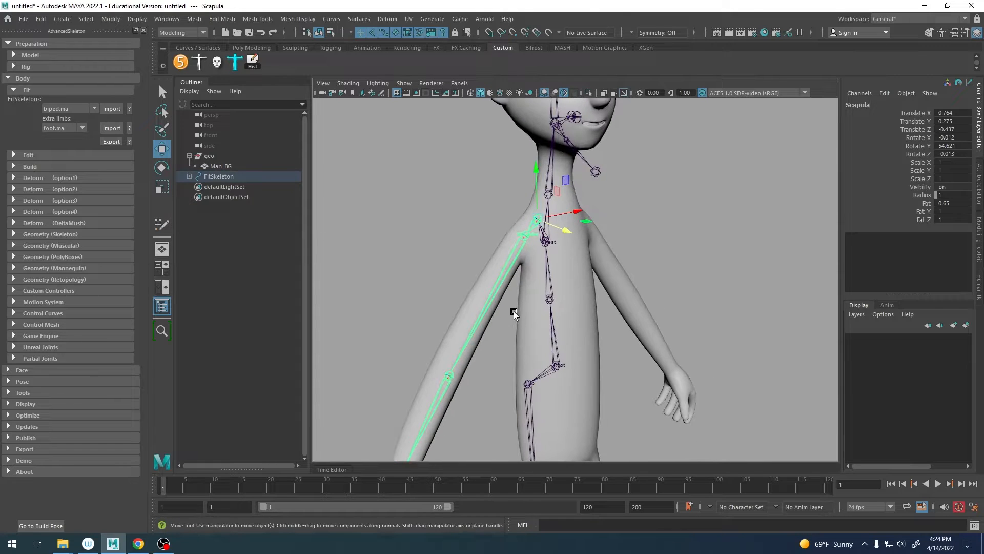
- Adjust the Elbow joint inside the arm to about 3.452 in Translate X and 0.003 in Translate Y
key("Down")
left_click_drag(487, 301, 582, 210, "alt")
left_click(601, 171)
middle_click_drag(602, 171, 598, 194, "alt")
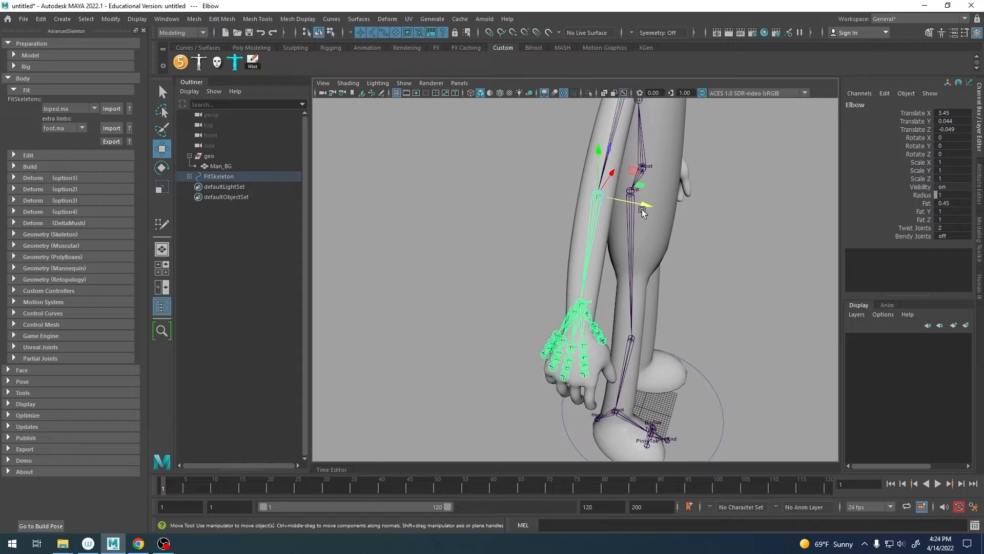
left_click_drag(630, 343, 582, 303, "alt")
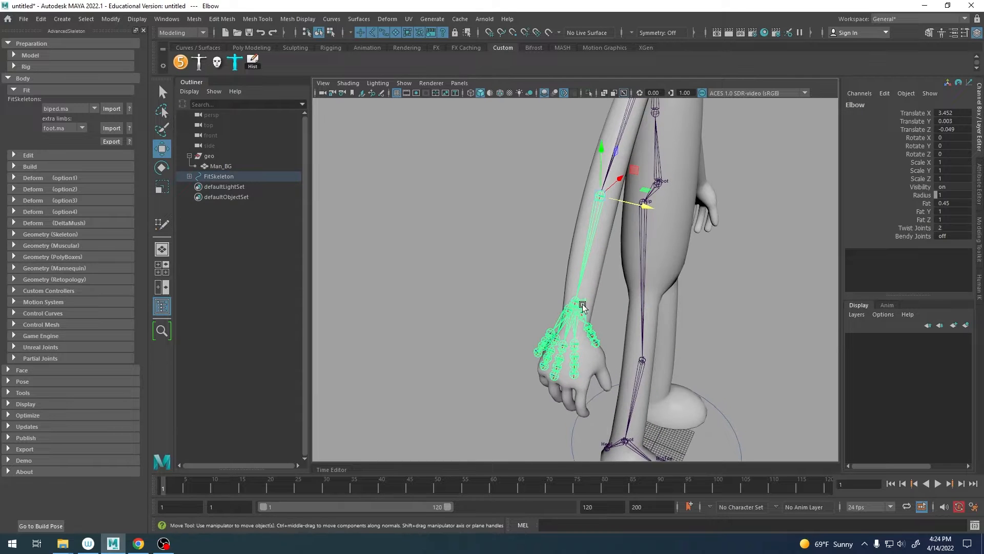
- Move the Wrist joint into the mesh's wrist at about 2.931, 0.072 and -0.177 in Translate X, Y and Z
left_click(579, 303)
key("f")
right_click_drag(615, 302, 699, 300, "alt")
left_click_drag(700, 300, 663, 247, "alt")
left_click_drag(575, 220, 710, 273)
left_click_drag(532, 230, 638, 267)
right_click_drag(638, 266, 719, 270, "alt")
key("e")
left_click_drag(719, 271, 574, 228, "alt")
key("w")
key("e")
left_click_drag(645, 239, 743, 256, "alt")
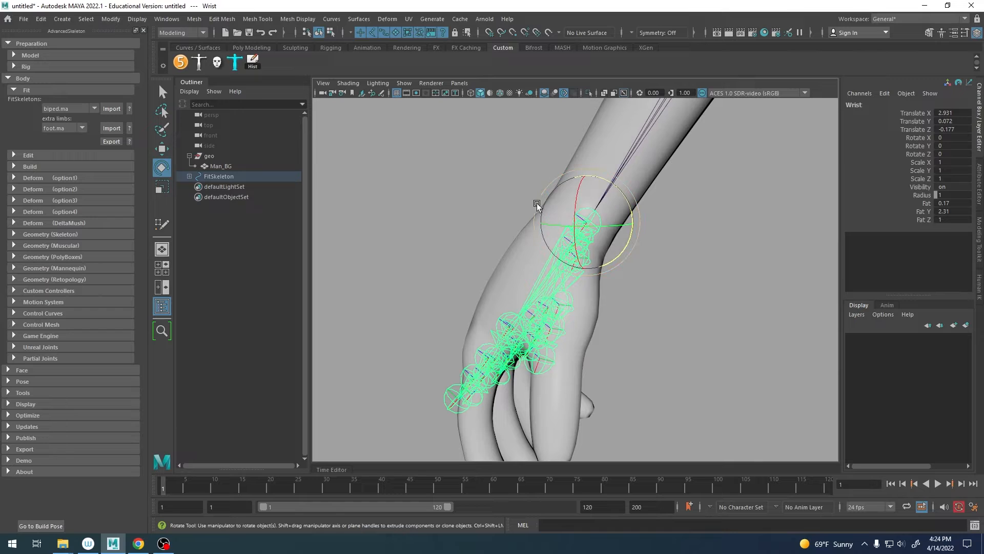
- Fine-tune the Wrist joint from the side to about 2.947, 0.071 and -0.151 in Translate X, Y and Z
left_click_drag(617, 244, 613, 213, "alt")
key("w")
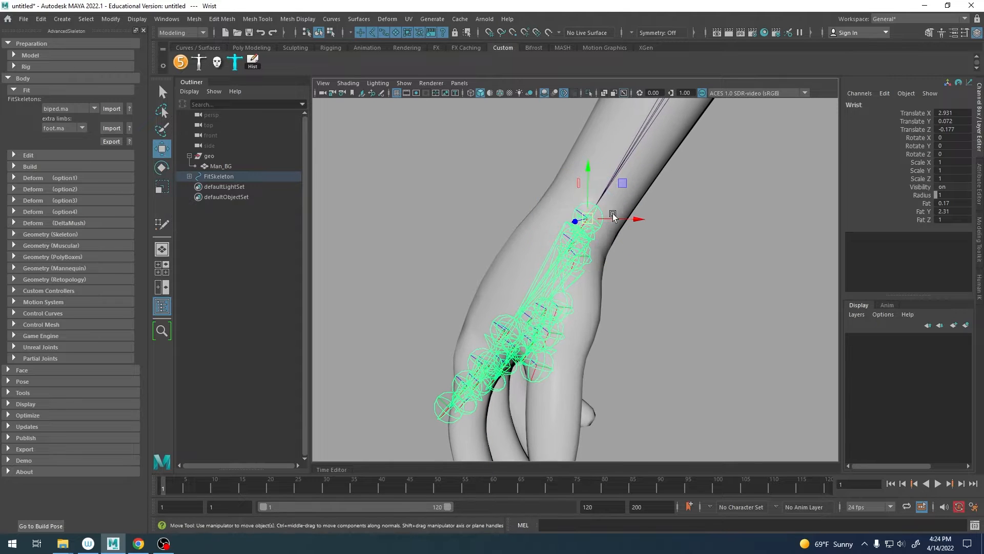
middle_click_drag(622, 184, 617, 184)
key("e")
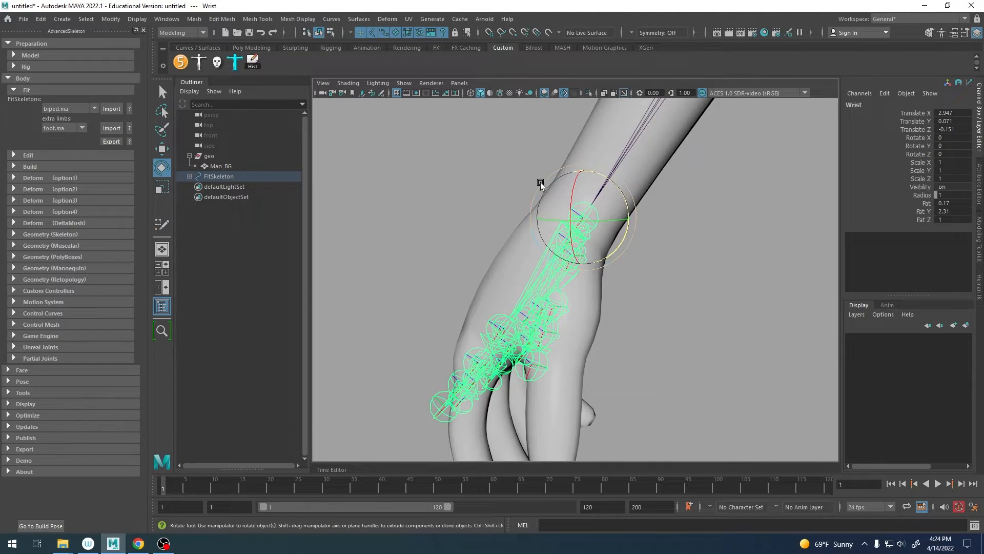
mouse_move(605, 232)
left_mouse_down("alt")
mouse_move(696, 249)
mouse_move(717, 237)
mouse_move(633, 261)
mouse_move(661, 240)
mouse_move(609, 248)
mouse_move(472, 223)
mouse_move(655, 249)
mouse_move(607, 213)
left_mouse_up("alt")
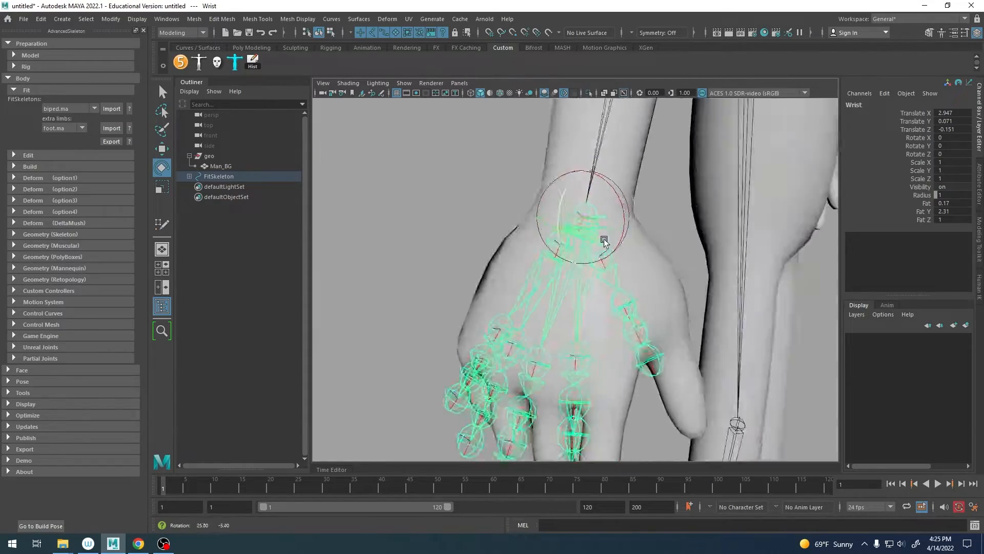
- Nudge the Wrist joint so the hand joints sit centred in the hand as seen from its back
middle_click_drag(607, 213, 592, 229, "alt")
left_click_drag(592, 192, 579, 199)
key("w")
left_click_drag(580, 200, 605, 195, "alt")
key("e")
key("w")
- Move the ThumbFinger2 joint to about 0.408, 0.037, 0.123 and rotate it to about 2.322, 21.941, 3.864 along the thumb
left_click_drag(606, 217, 698, 243, "alt")
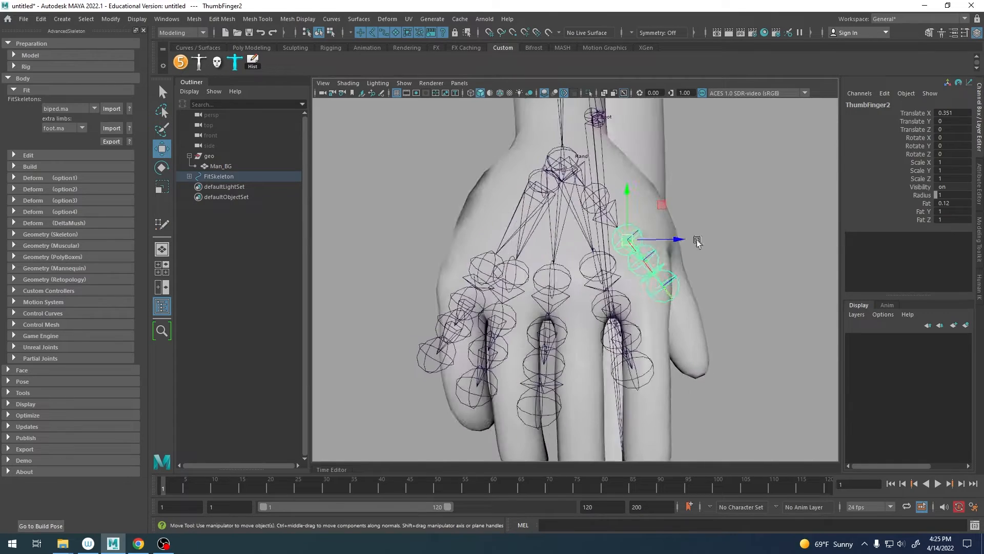
left_click_drag(631, 239, 491, 257)
key("e")
key("ctrl+z")
key("q")
key("w")
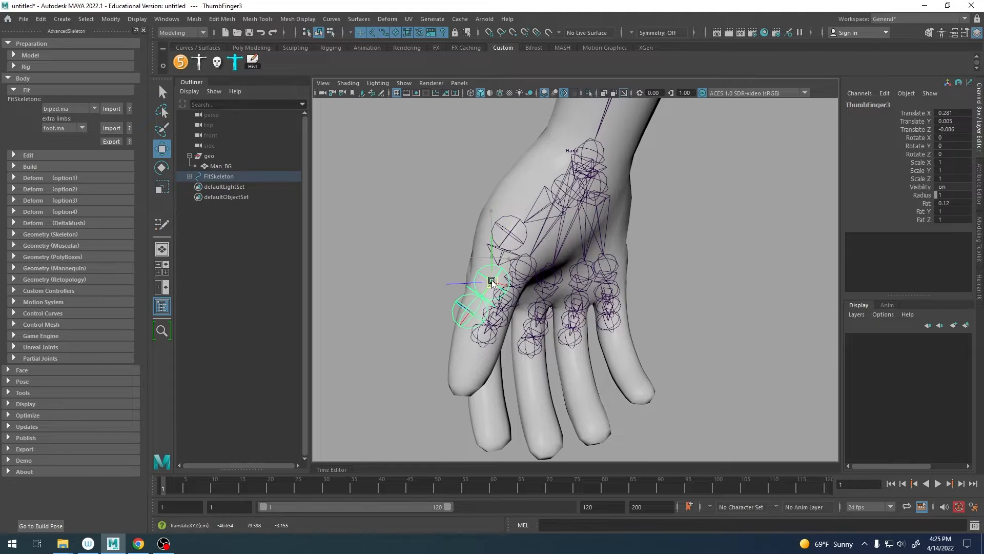
left_click(514, 216)
left_click_drag(514, 216, 620, 251, "alt")
key("e")
middle_click_drag(621, 251, 594, 243, "alt")
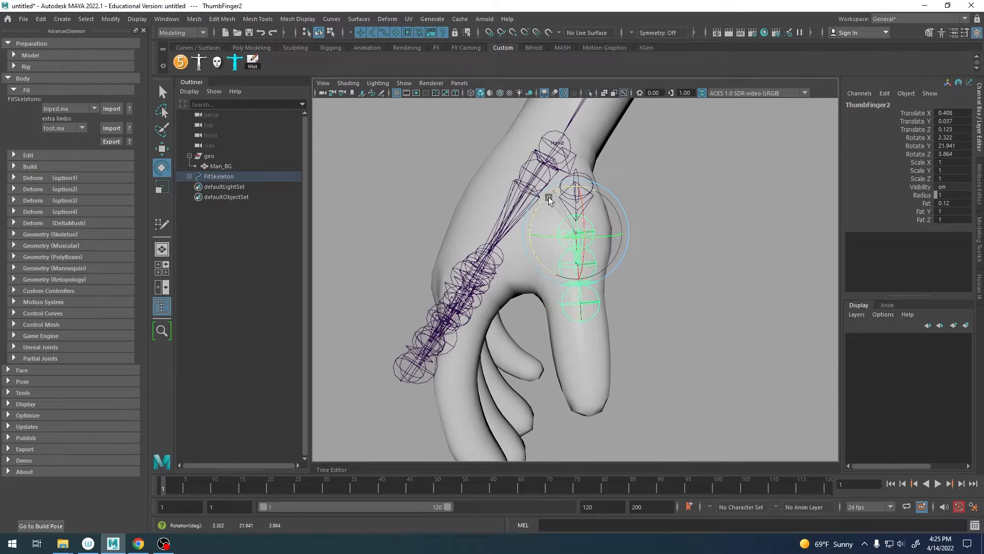
- Move the ThumbFinger3 joint farther down the thumb, keeping it centred inside the mesh
left_click_drag(549, 199, 629, 257, "alt")
left_click(641, 262)
middle_click_drag(629, 282, 614, 254, "alt")
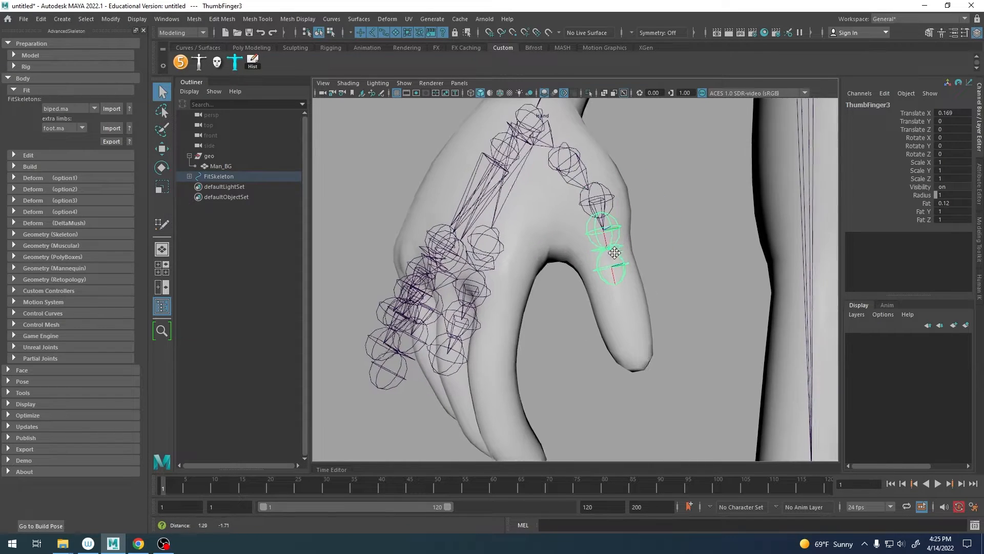
key("w")
left_click_drag(614, 255, 652, 263, "alt")
right_click_drag(652, 263, 667, 246, "alt")
middle_click_drag(667, 246, 590, 268, "alt")
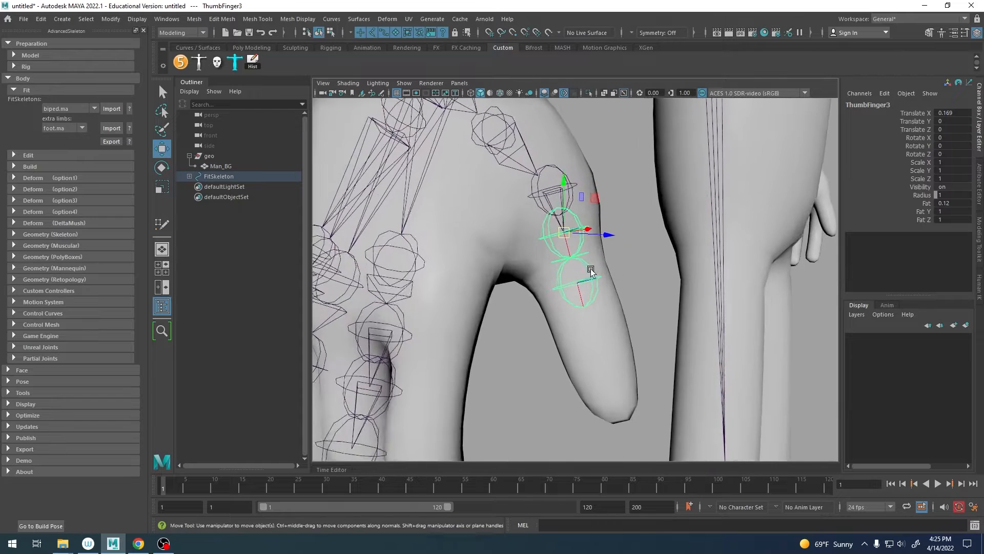
mouse_move(590, 269)
left_mouse_down("alt")
mouse_move(592, 255)
mouse_move(600, 305)
mouse_move(584, 291)
mouse_move(554, 323)
mouse_move(466, 321)
mouse_move(585, 307)
mouse_move(561, 265)
mouse_move(567, 307)
left_mouse_up("alt")
key("w")
- Show the mesh wireframe over the shading and rotate the ThumbFinger2 joint to about 2.766, 20.049 and 4.906
left_click(594, 256)
left_click(575, 252)
left_click(500, 93)
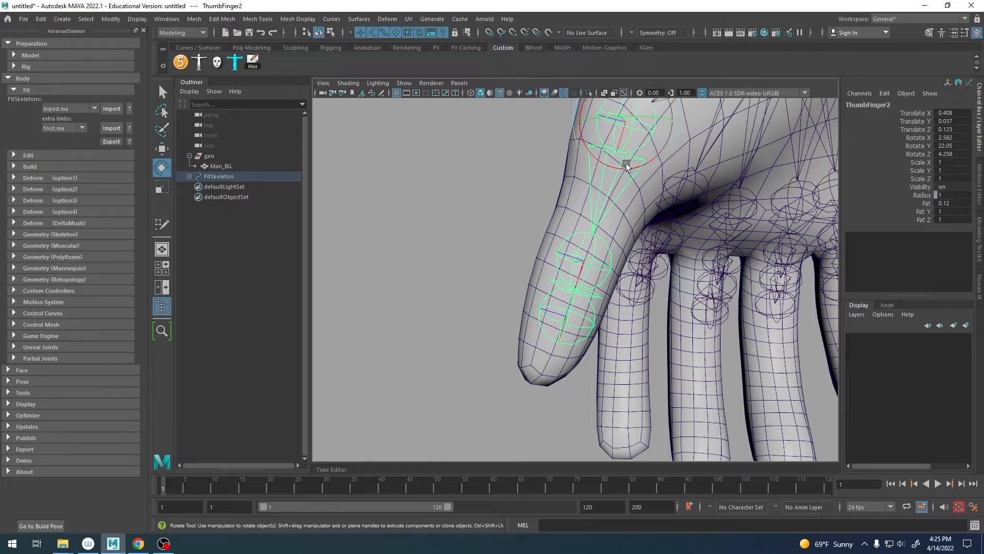
left_click_drag(623, 163, 610, 165)
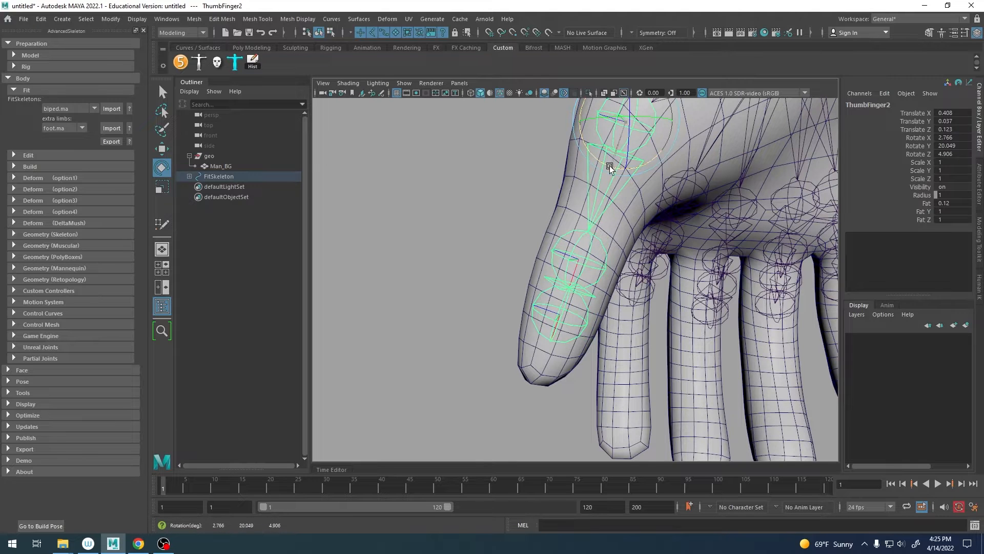
- Place the ThumbFinger4 joint at the thumb's tip, at about 0.469, -0.035 and -0.009 in Translate X, Y and Z
left_click(570, 337)
key("w")
left_click_drag(571, 308, 507, 404, "alt")
middle_click_drag(538, 338, 574, 293, "alt")
right_click_drag(574, 294, 616, 328, "alt")
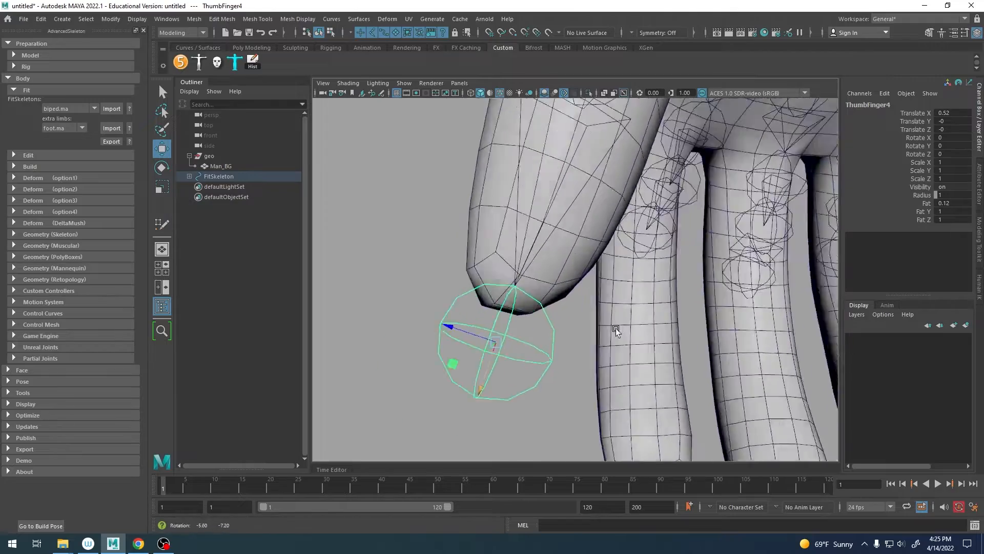
left_click_drag(616, 328, 630, 346, "alt")
left_click_drag(567, 340, 567, 262)
key("v")
left_click_drag(543, 299, 672, 296)
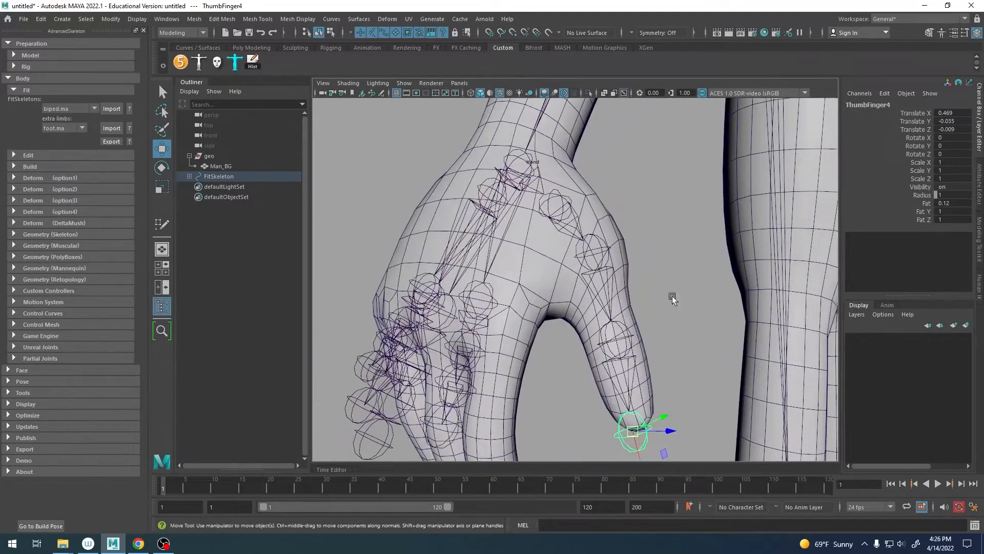
- Move only the ThumbFinger1 joint, leaving its child joints in place, to about 0.122, 0.278 and -0.126 in Translate X, Y and Z
left_click(568, 209)
middle_click_drag(568, 208, 560, 288, "alt")
right_click_drag(561, 288, 503, 251, "alt")
left_click_drag(503, 250, 544, 232, "alt")
key("ctrl+z")
left_click_drag(638, 240, 620, 244, "alt")
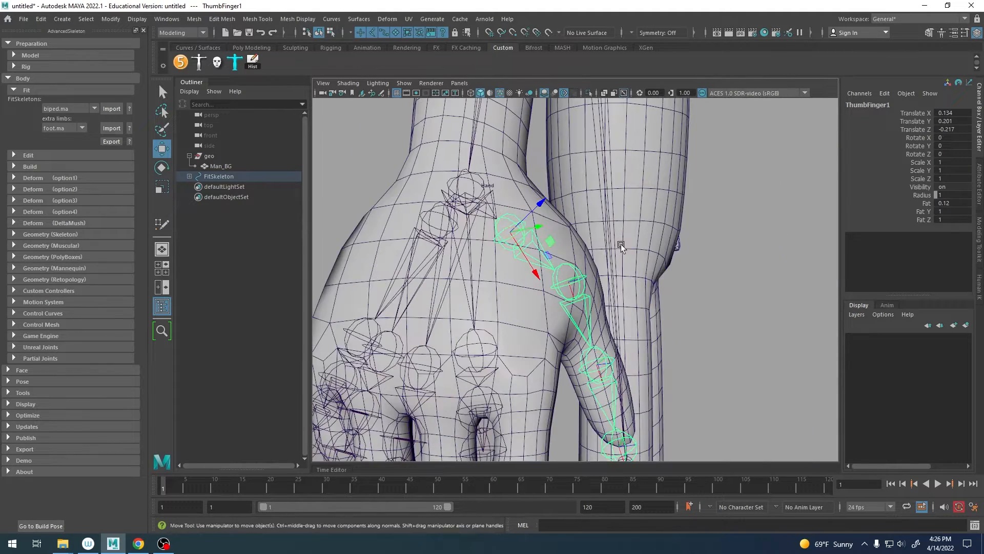
key("d")
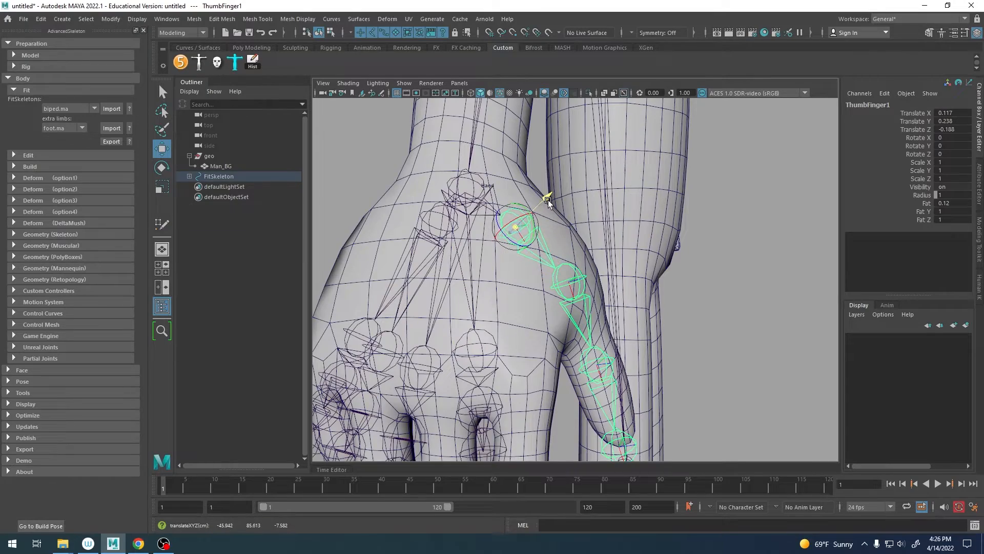
left_click_drag(561, 218, 466, 234, "alt")
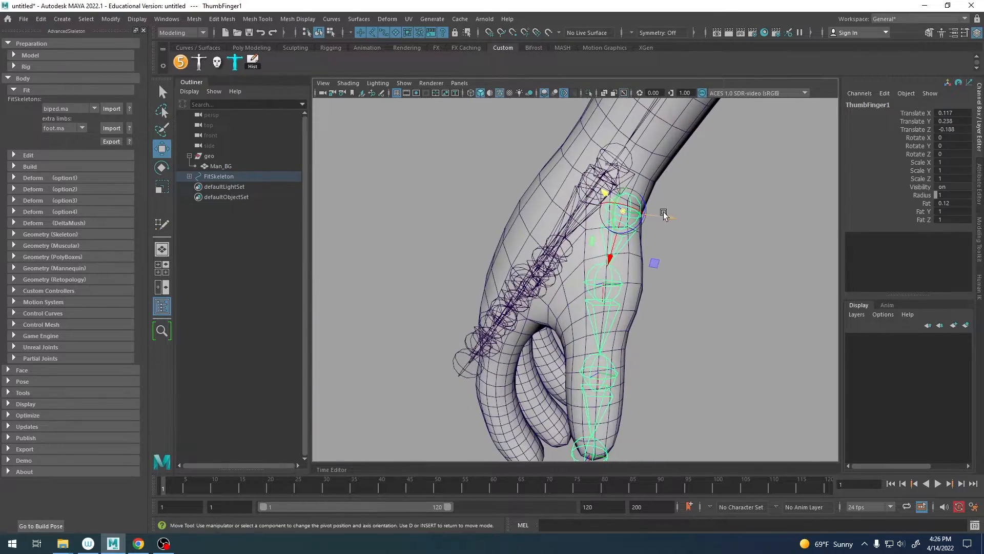
left_click_drag(658, 213, 659, 214)
left_click_drag(659, 213, 686, 222, "alt")
right_click_drag(710, 252, 640, 229, "alt")
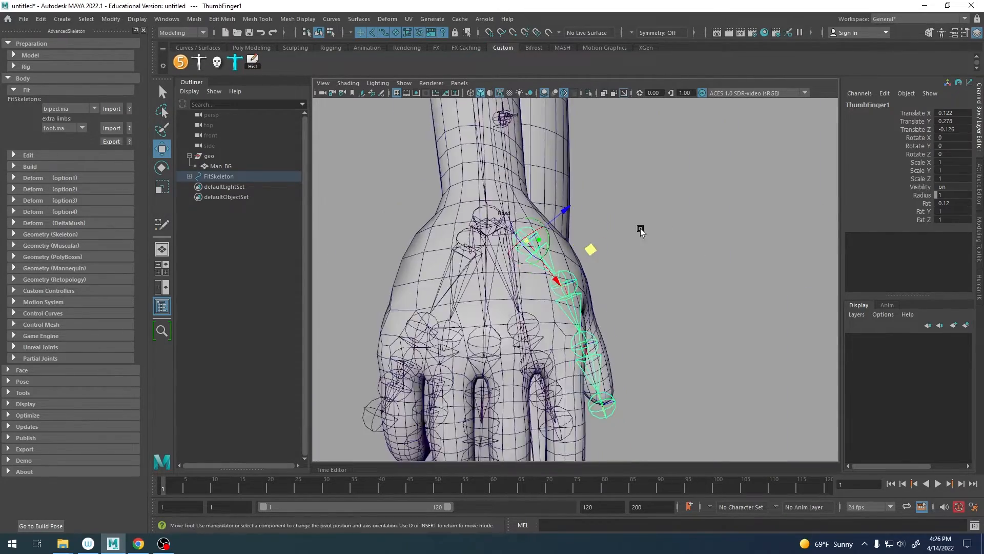
- Move the IndexFinger1 joint to the index knuckle at about 0.989, 0.458 and -0.123 in Translate X, Y and Z
middle_click_drag(641, 229, 668, 192, "alt")
left_click(672, 193)
left_click_drag(673, 193, 640, 200, "alt")
left_click(585, 217)
mouse_move(635, 234)
left_mouse_down("alt")
mouse_move(646, 236)
mouse_move(604, 213)
mouse_move(584, 218)
mouse_move(626, 251)
left_mouse_up("alt")
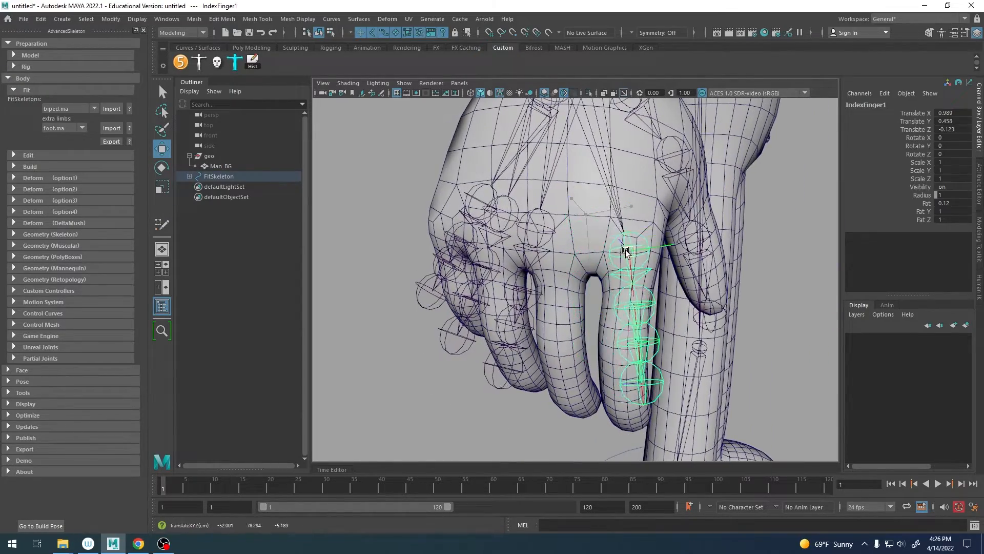
- Align the middle, ring and pinky base joints with their knuckles, placing PinkyFinger1 at about 0.843, -0.313 and -0.066
mouse_move(550, 233)
left_mouse_down("alt")
mouse_move(567, 237)
mouse_move(546, 251)
left_mouse_up("alt")
left_click(595, 266)
left_click(546, 220)
left_click(542, 226)
left_click_drag(528, 257, 557, 257, "alt")
left_click(533, 206)
left_click_drag(531, 207, 655, 221)
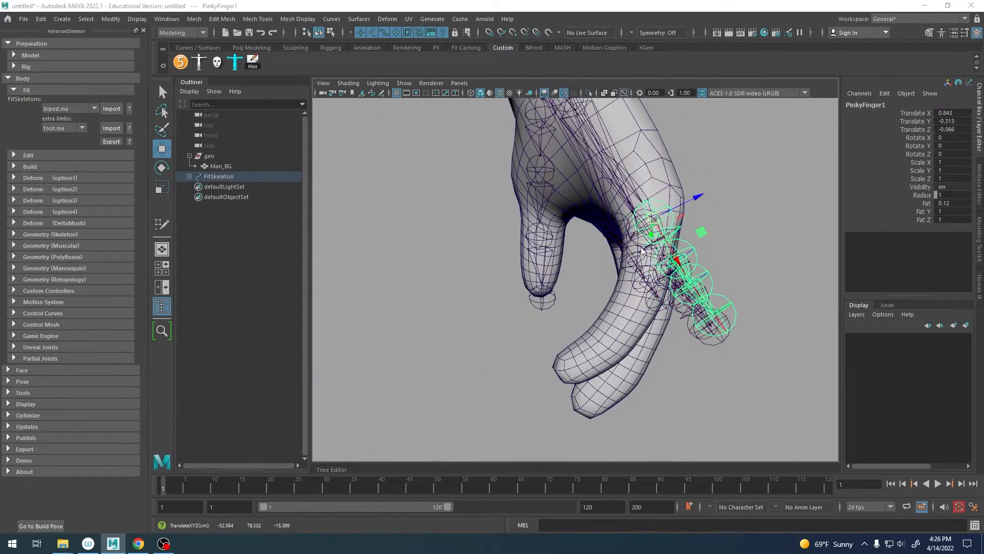
- Examine the finger joints in the orthographic views, with X-ray shading turned on in the side view
key("space")
key("space")
key("f")
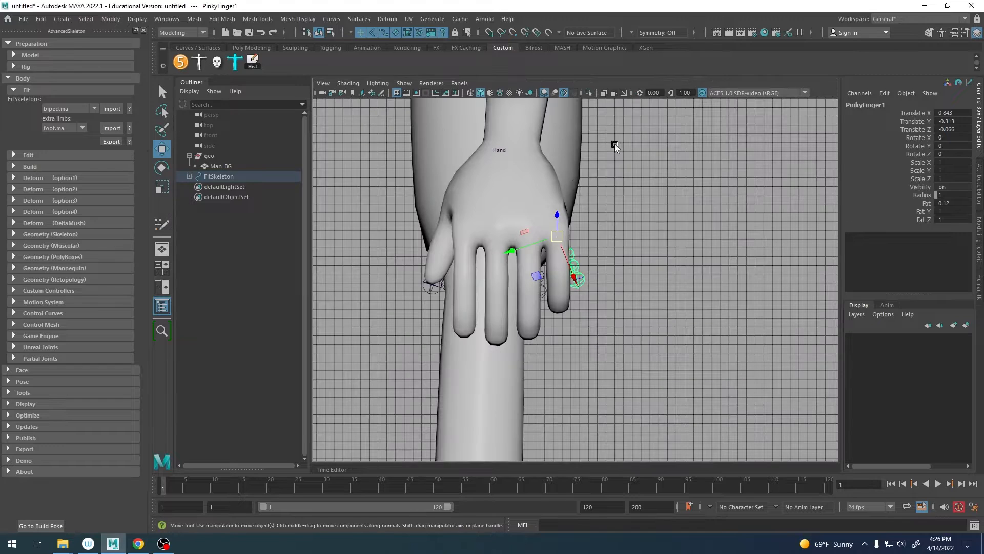
key("space")
key("f")
key("space")
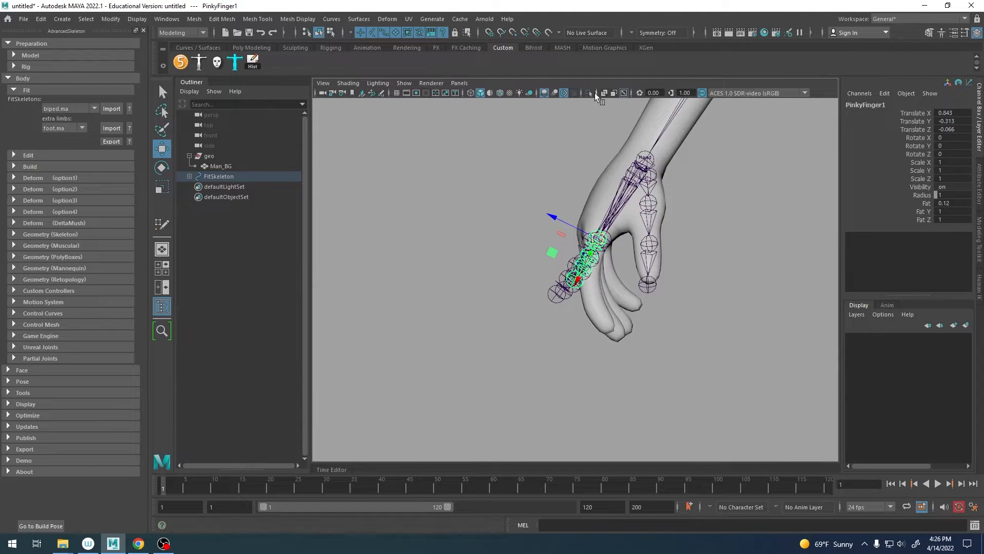
right_click_drag(600, 133, 656, 260, "alt")
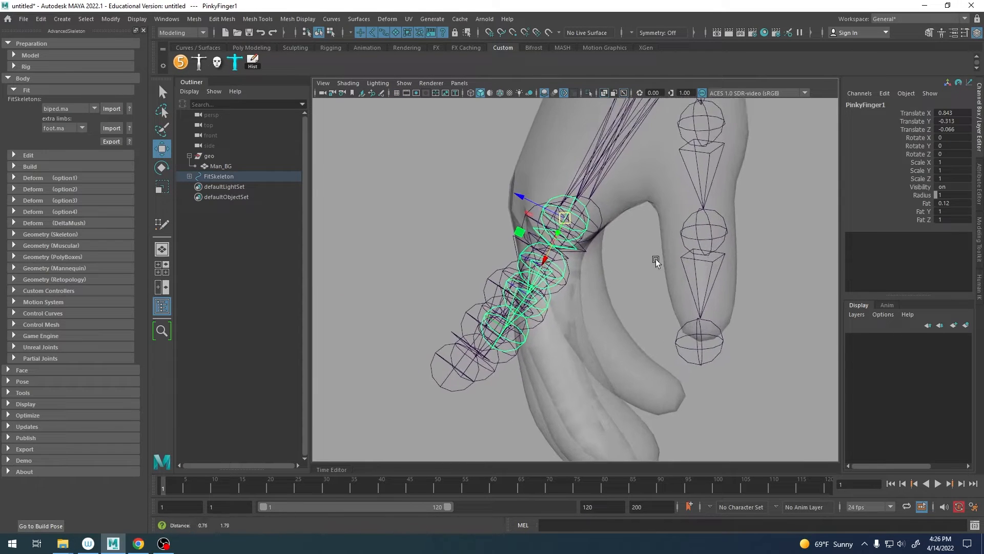
- Try to shift the IndexFinger1 joint in the side view to about 0.974 in Translate X and -0.108 in Translate Z
left_click(597, 226)
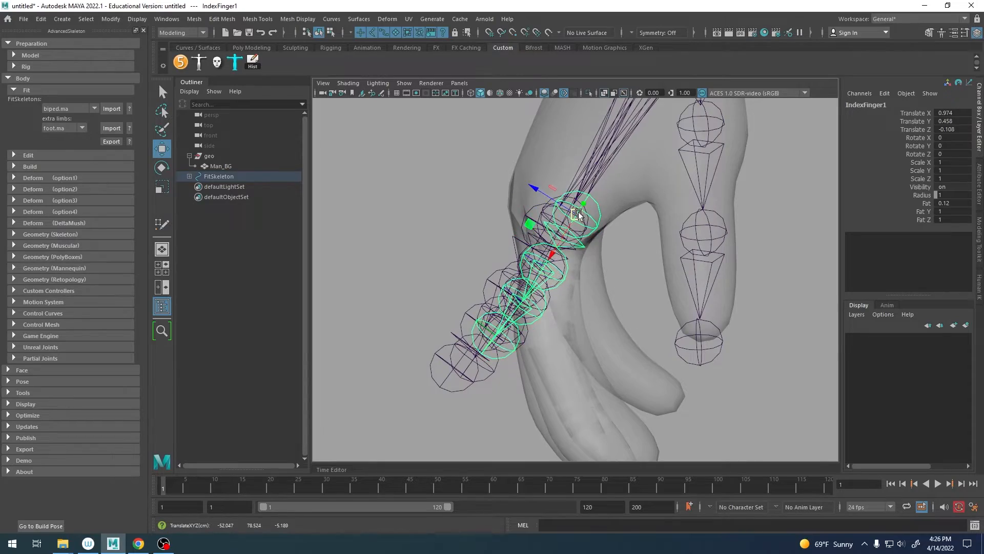
key("space")
left_click_drag(753, 226, 727, 220, "alt")
scroll(727, 220, "up", 3)
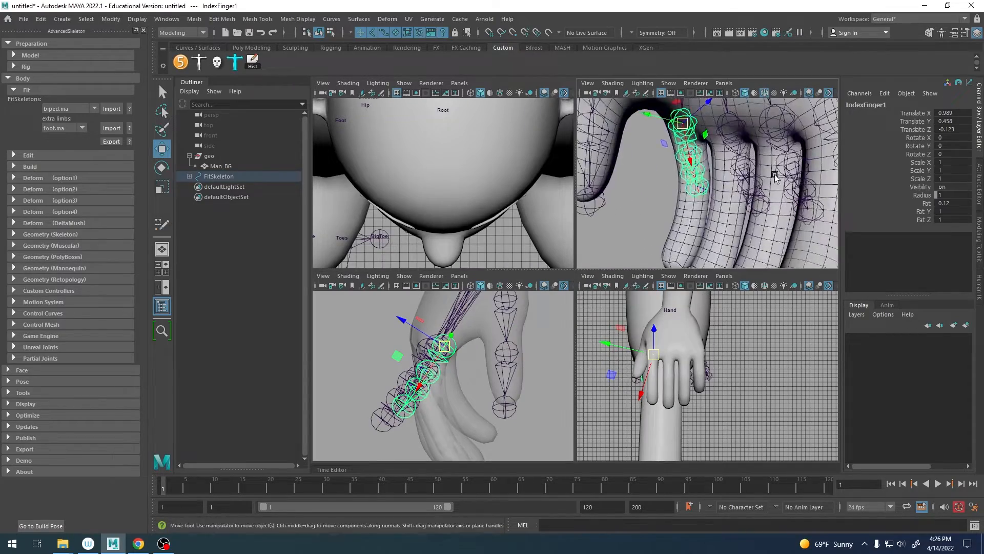
key("space")
- Move the IndexFinger1 joint so it is centred inside the index finger's knuckle from several angles
scroll(656, 252, "up", 5)
mouse_move(637, 250)
left_mouse_down("alt")
mouse_move(625, 246)
mouse_move(647, 250)
left_mouse_up("alt")
left_click_drag(595, 198, 580, 160)
left_click_drag(651, 214, 698, 204, "alt")
left_click_drag(692, 198, 590, 203)
- Rotate the IndexFinger1 joint to about 21 degrees in Y and settle it at about 0.97, 0.489 and -0.026 in translation
key("e")
key("e")
left_click_drag(673, 224, 550, 218, "alt")
key("w")
key("e")
key("w")
key("e")
left_click_drag(550, 219, 510, 259, "alt")
- Move the IndexFinger2 joint to about 0.463 in Translate X and rotate it to about 22.921 degrees in Y
key("q")
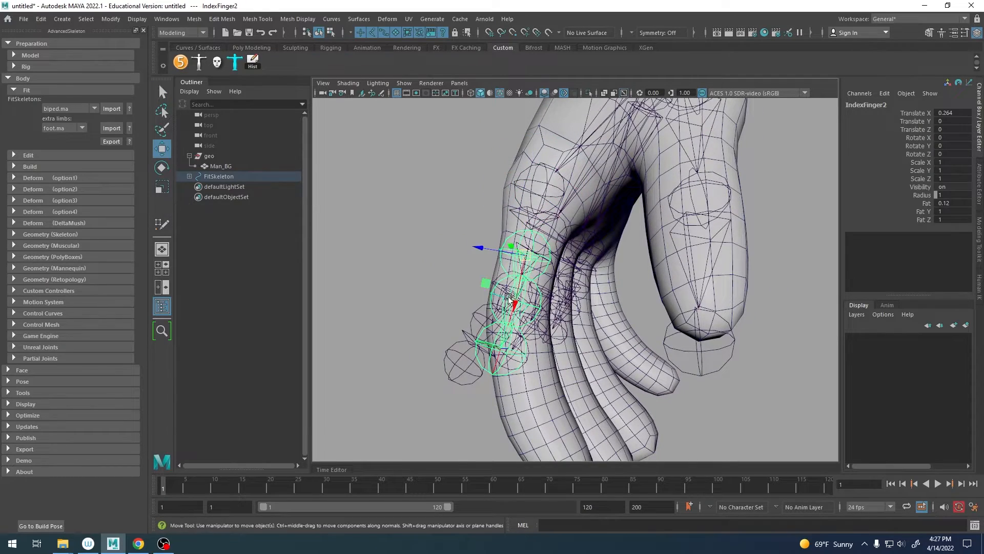
left_click_drag(513, 303, 504, 354)
middle_click_drag(506, 349, 516, 206, "alt")
key("e")
left_click_drag(555, 204, 559, 183)
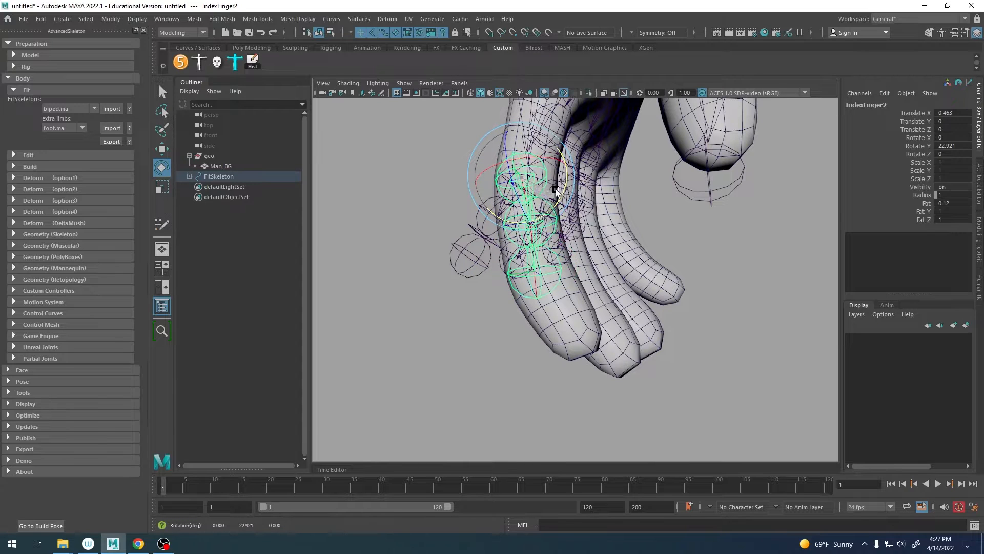
- Move the IndexFinger3 joint down the index finger to about 0.361 in Translate X
key("w")
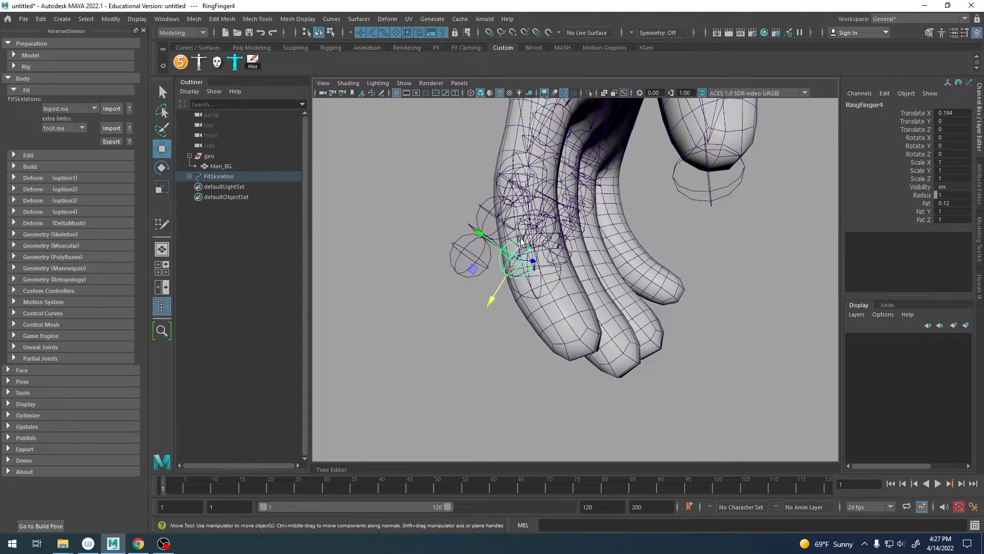
left_click(511, 241)
left_click_drag(511, 242, 588, 270, "alt")
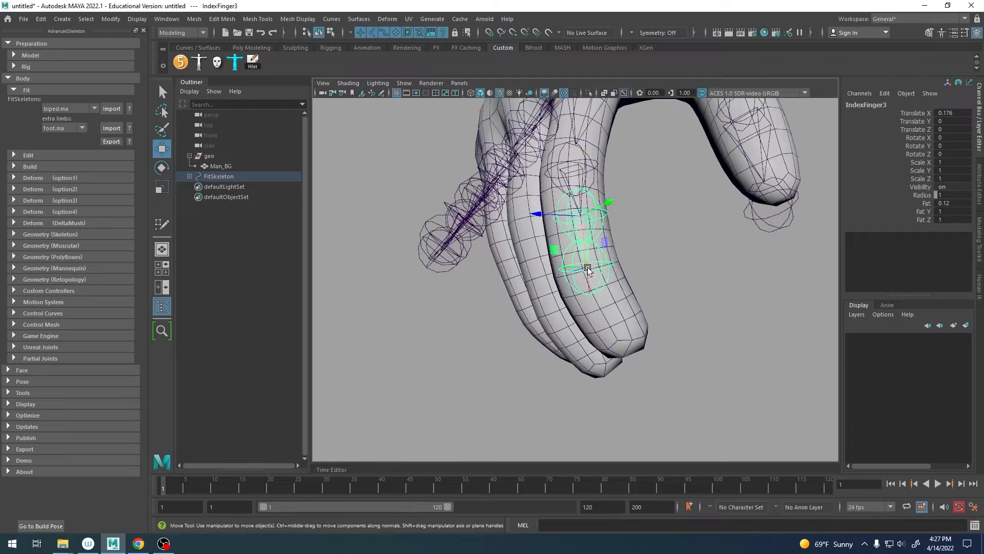
left_click_drag(585, 314, 585, 311)
left_click_drag(584, 311, 675, 303, "alt")
- Adjust IndexFinger2's rotation slightly and rotate IndexFinger1 to about -0.434, 20.999 and -15.11 to centre the chain in the finger
left_click(650, 217)
key("e")
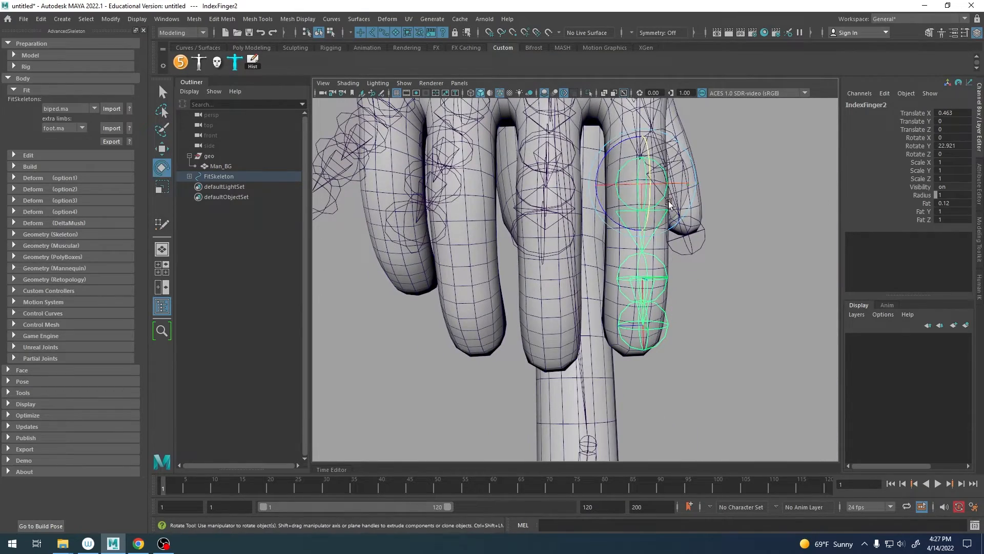
left_click_drag(648, 166, 650, 169)
left_click_drag(650, 169, 614, 247, "alt")
left_click(596, 187)
middle_click_drag(597, 200, 599, 226, "alt")
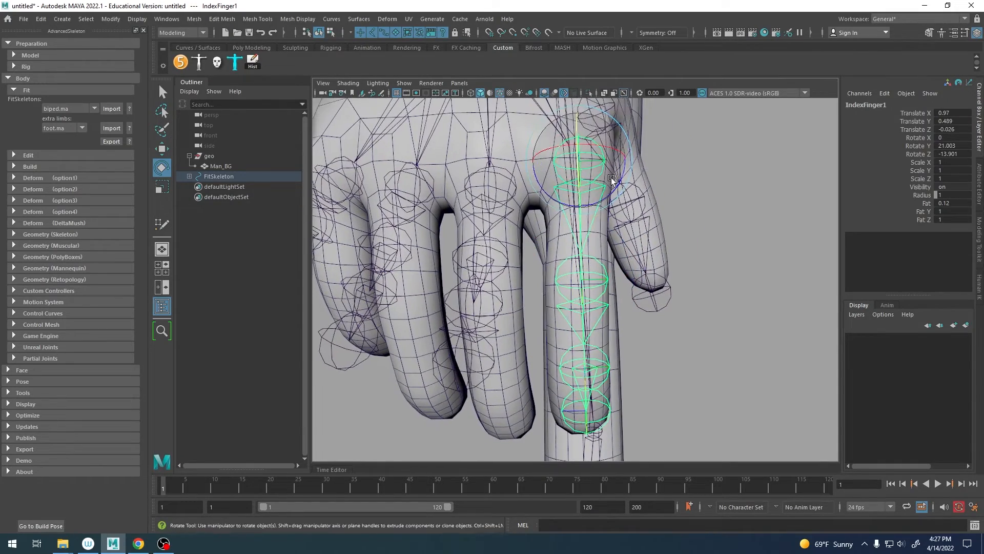
left_click_drag(611, 185, 610, 188)
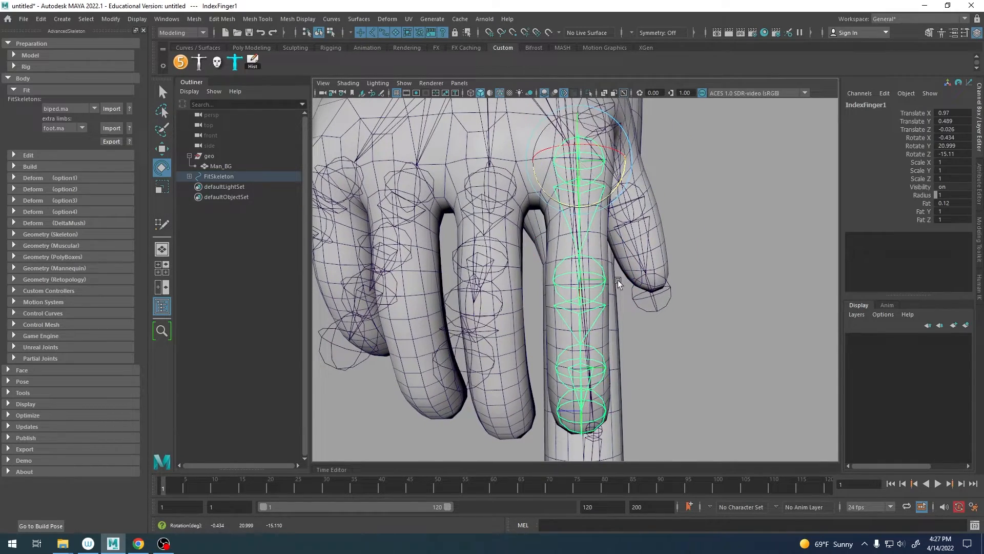
- Rotate the IndexFinger3 joint to about 21 degrees in Y and adjust the IndexFinger4 joint near the fingertip
left_click_drag(617, 280, 600, 249, "alt")
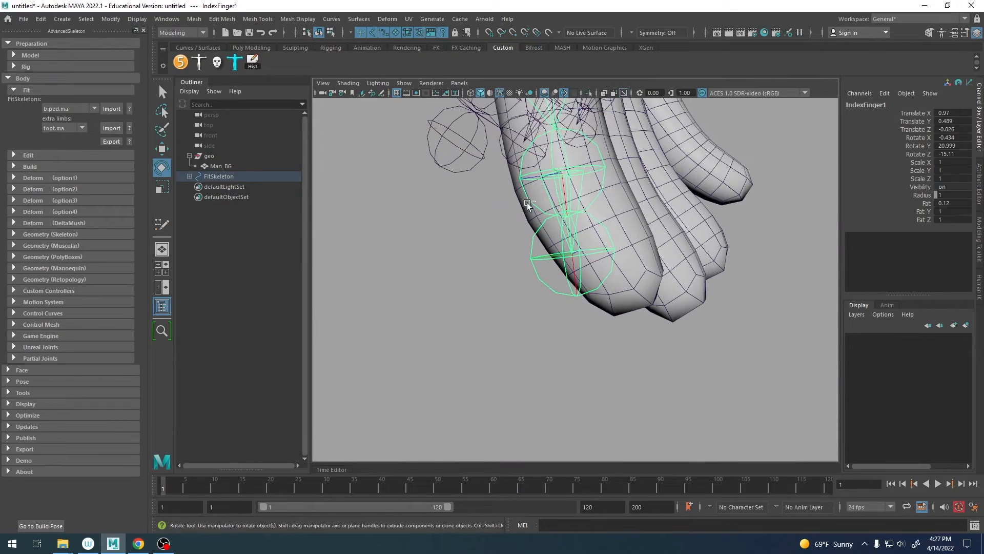
left_click(533, 201)
middle_click_drag(570, 183, 578, 229, "alt")
left_click_drag(589, 200, 579, 182)
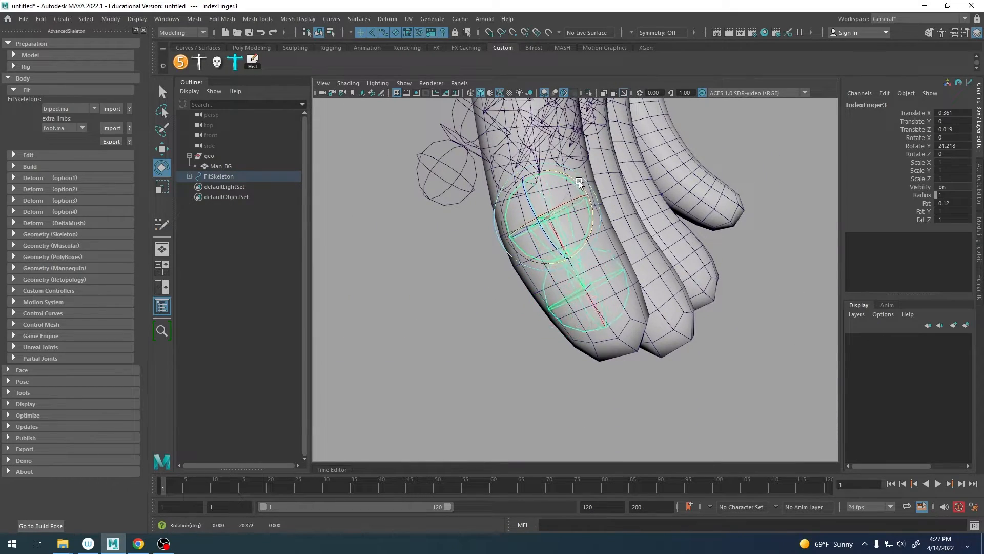
left_click(585, 303)
left_click_drag(585, 303, 588, 263, "alt")
key("w")
- Move the MiddleFinger1 joint into the middle finger's knuckle at about 1.037, 0.155 and 0.029 in translation
left_click(564, 170)
left_click_drag(564, 171, 430, 210, "alt")
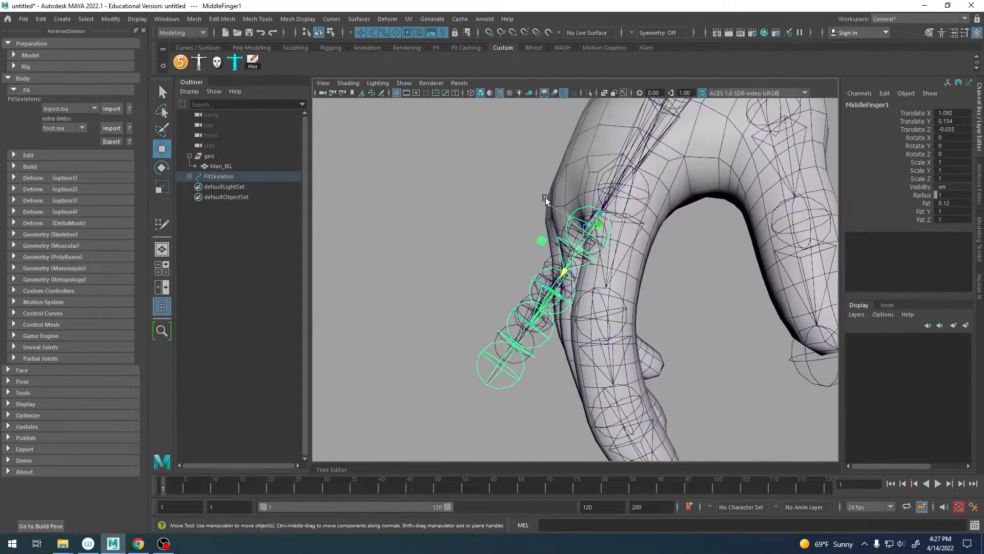
left_click_drag(544, 199, 537, 197)
left_click_drag(550, 224, 585, 224, "alt")
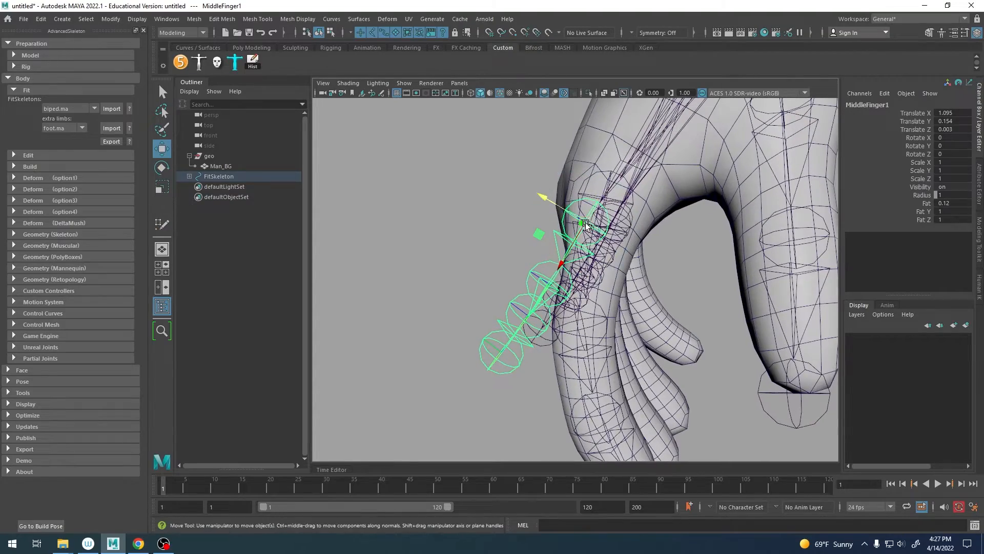
middle_click_drag(542, 231, 541, 219)
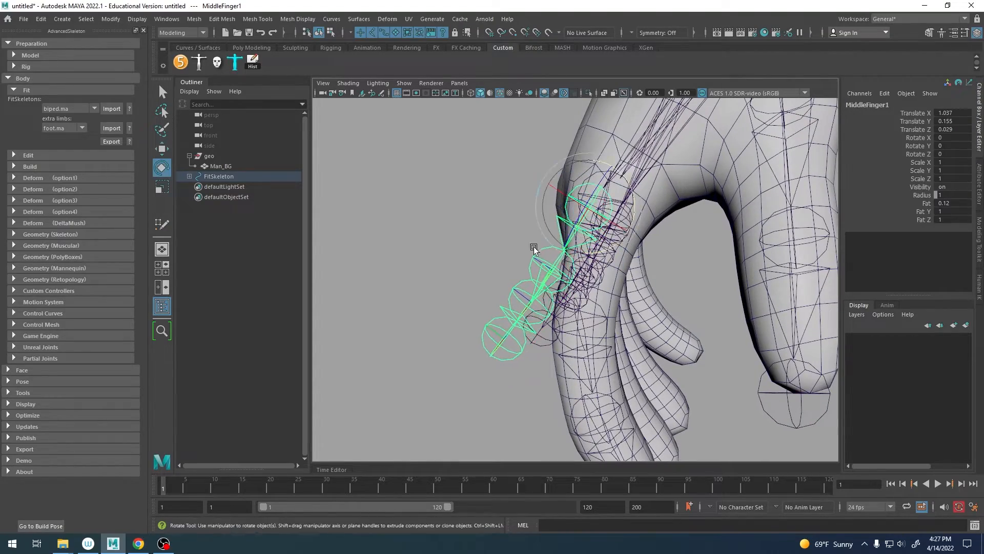
- Rotate the MiddleFinger1 joint to about 30 degrees in Y so the chain runs down the middle finger
left_click_drag(534, 248, 653, 241, "alt")
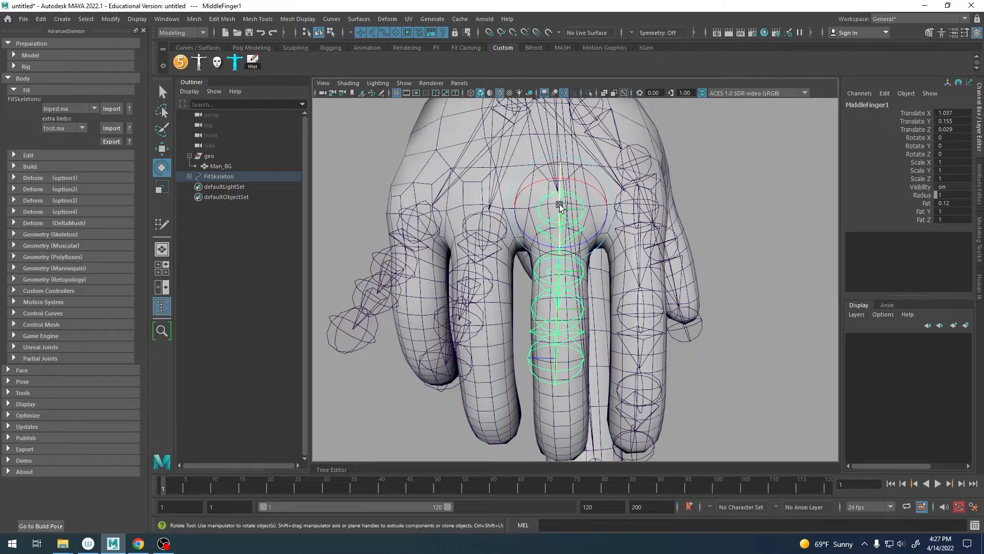
left_click_drag(559, 241, 596, 220, "alt")
left_click_drag(631, 266, 485, 253, "alt")
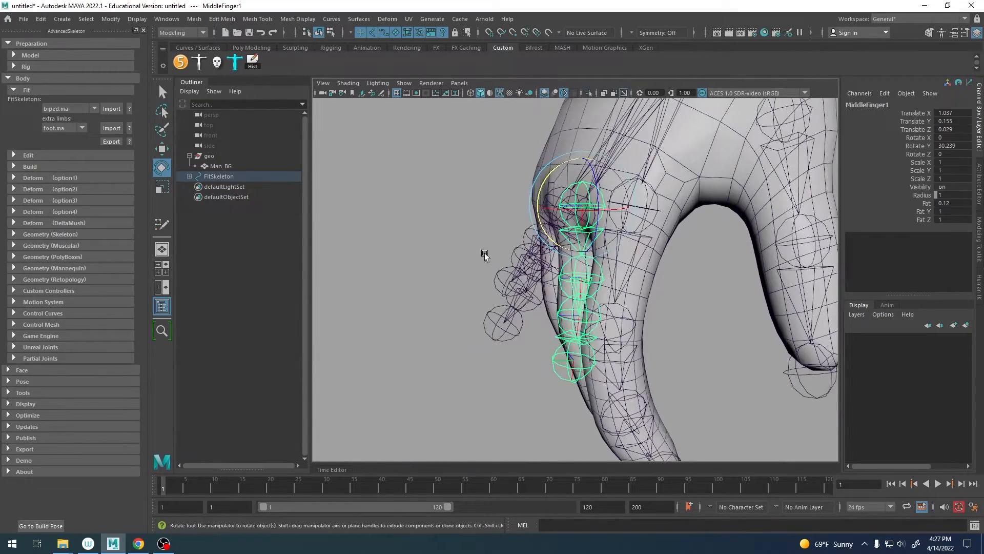
left_click_drag(537, 217, 579, 246)
- Move the MiddleFinger2 joint down the middle finger to about 0.474 in Translate X
middle_click_drag(584, 330, 589, 267, "alt")
key("w")
left_click(566, 196)
middle_click_drag(564, 205, 564, 225, "alt")
left_click_drag(580, 267, 580, 308)
mouse_move(580, 308)
left_mouse_down("alt")
mouse_move(569, 300)
mouse_move(660, 298)
mouse_move(594, 301)
left_mouse_up("alt")
- Rotate the MiddleFinger2 joint to about 14.3 degrees in Y to follow the finger's bend
left_click(555, 303)
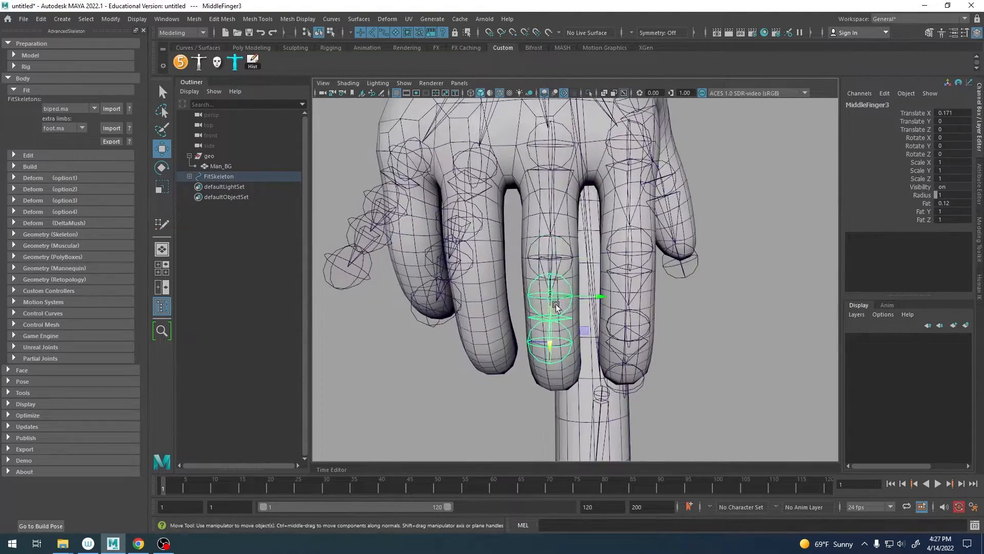
middle_click_drag(557, 304, 589, 234, "alt")
right_click_drag(590, 234, 656, 225, "alt")
left_click_drag(656, 226, 611, 235, "alt")
key("e")
left_click(600, 207)
left_click_drag(566, 199, 554, 227)
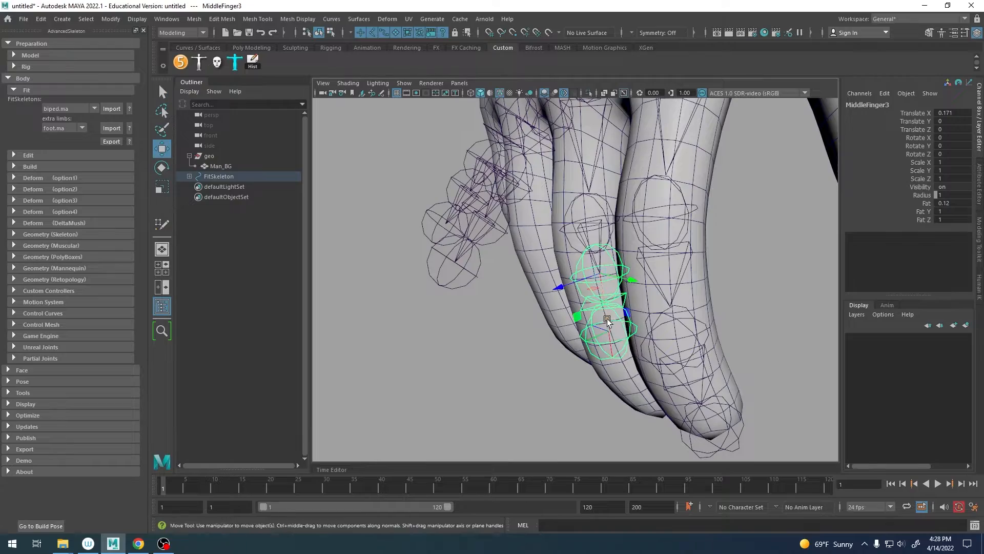
- Move the MiddleFinger3 joint down the middle finger to about 0.404 in Translate X
left_click_drag(607, 320, 605, 271)
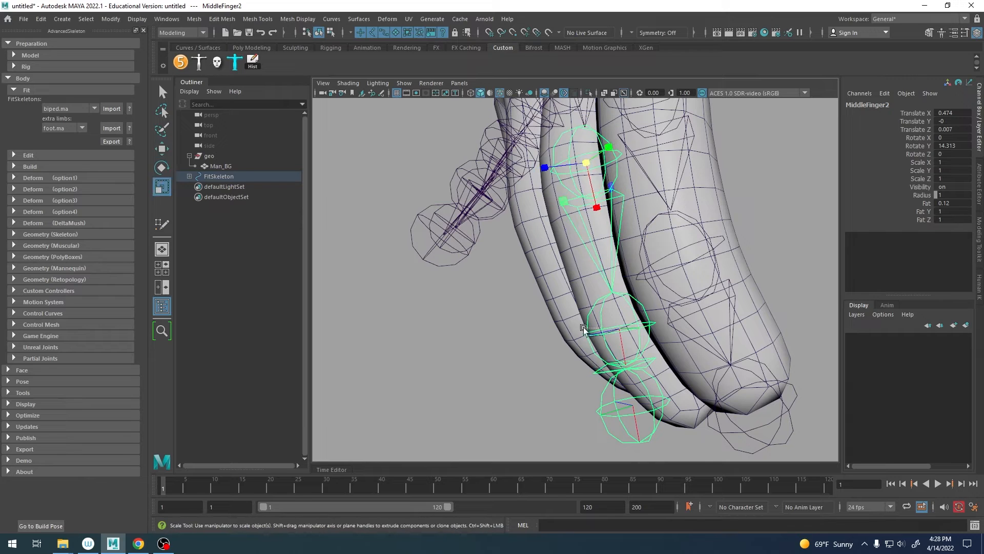
left_click_drag(583, 327, 581, 328)
key("w")
left_click_drag(623, 355, 619, 334)
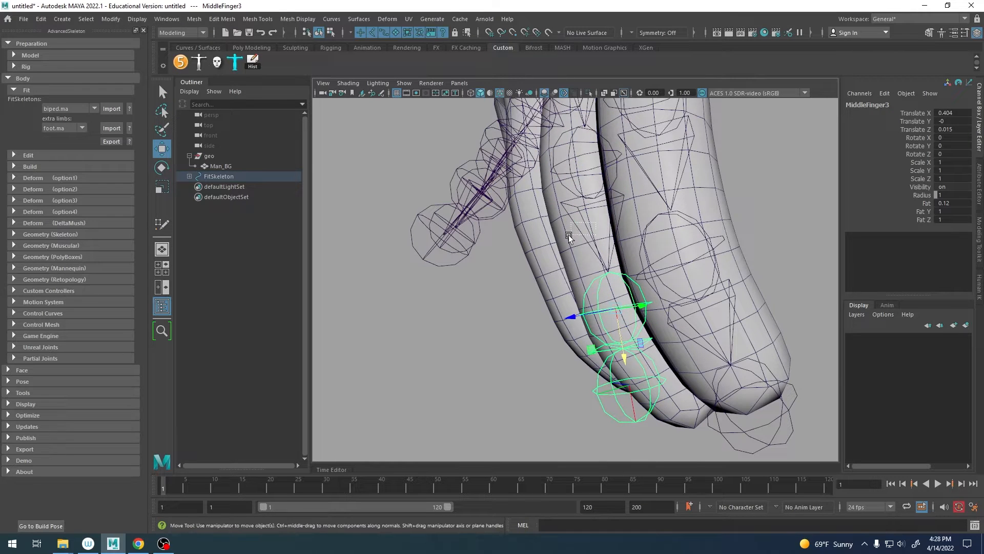
- Refine the MiddleFinger2 joint's rotation to about 16.6 degrees in Y
left_click_drag(569, 235, 567, 236)
key("e")
left_click_drag(568, 198, 567, 202)
left_click_drag(681, 281, 625, 159, "alt")
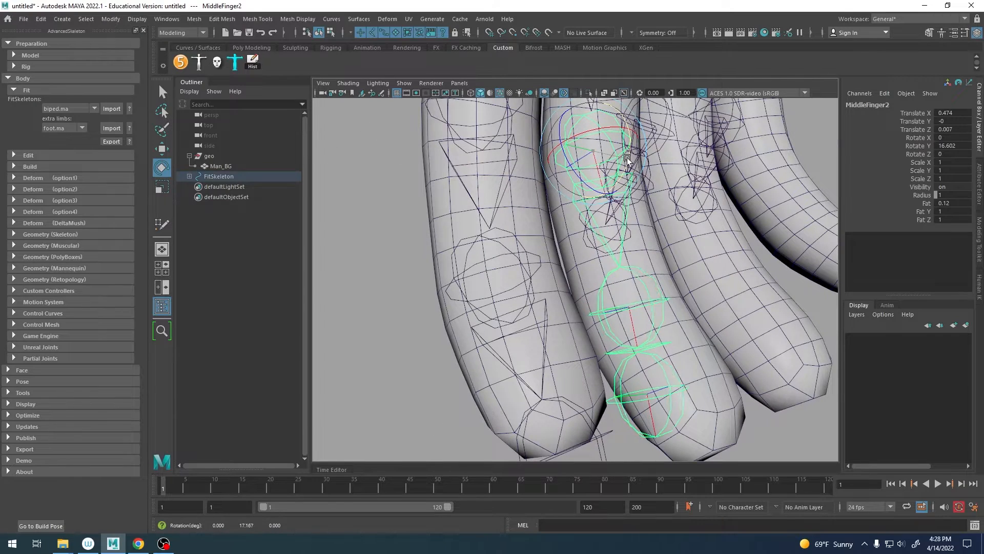
- Rotate the MiddleFinger3 joint to about 17.9 degrees in Y and move MiddleFinger4 to about 0.362 in Translate X
left_click(669, 318)
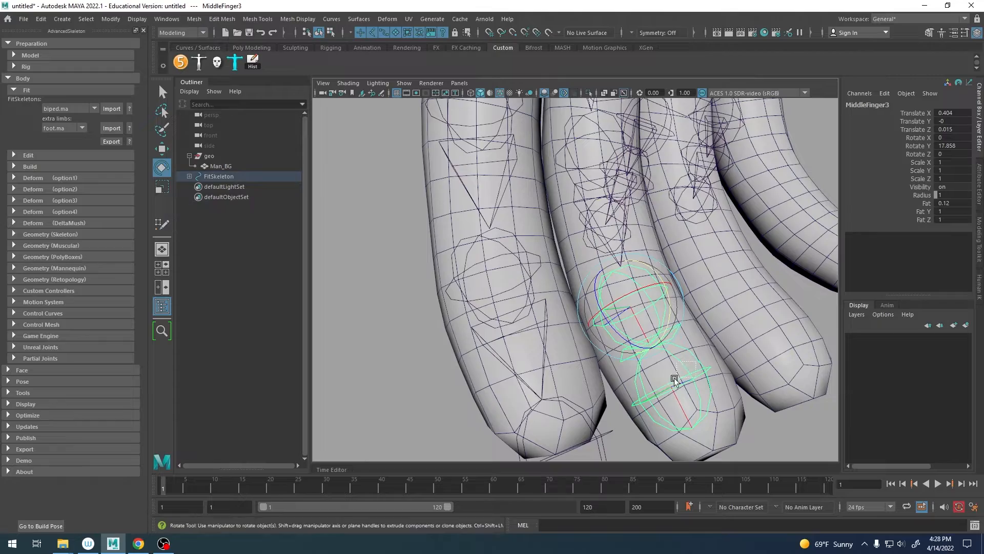
left_click_drag(674, 378, 672, 380)
middle_click_drag(689, 370, 632, 279, "alt")
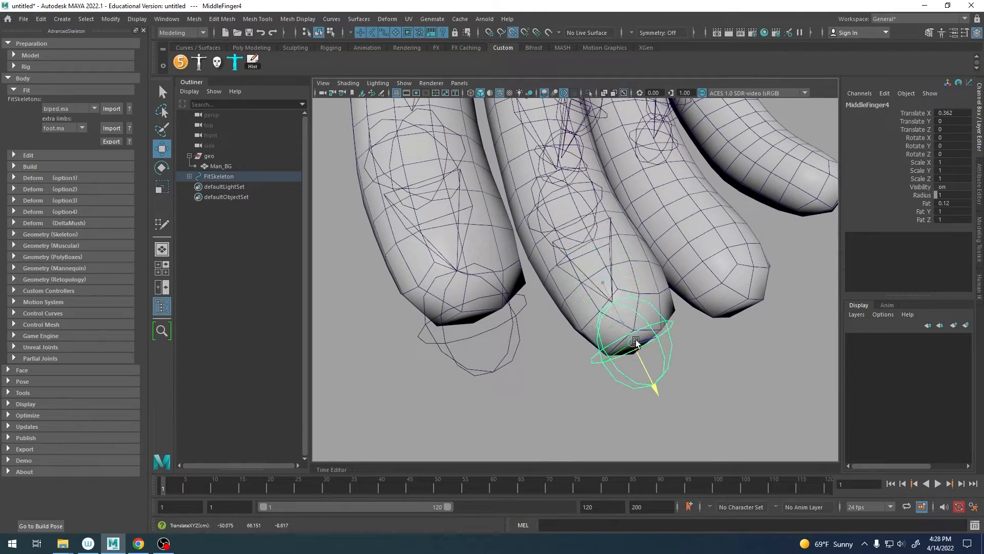
- Place the RingFinger1 joint at about 0.85, -0.017 and -0.071 and rotate it to about 6.332, 25.971 and 8.012 degrees
left_click_drag(635, 343, 583, 263, "alt")
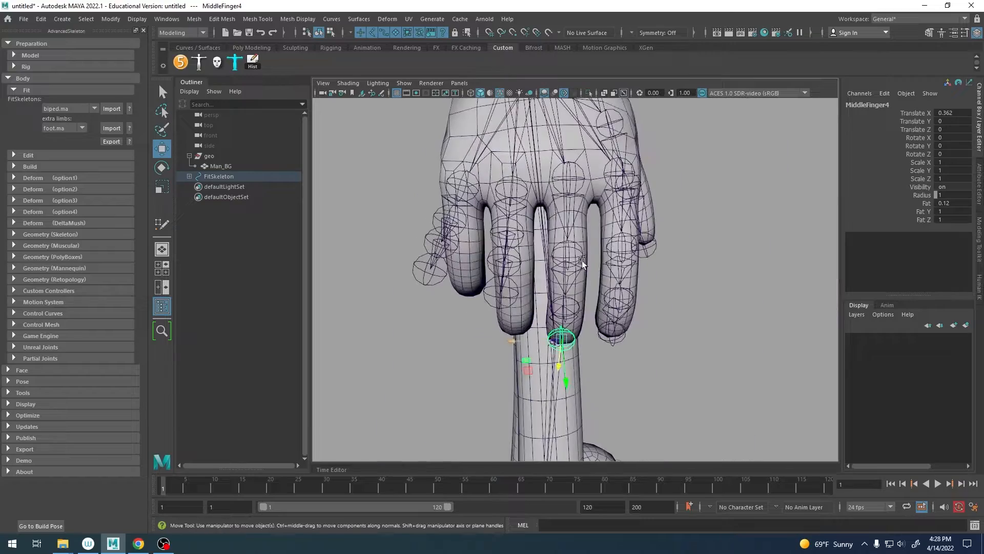
left_click(528, 179)
middle_click_drag(527, 179, 579, 210, "alt")
right_click_drag(580, 210, 605, 224, "alt")
key("e")
left_click_drag(604, 224, 573, 228, "alt")
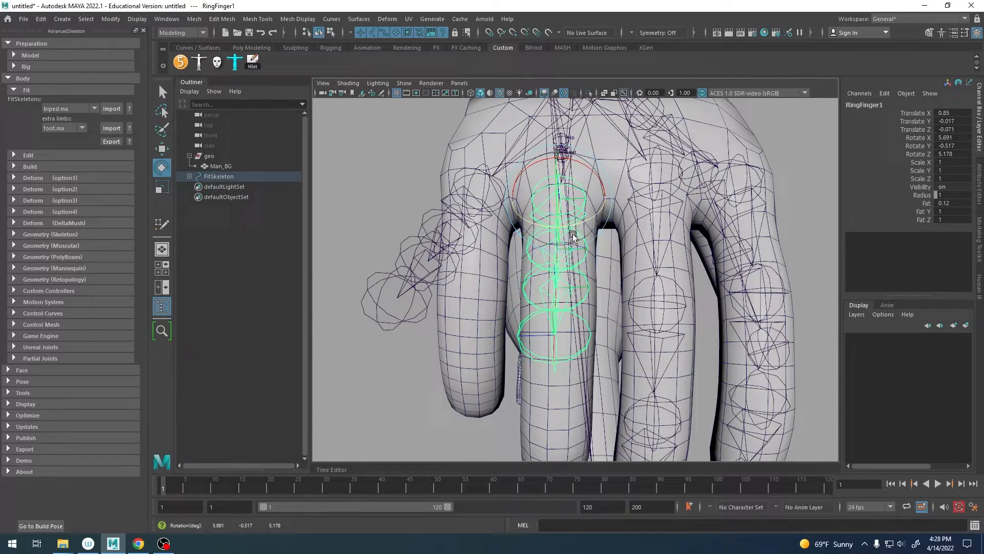
left_click_drag(589, 205, 622, 221, "alt")
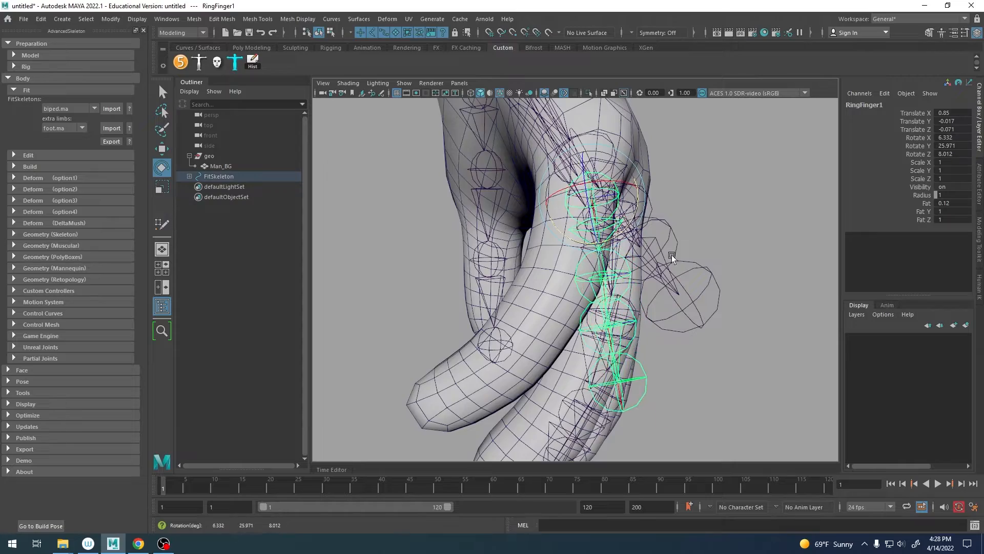
- Move the RingFinger2 joint to about 0.447 in Translate X and rotate it along the ring finger's bend
left_click_drag(670, 257, 539, 308, "alt")
middle_click_drag(539, 308, 556, 225, "alt")
left_click_drag(551, 235, 547, 278)
mouse_move(539, 277)
left_mouse_down("alt")
mouse_move(684, 279)
mouse_move(527, 267)
left_mouse_up("alt")
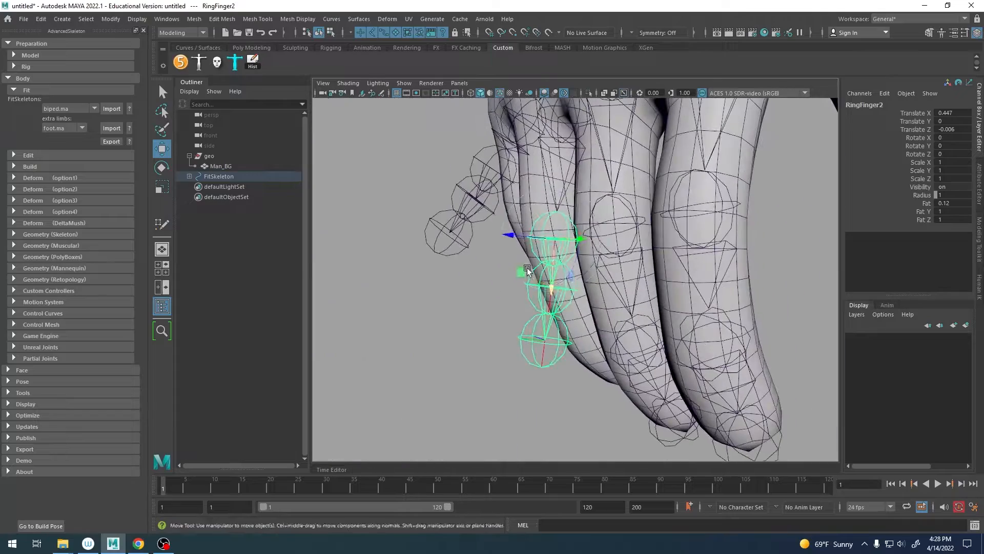
left_click_drag(516, 217, 517, 238)
- Move the RingFinger3 joint to about 0.413 in Translate X and refine the bend at RingFinger2
key("q")
left_click(559, 293)
key("w")
left_click_drag(559, 293, 563, 266, "alt")
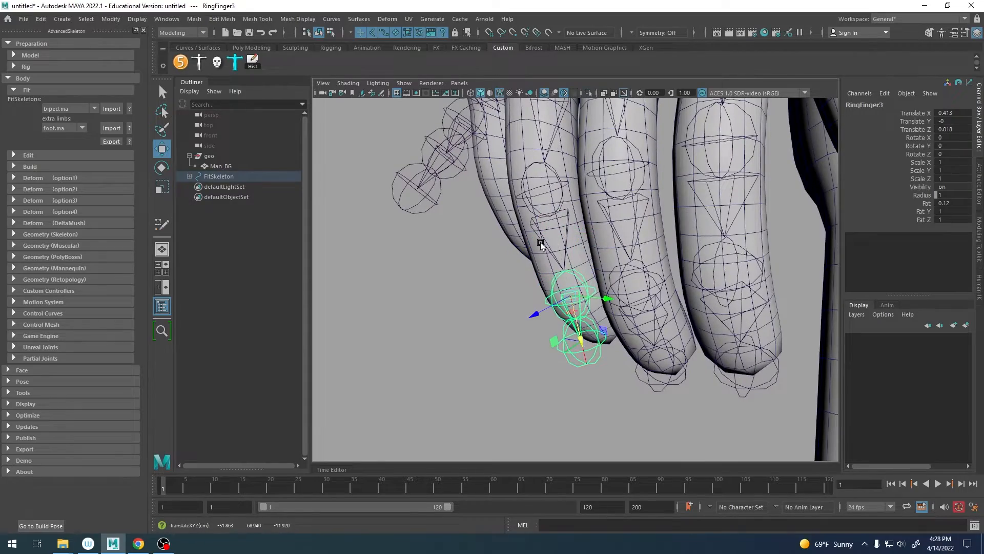
left_click(533, 214)
key("e")
- Using pivot editing, shift only the RingFinger1 joint to about 0.768, -0.026 and -0.014 in translation
left_click_drag(532, 217, 608, 247, "alt")
middle_click_drag(608, 247, 618, 331, "alt")
left_click_drag(618, 330, 494, 292, "alt")
key("w")
key("d")
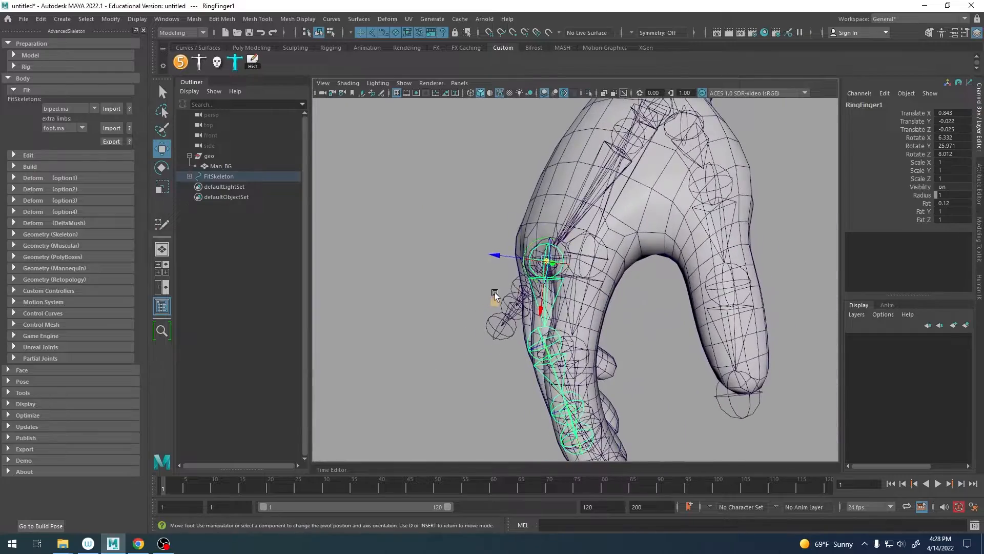
key("space")
key("space")
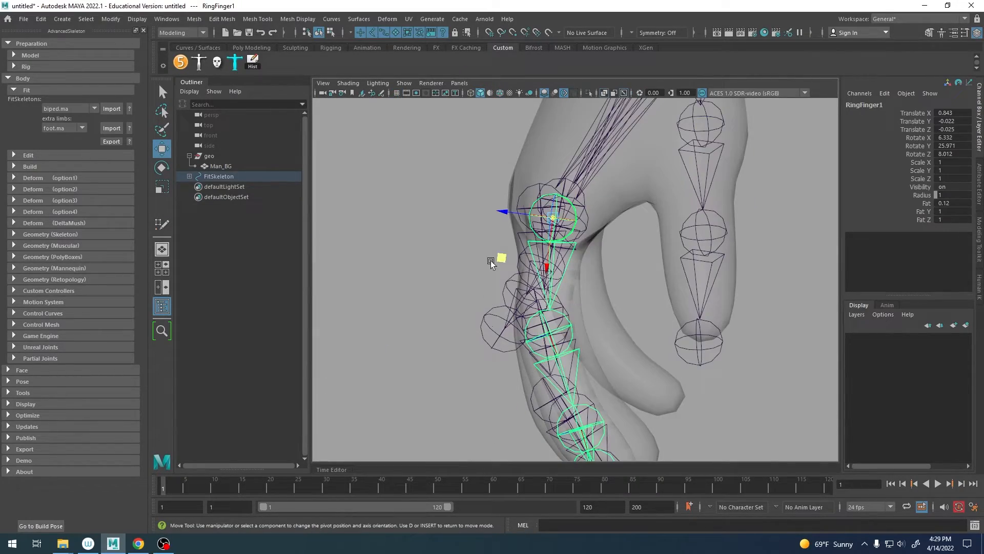
left_click_drag(496, 249, 503, 239)
key("space")
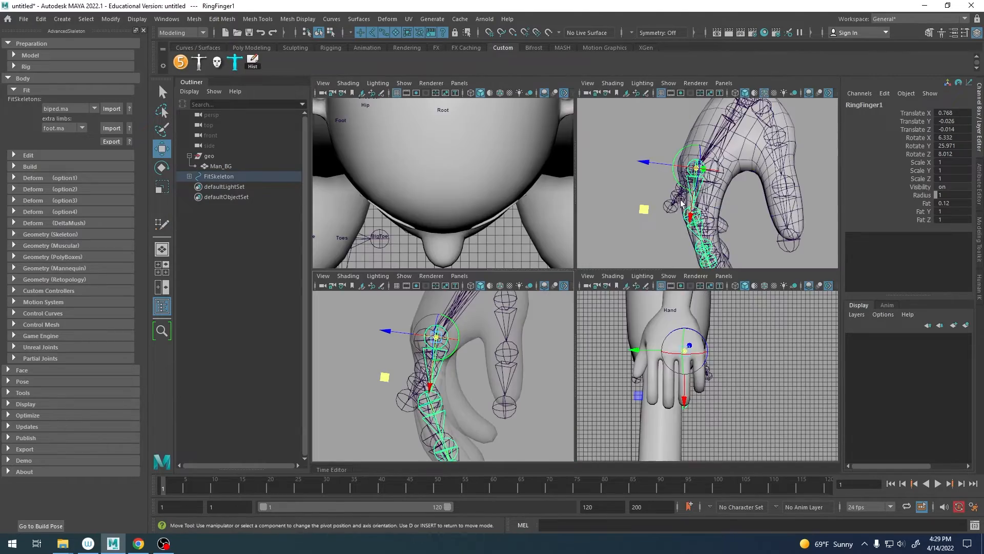
key("space")
mouse_move(635, 229)
left_mouse_down("alt")
mouse_move(825, 222)
mouse_move(619, 242)
mouse_move(596, 263)
left_mouse_up("alt")
key("q")
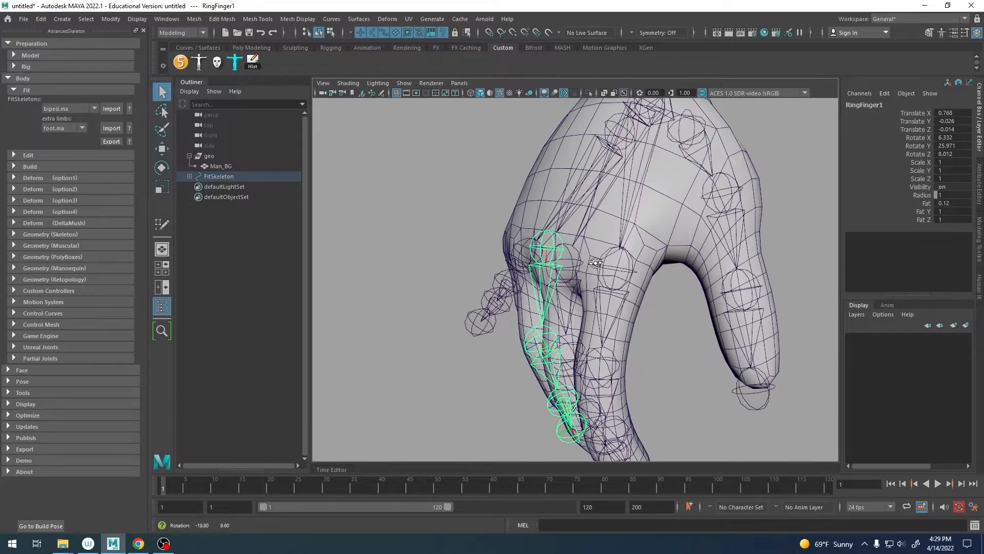
- Move the RingFinger1 joint without its child joints to about 0.838, -0.029 and 0.046, inside the ring finger's knuckle
key("space")
key("space")
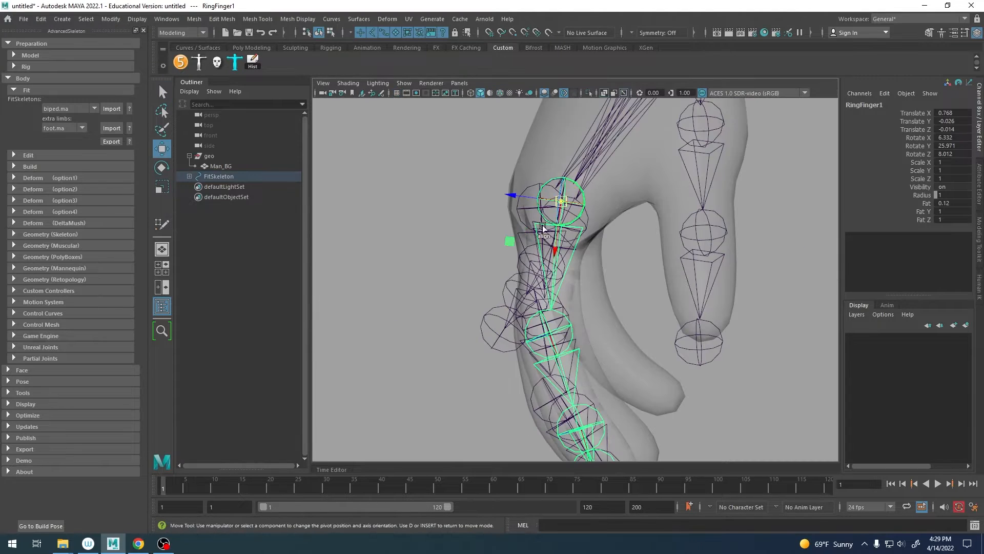
middle_click_drag(514, 238, 496, 246)
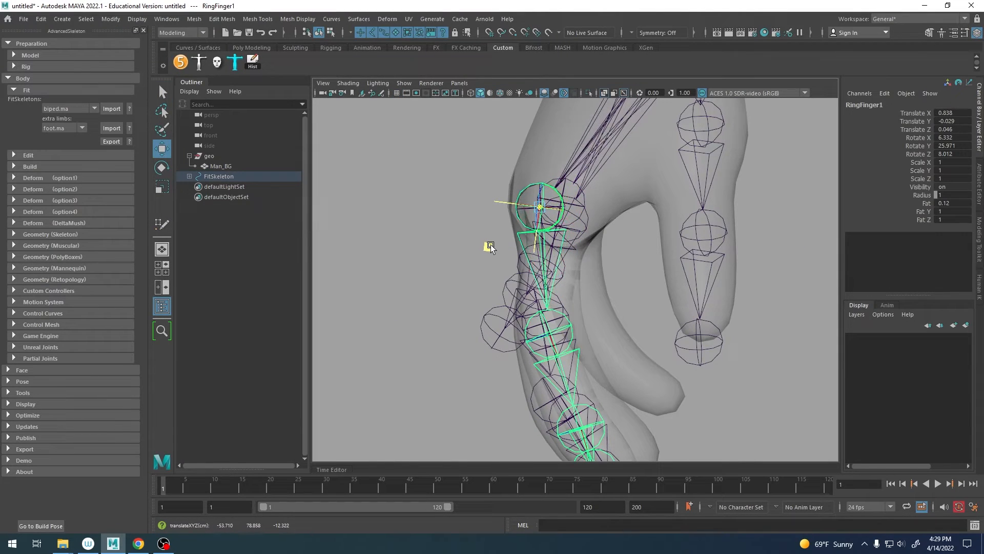
- Try to reorient the RingFinger1 joint through its pivot
key("e")
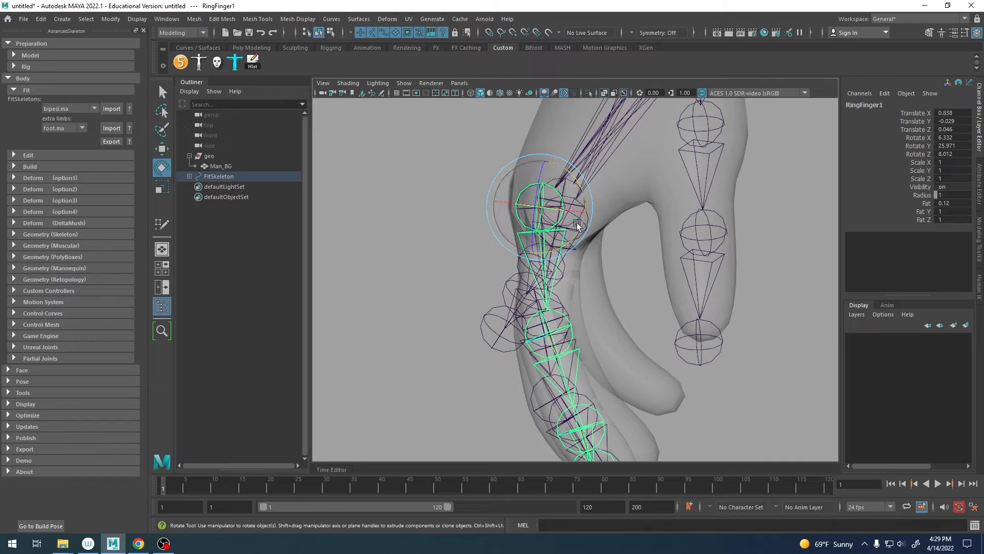
key("d")
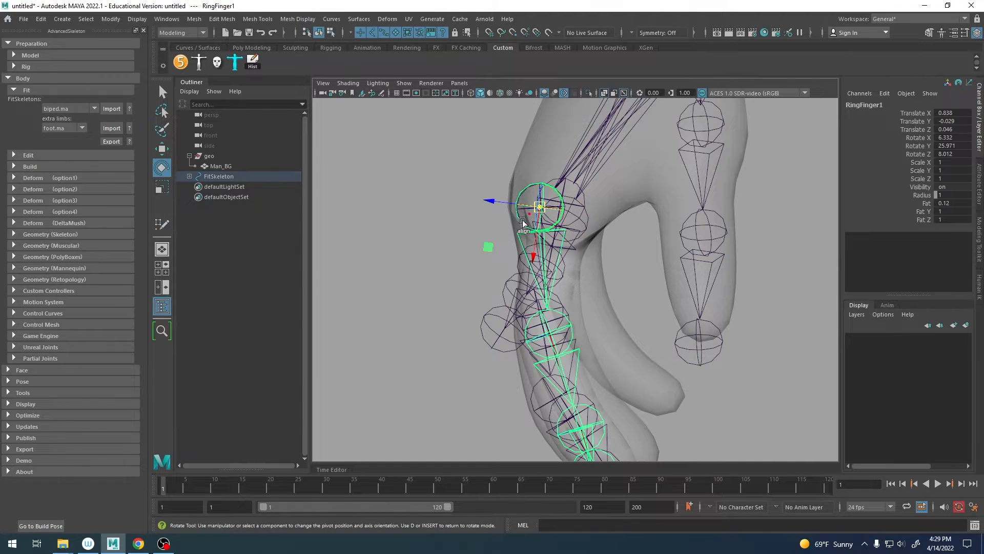
key("space")
key("space")
scroll(528, 249, "up", 3)
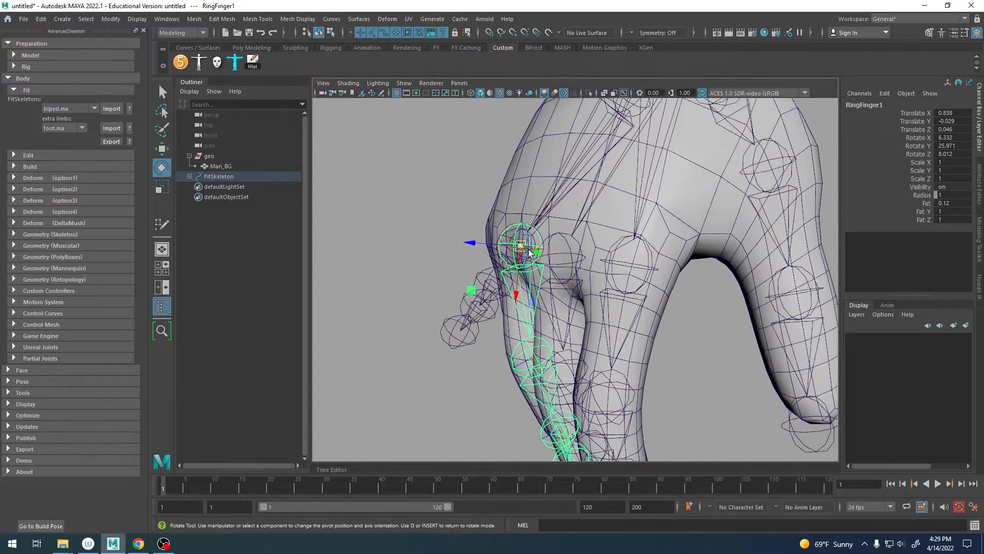
scroll(552, 249, "up", 2)
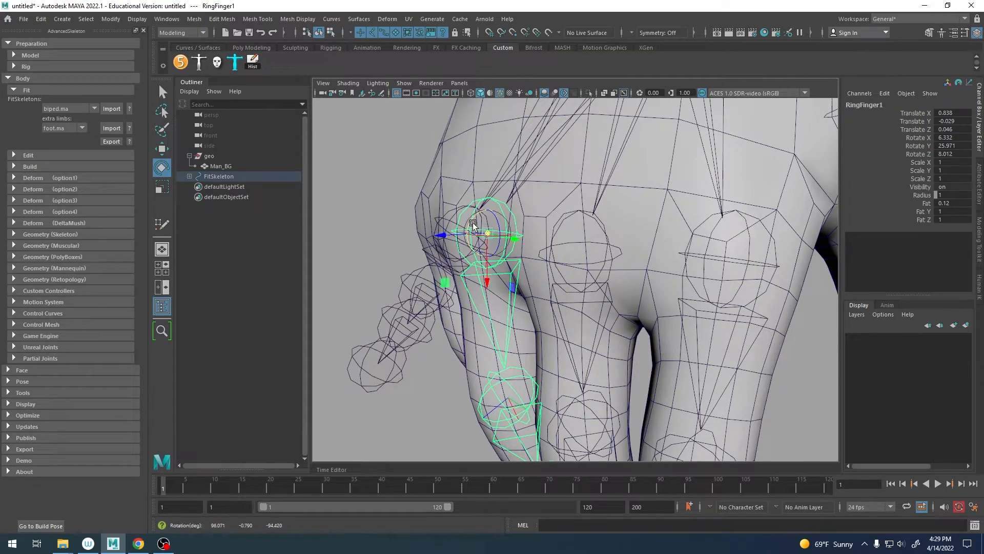
key("d")
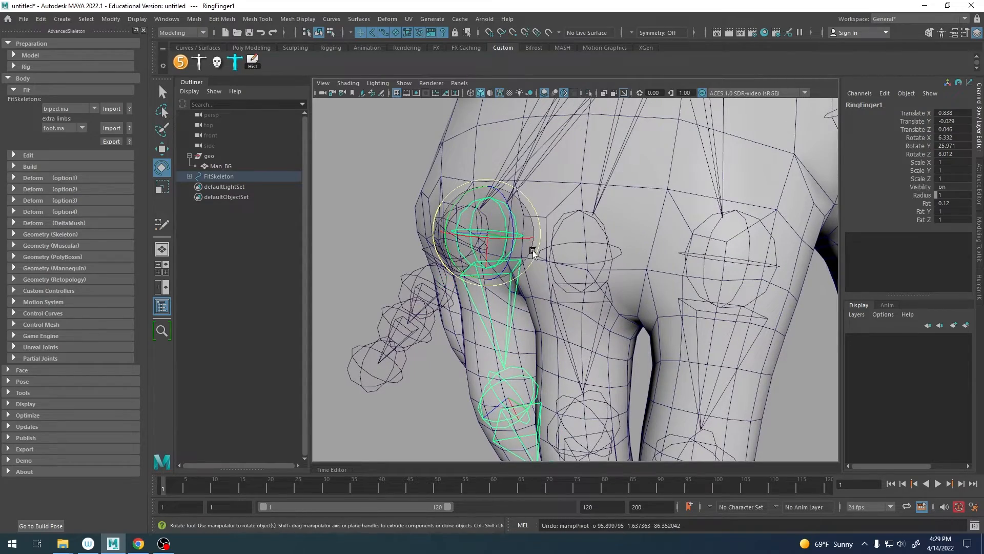
- Place the PinkyFinger1 joint at about 0.843, -0.313 and -0.066 and rotate it to about 20.527, 34.393 and 16.734 degrees
left_click_drag(532, 250, 553, 213, "alt")
scroll(577, 248, "down", 4)
left_click_drag(538, 216, 535, 251, "alt")
left_click(518, 268)
key("f")
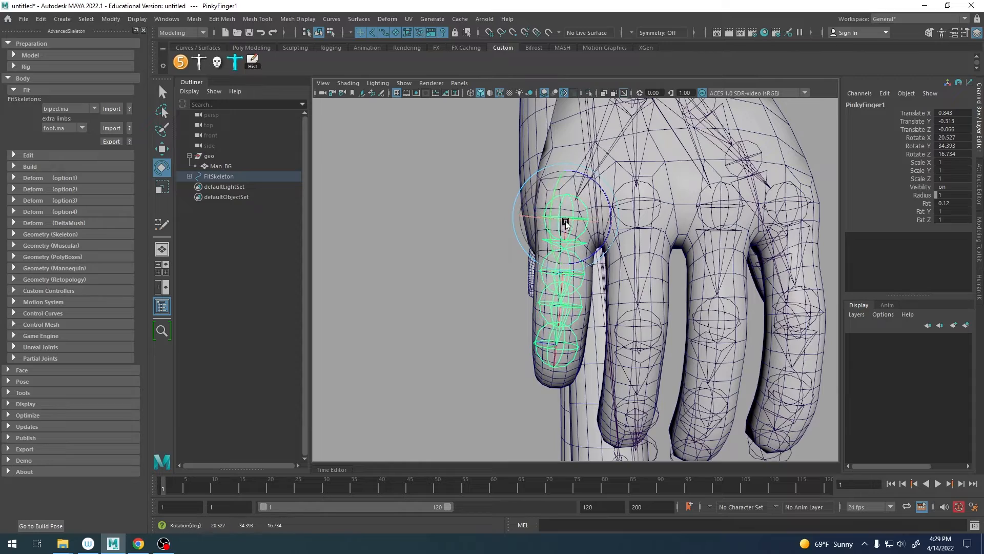
- Move the PinkyFinger2 joint down the pinky to about 0.345 in Translate X
left_click_drag(599, 244, 590, 354)
key("w")
left_click(598, 260)
left_click_drag(599, 260, 525, 274, "alt")
left_click_drag(589, 328, 675, 331, "alt")
key("ctrl+z")
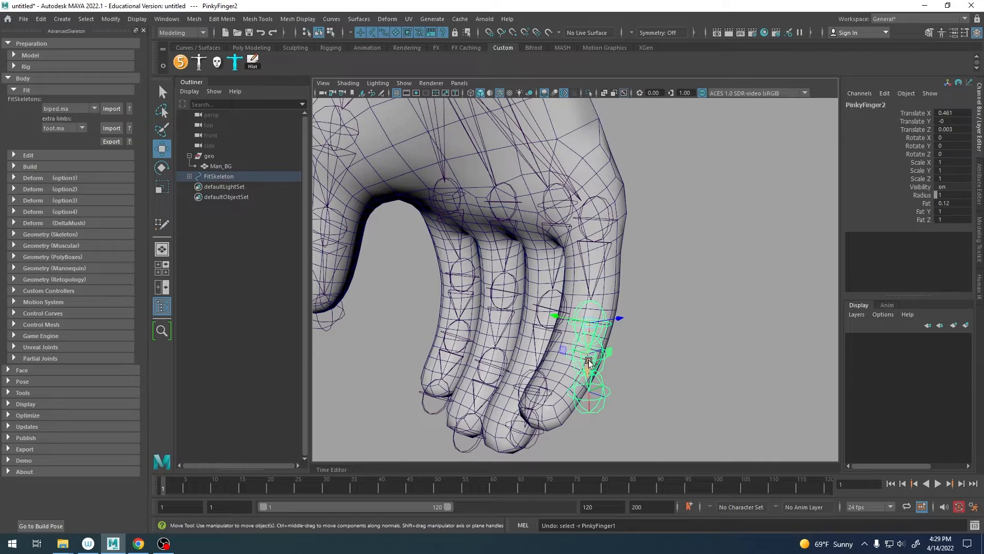
left_click_drag(589, 361, 568, 317)
- Refine the PinkyFinger1 joint's rotation and move PinkyFinger3 to about 0.427 in Translate X
left_click(603, 239)
left_click_drag(607, 242, 581, 251, "alt")
key("e")
key("Down")
key("Down")
key("w")
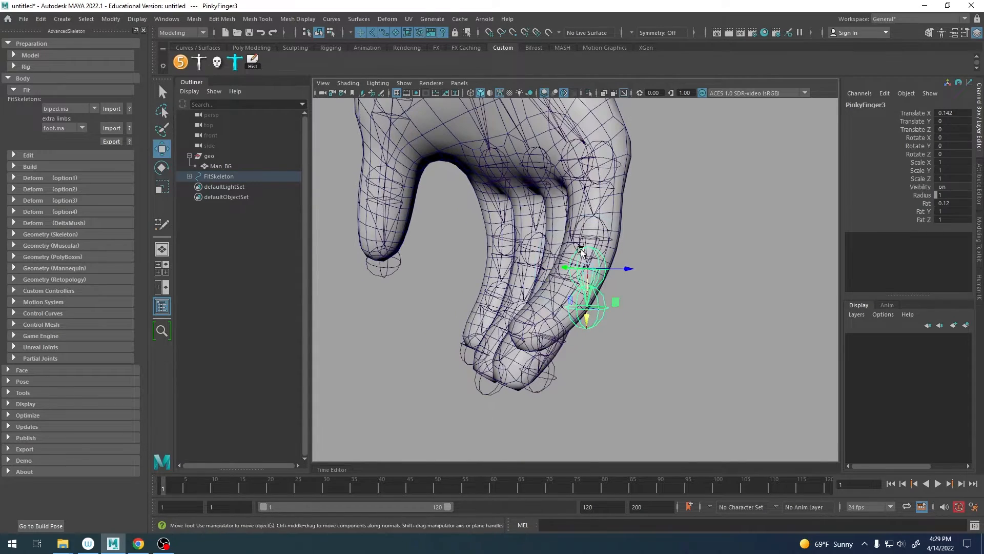
middle_click_drag(590, 310, 586, 344)
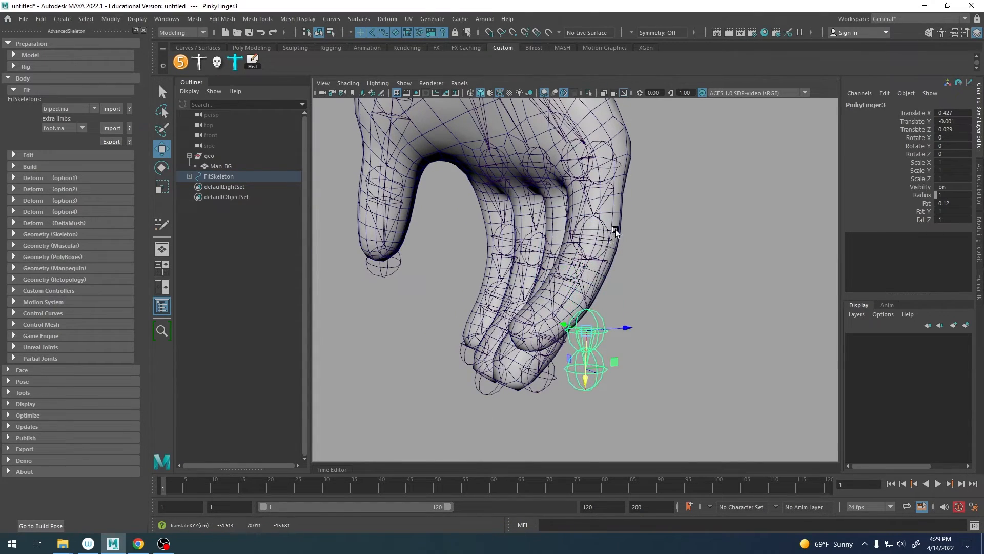
- Rotate the PinkyFinger2 joint to about 32.64 degrees in Y to follow the pinky's bend
key("Up")
left_click_drag(615, 229, 579, 190, "alt")
key("e")
left_click_drag(615, 200, 542, 200, "alt")
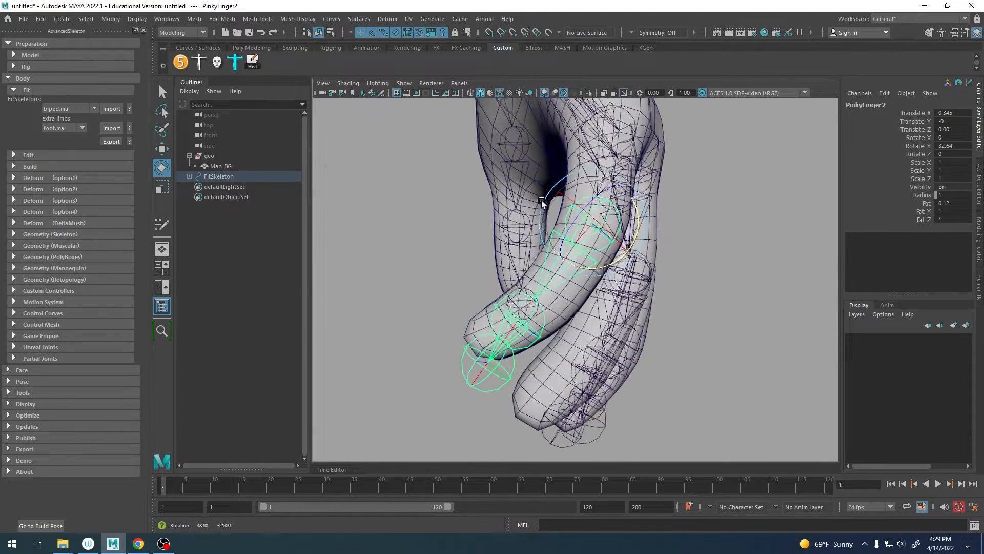
- Move the PinkyFinger3 joint to about 0.292 in Translate X and slightly adjust PinkyFinger2's rotation
key("Down")
key("w")
middle_click_drag(498, 358, 520, 339)
key("Up")
key("e")
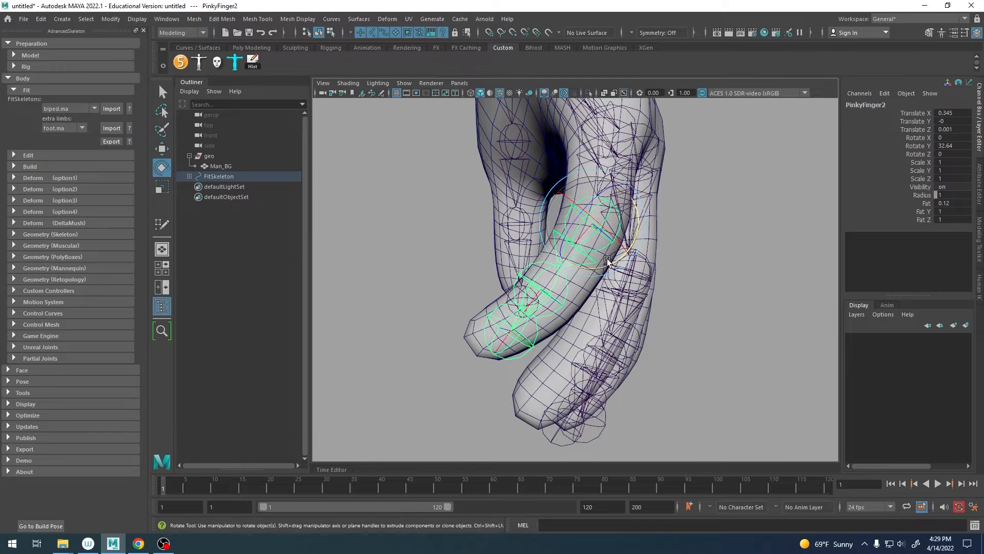
left_click_drag(607, 258, 616, 260)
key("Down")
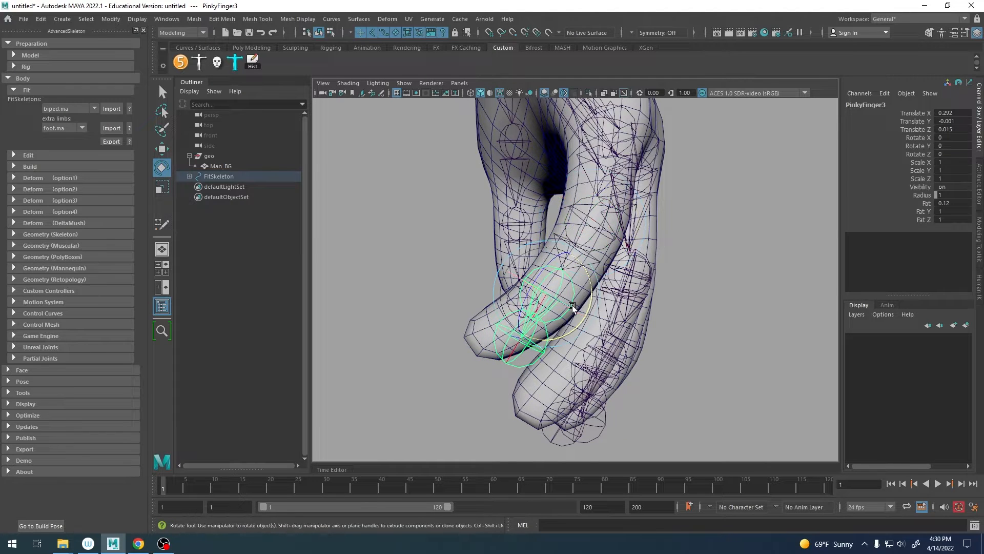
- Rotate the PinkyFinger3 joint to about 22.14 degrees in Y and select the PinkyFinger4 tip joint
left_click_drag(593, 303, 586, 319)
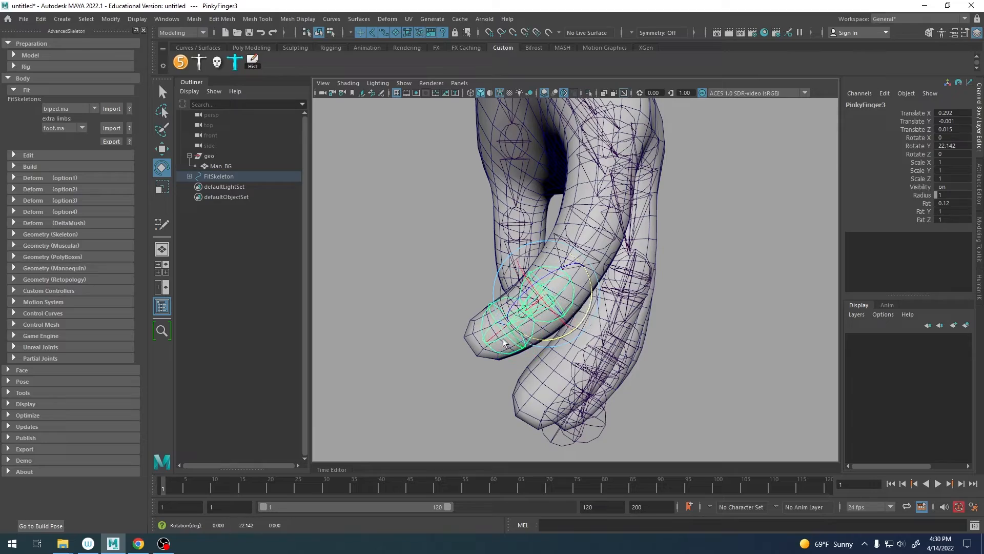
key("q")
left_click_drag(472, 358, 560, 392)
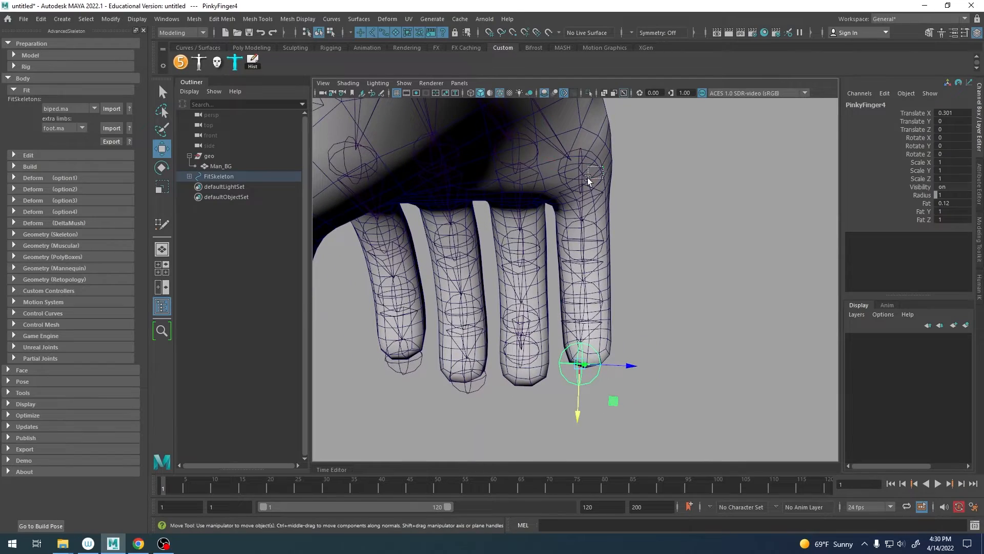
- Move the RingFinger4 joint down to the ring fingertip, at about 0.274 in Translate X
key("e")
left_click_drag(587, 177, 583, 222)
left_click(563, 370)
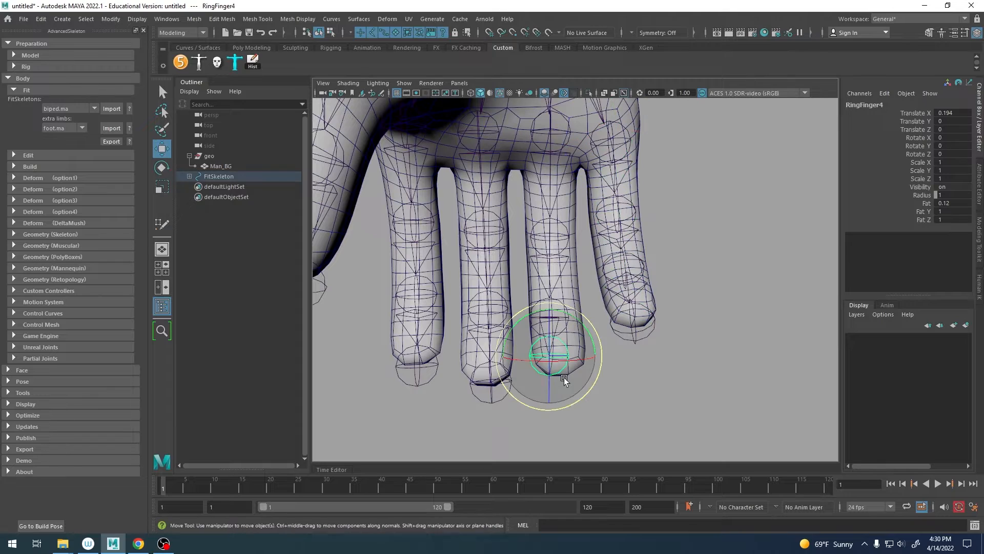
key("w")
left_click_drag(544, 390, 546, 379)
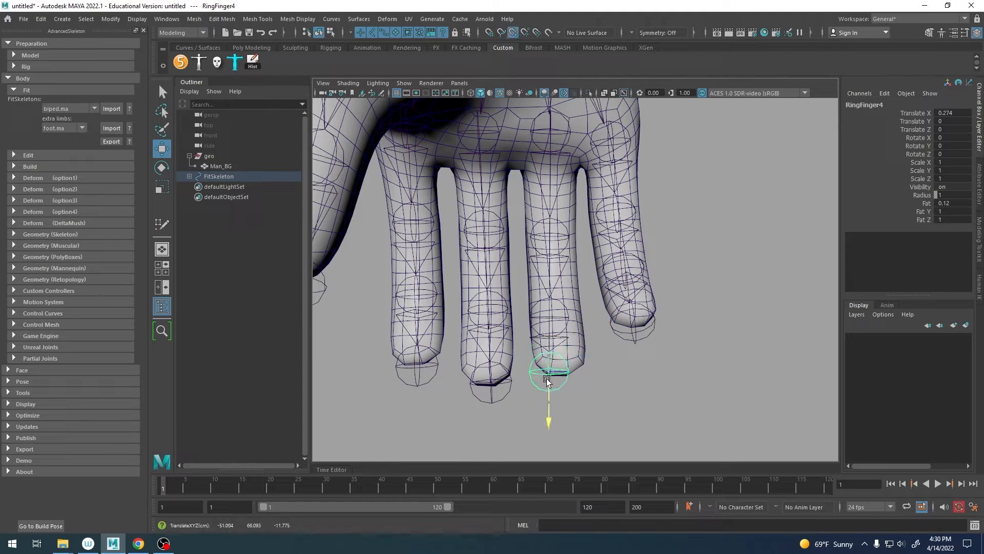
- Rotate the RingFinger1 joint to about 2.63, 29.11 and 8.17 degrees to follow the ring finger's direction
left_click_drag(581, 304, 564, 260, "alt")
key("Up")
key("Up")
key("Up")
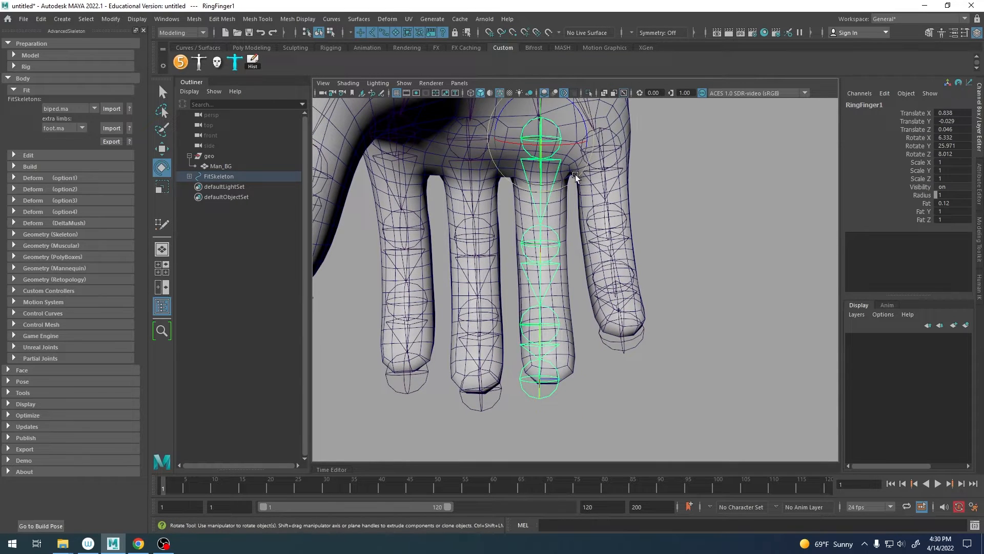
key("e")
mouse_move(583, 140)
left_mouse_down()
mouse_move(586, 176)
mouse_move(573, 143)
left_mouse_up()
key("ctrl+z")
left_click_drag(502, 251, 532, 239, "alt")
left_click_drag(541, 205, 550, 201)
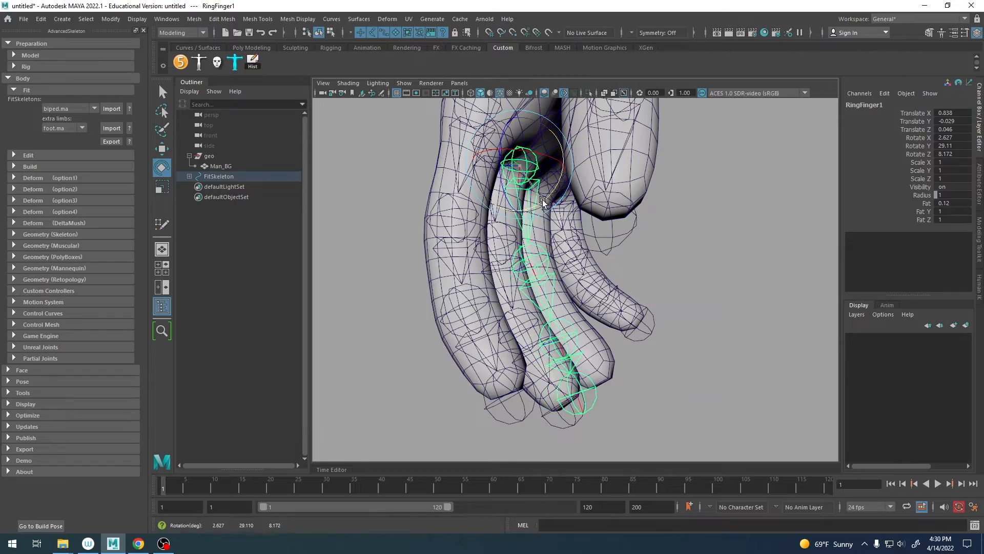
- Rotate RingFinger2 to follow the ring finger's bend and rotate RingFinger3 to about 10.44 degrees in Y
left_click_drag(512, 272, 569, 246, "alt")
left_click(549, 293)
left_click_drag(571, 291, 764, 292, "alt")
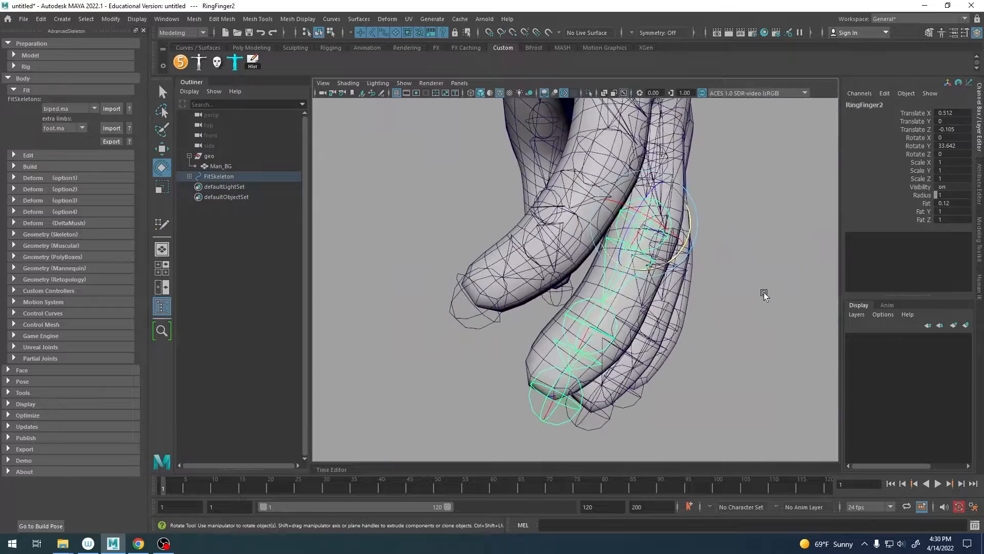
left_click_drag(674, 259, 627, 361)
left_click(584, 339)
key("w")
key("e")
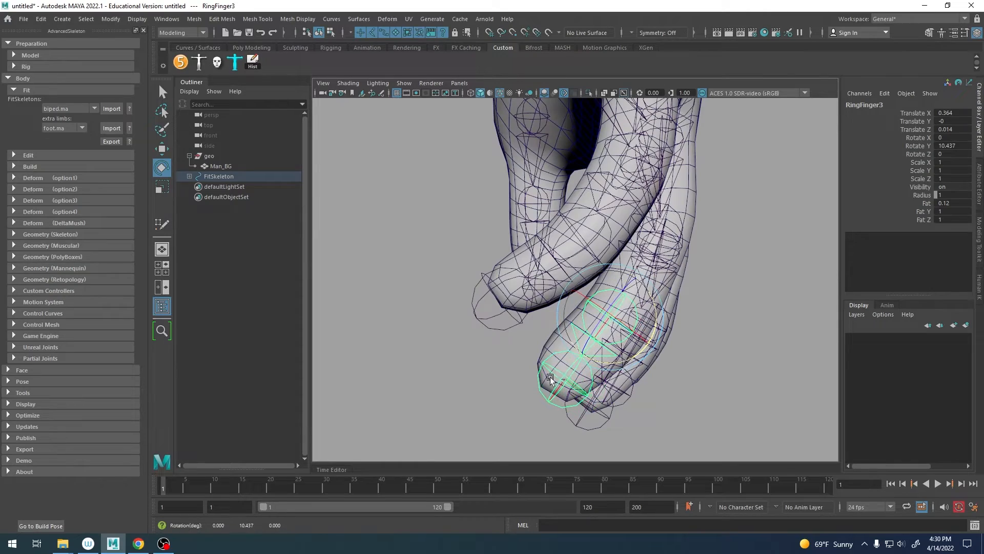
- Move the IndexFinger4 joint to the index fingertip, at about 0.356 in Translate X
left_click_drag(551, 378, 666, 394, "alt")
key("q")
key("w")
right_click_drag(540, 384, 527, 379, "alt")
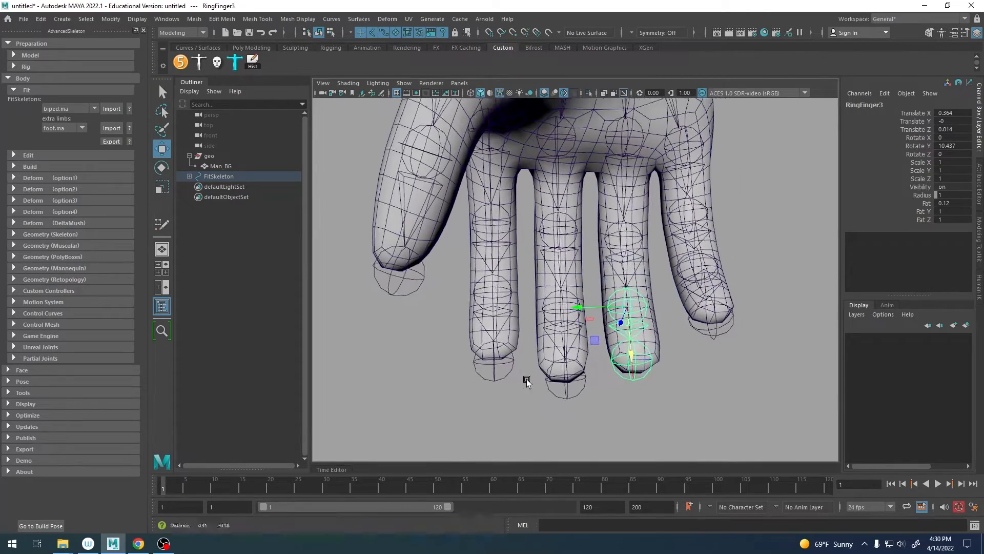
left_click(506, 376)
left_click_drag(495, 382, 488, 373)
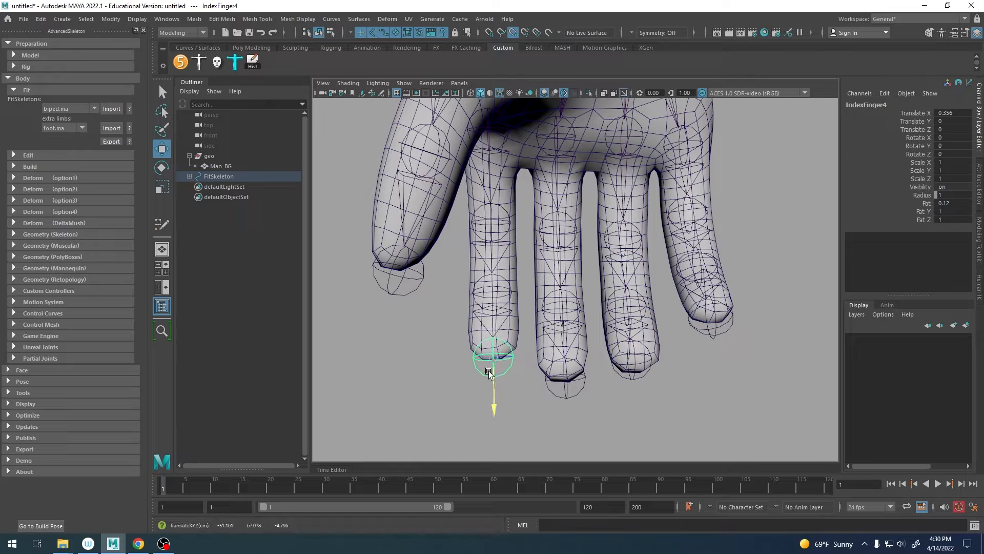
- Move the end joints of the middle and ring fingers to the tips of their fingers
left_click(568, 397)
left_click_drag(566, 411, 565, 414)
left_click(636, 376)
key("v")
left_click_drag(638, 409, 635, 402)
- Move PinkyFinger4 to about 0.321 in Translate X and ThumbFinger4 to about 0.469 in Translate X at their fingertips
left_click_drag(734, 356, 715, 324)
key("v")
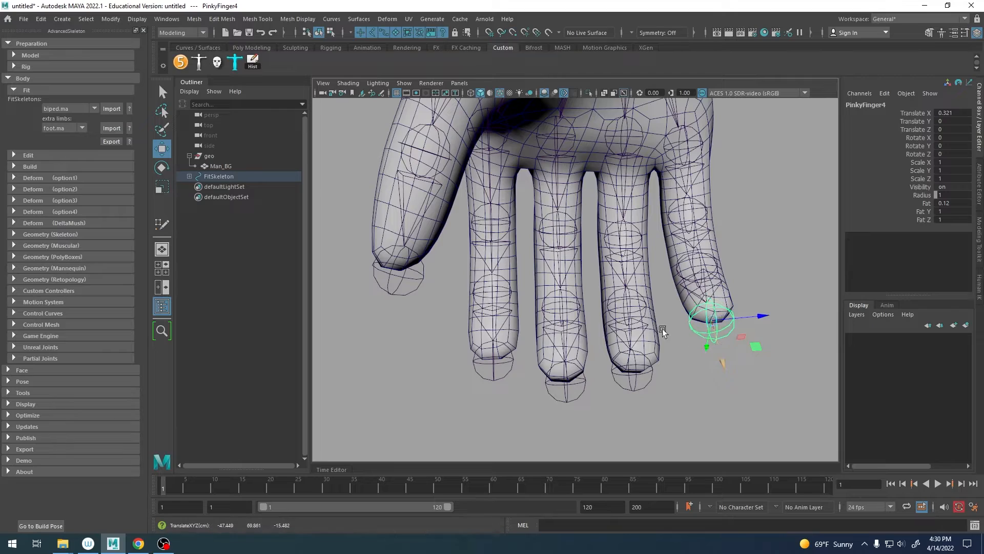
key("v")
left_click_drag(405, 315, 394, 289)
- Select the Neck joint and display the skeleton joints through the mesh in the side view
left_click_drag(436, 328, 595, 319, "alt")
right_click_drag(595, 319, 509, 340, "alt")
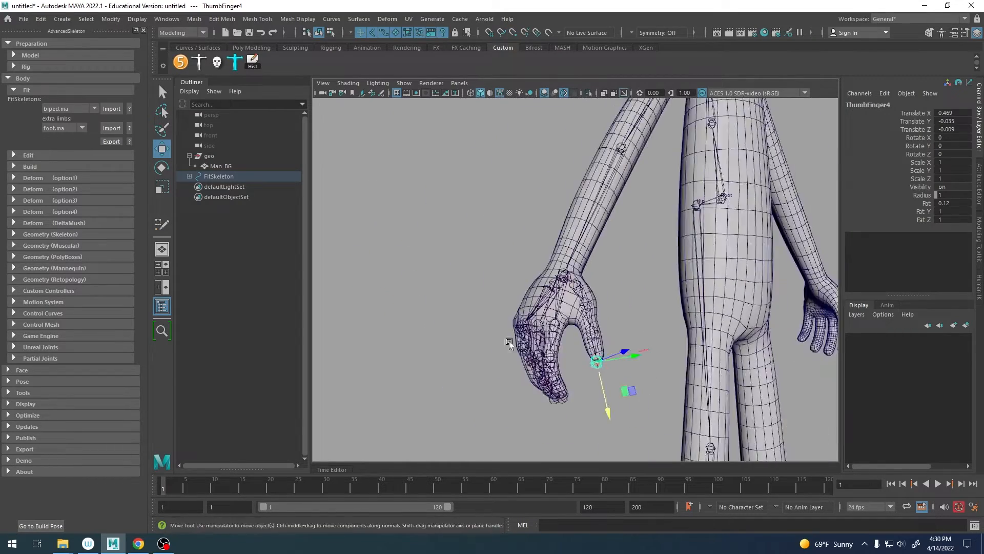
middle_click_drag(509, 340, 581, 344, "alt")
left_click_drag(581, 343, 731, 325, "alt")
middle_click_drag(731, 325, 609, 390, "alt")
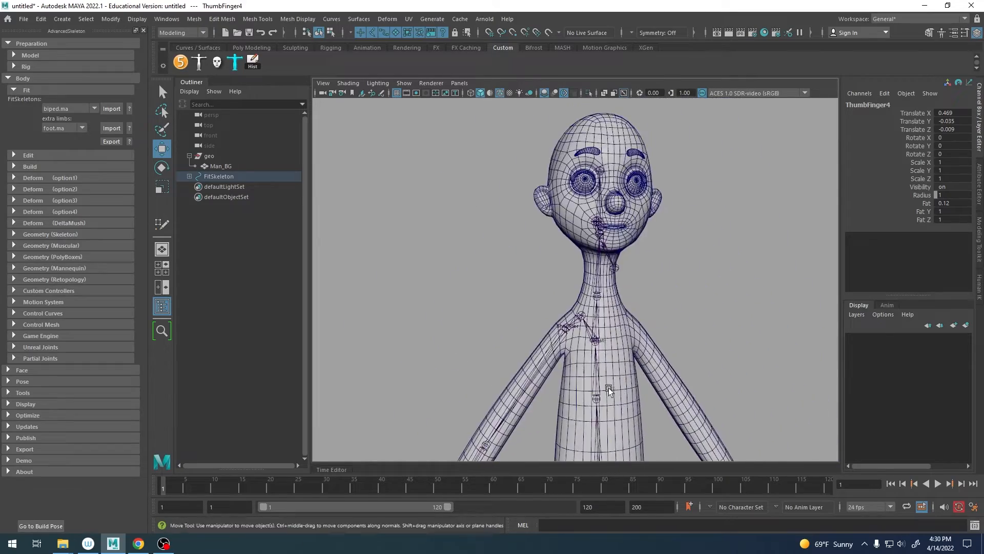
right_click_drag(609, 389, 681, 344, "alt")
left_click_drag(681, 343, 615, 346, "alt")
middle_click_drag(615, 346, 512, 339, "alt")
right_click_drag(543, 328, 617, 294, "alt")
left_click(580, 311)
left_click_drag(644, 353, 659, 370, "alt")
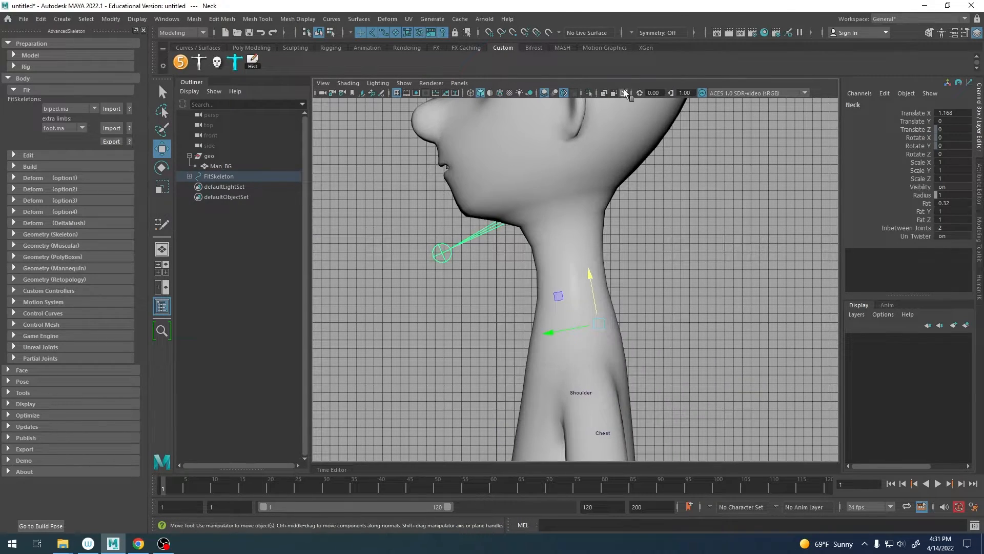
left_click(623, 91)
- Move only the Chest joint, without its children, to about 1.837 in Translate X and 0.525 in Translate Y
right_click_drag(707, 341, 768, 345, "alt")
middle_click_drag(668, 381, 645, 250, "alt")
right_click_drag(645, 251, 608, 273, "alt")
middle_click_drag(625, 337, 632, 314, "alt")
left_click(628, 385)
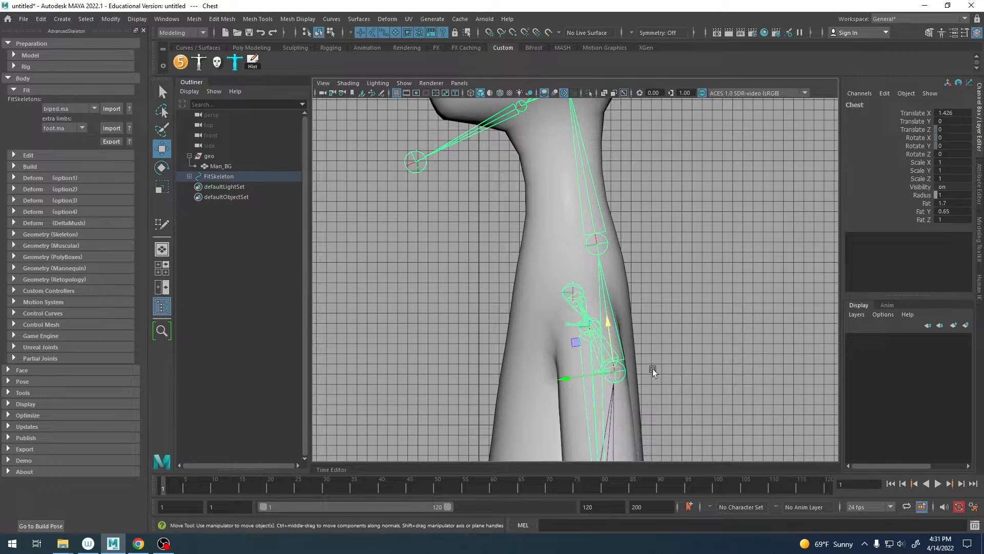
middle_click_drag(653, 368, 650, 317, "alt")
key("d")
middle_click_drag(564, 287, 510, 237)
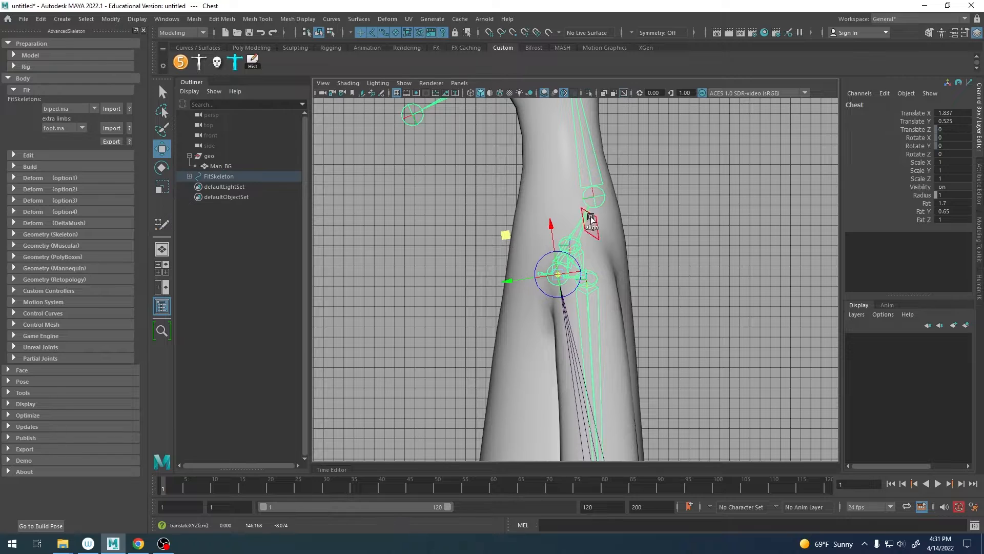
- Move only the Neck joint to the base of the neck, at about 0.825 in Translate X and -0.238 in Translate Y
left_click(595, 198)
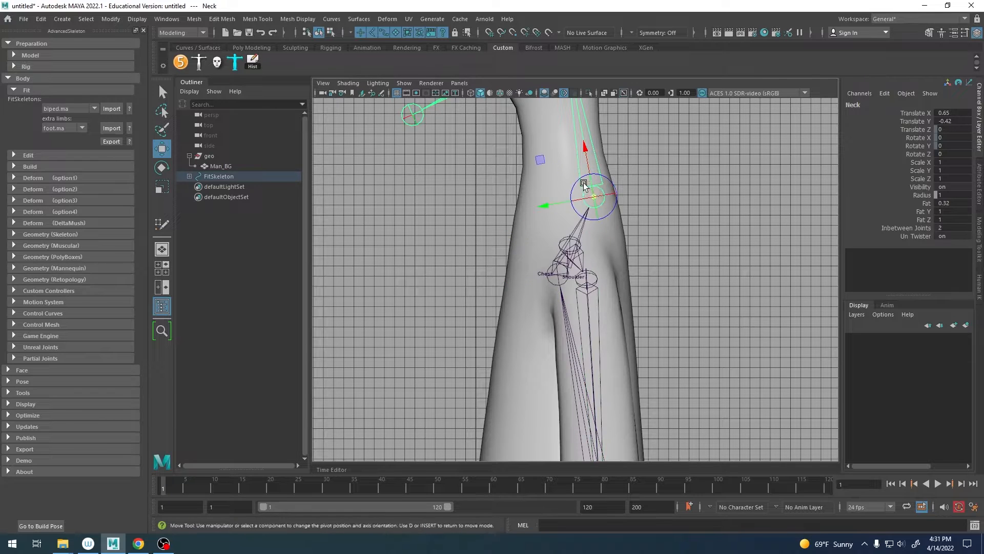
middle_click_drag(584, 185, 596, 259, "alt")
left_click_drag(557, 239, 530, 236)
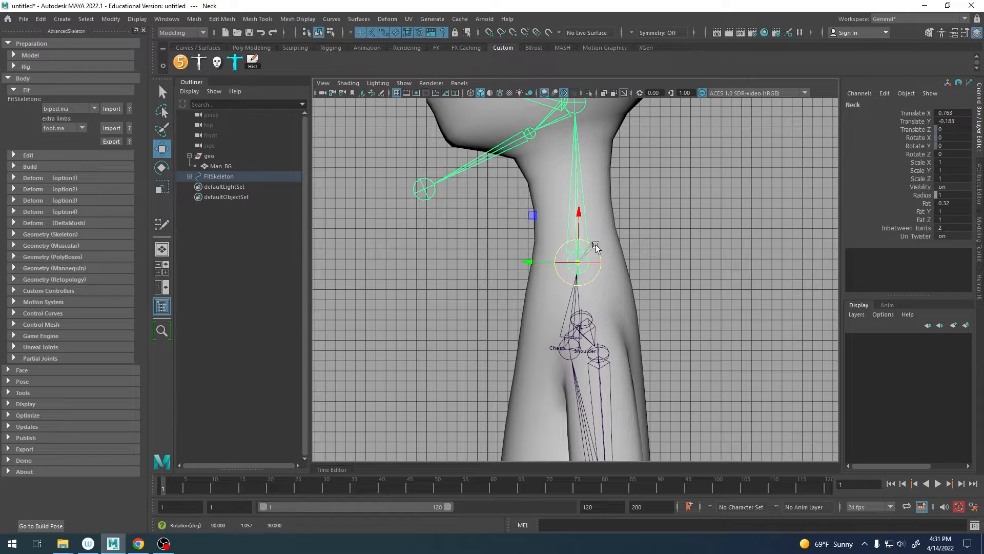
left_click_drag(538, 220, 540, 204)
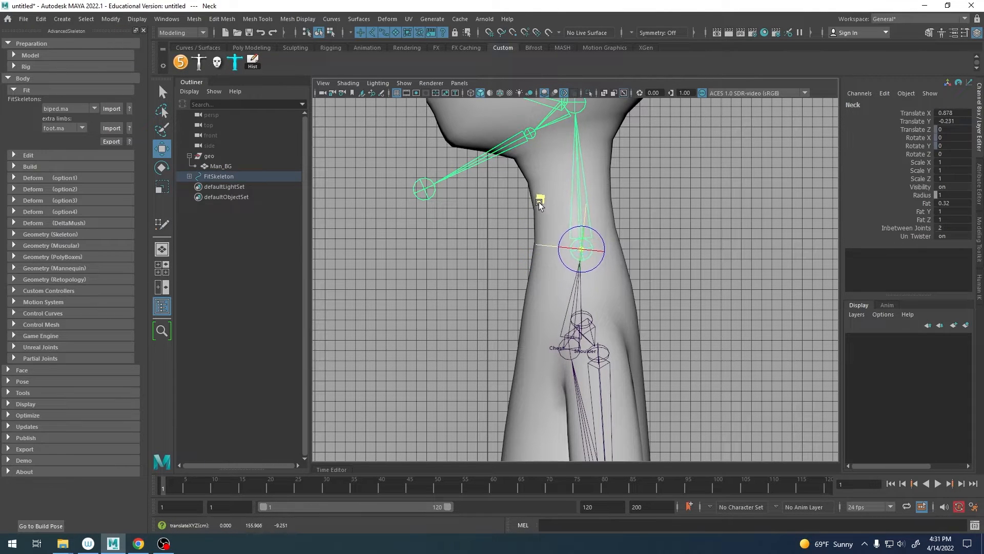
middle_click_drag(571, 190, 613, 298, "alt")
left_click_drag(588, 303, 589, 311)
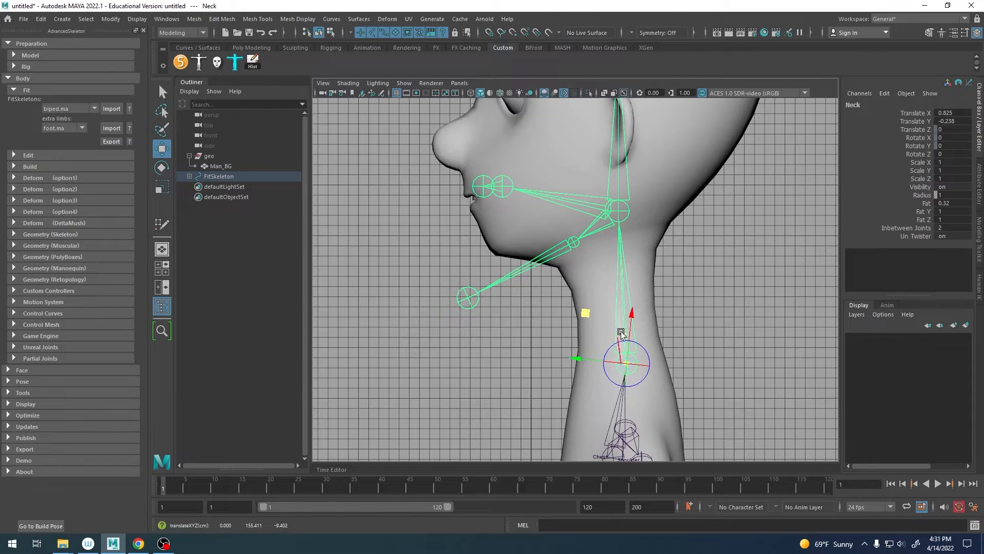
- Move only the Head joint to the top of the neck, at about 1.273 in Translate X and -0.125 in Translate Y
left_click(620, 212)
right_click_drag(619, 213, 710, 266, "alt")
middle_click_drag(710, 267, 656, 374, "alt")
left_click(578, 307)
right_click_drag(578, 306, 609, 310, "alt")
middle_click_drag(610, 310, 641, 341, "alt")
key("d")
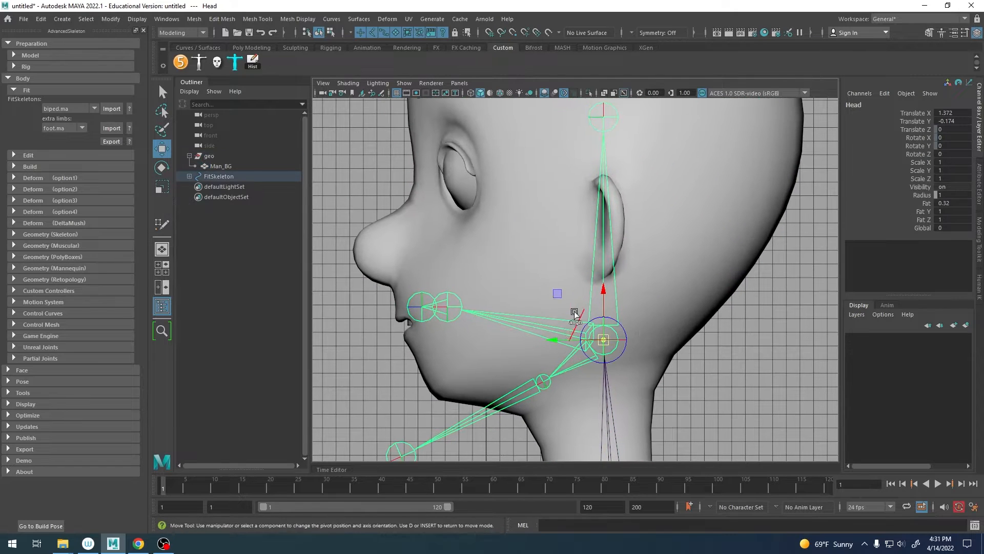
middle_click_drag(562, 300, 589, 285, "alt")
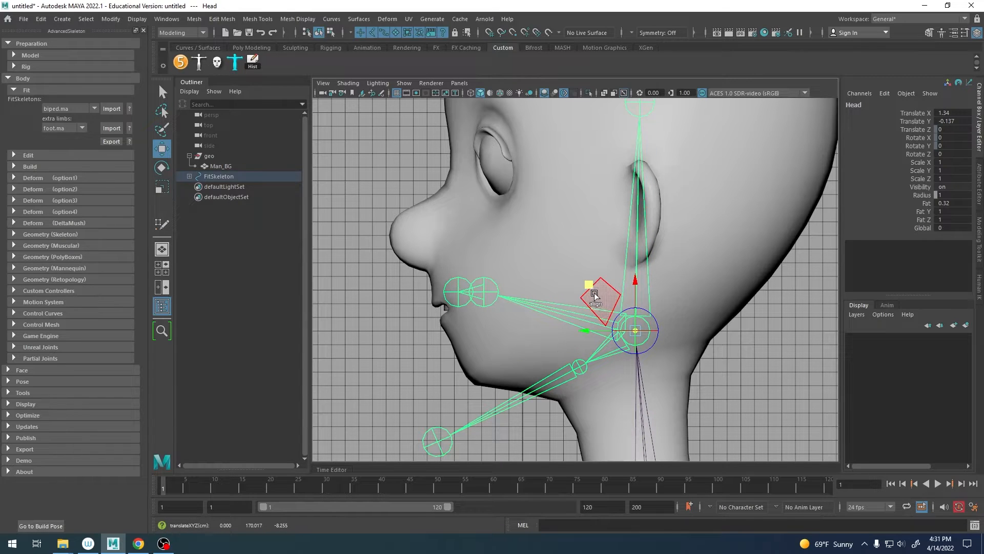
left_click_drag(592, 286, 593, 298)
right_click_drag(702, 338, 682, 349, "alt")
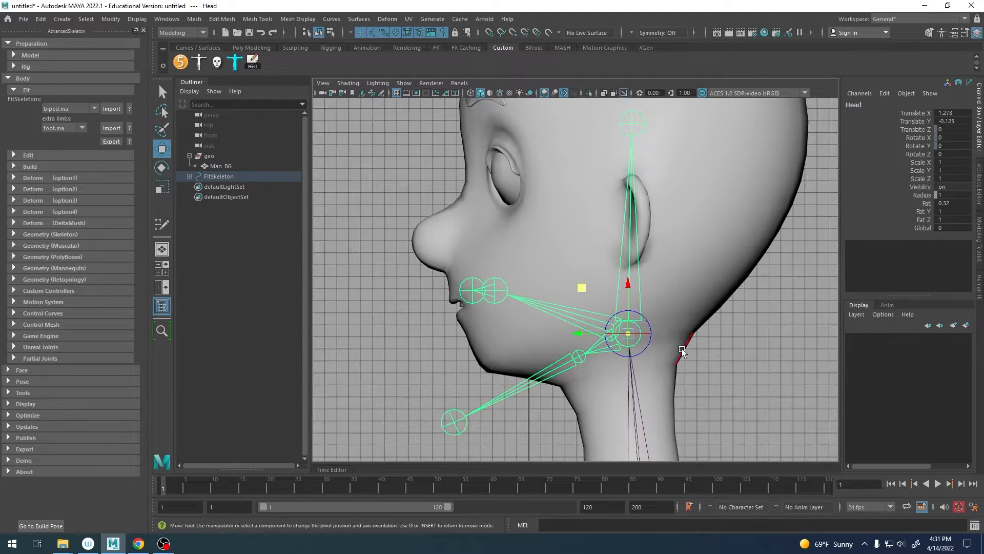
- Try rotating the Head joint in the side view to test its pivot, and undo the rotation
key("e")
left_click_drag(683, 351, 528, 301, "alt")
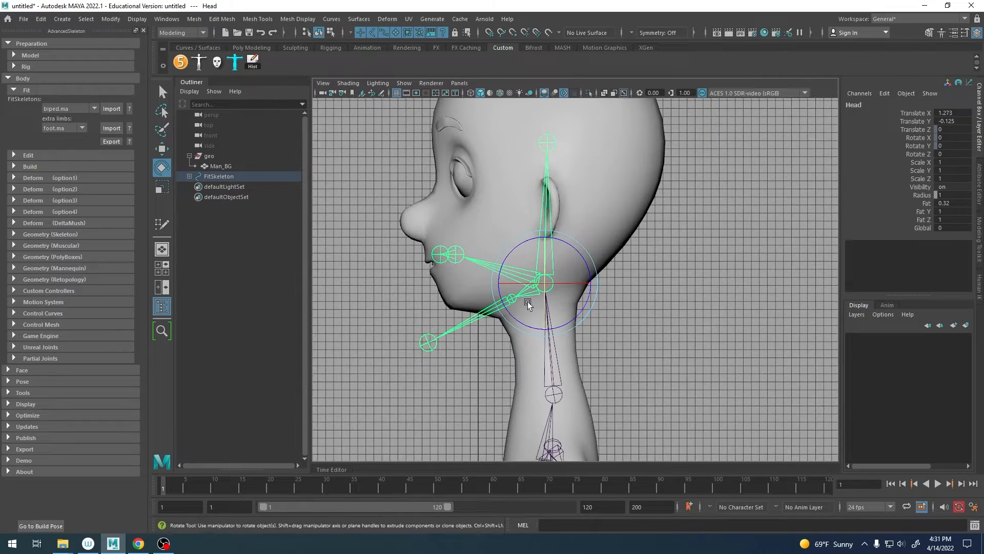
middle_click_drag(528, 301, 546, 312, "alt")
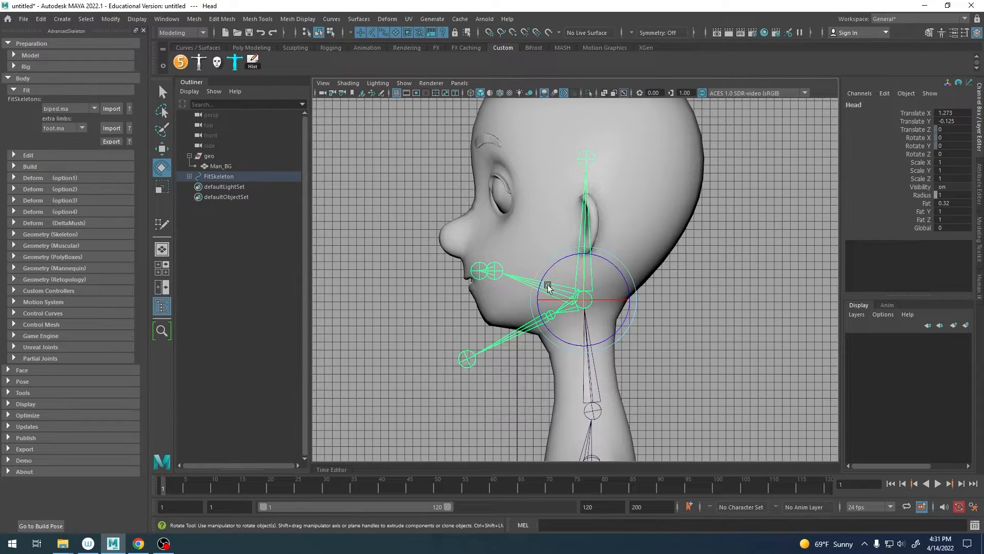
mouse_move(546, 291)
left_mouse_down()
mouse_move(542, 279)
mouse_move(565, 253)
mouse_move(541, 303)
left_mouse_up()
key("ctrl+z")
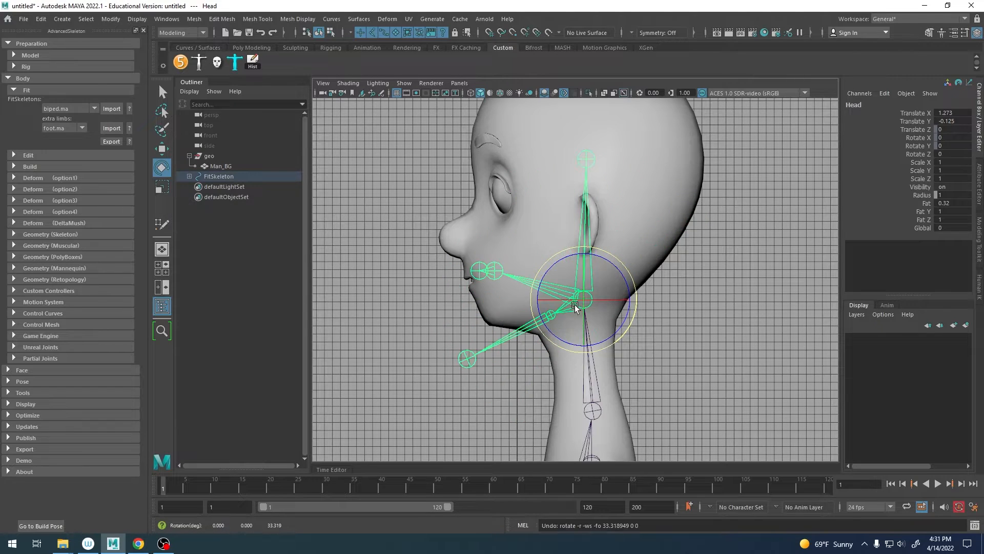
- Move the HeadEnd joint up to the crown of the head, at about 2.883 in Translate X
right_click_drag(576, 308, 653, 287, "alt")
middle_click_drag(652, 287, 694, 349, "alt")
right_click_drag(620, 203, 675, 196, "alt")
left_click(637, 165)
middle_click_drag(727, 202, 686, 329, "alt")
right_click_drag(687, 330, 548, 318, "alt")
key("w")
left_click_drag(593, 289, 592, 247)
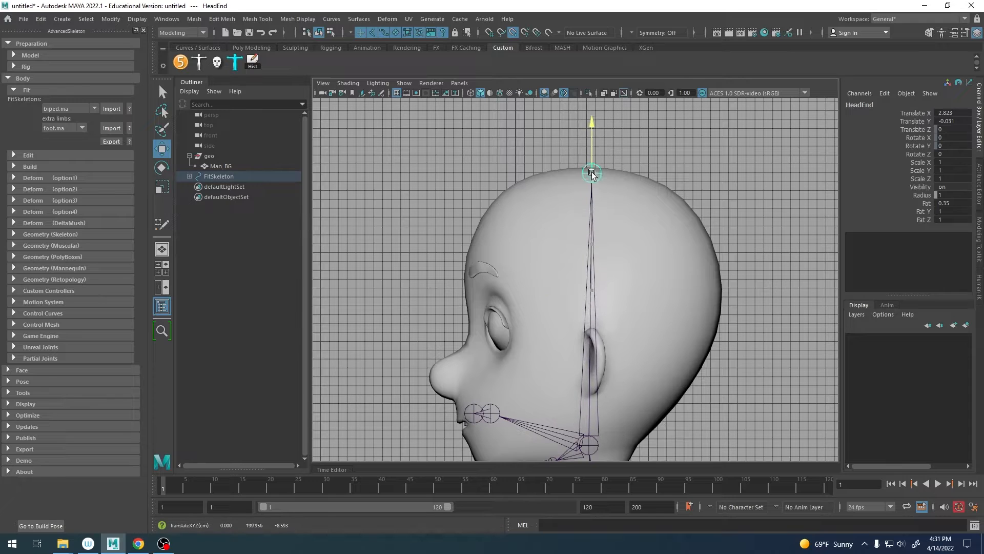
- Examine the HeadEnd joint's placement on the crown of the head in the perspective view
key("space")
key("space")
key("f")
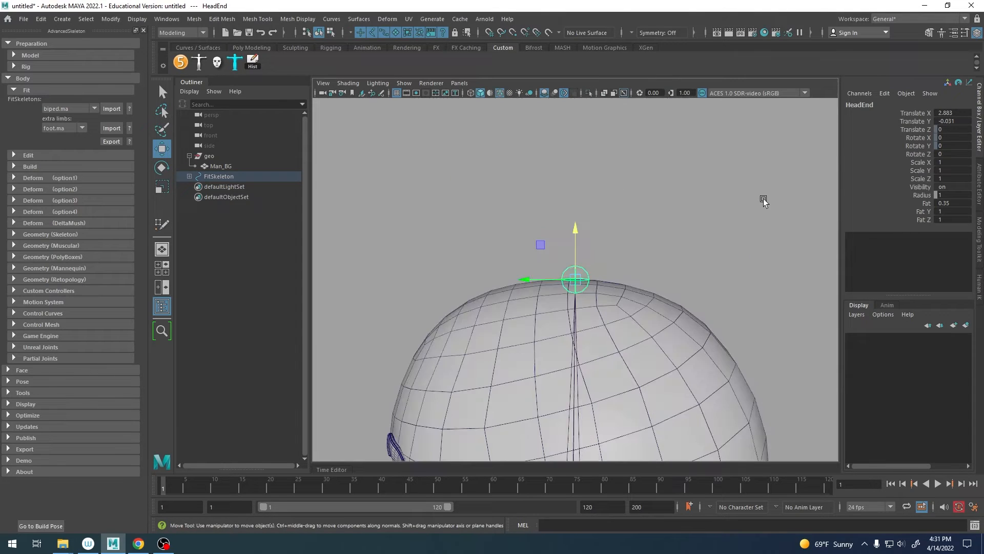
right_click_drag(765, 200, 615, 250, "alt")
left_click_drag(615, 251, 568, 263, "alt")
right_click_drag(568, 263, 754, 272, "alt")
left_click_drag(754, 272, 672, 306, "alt")
key("space")
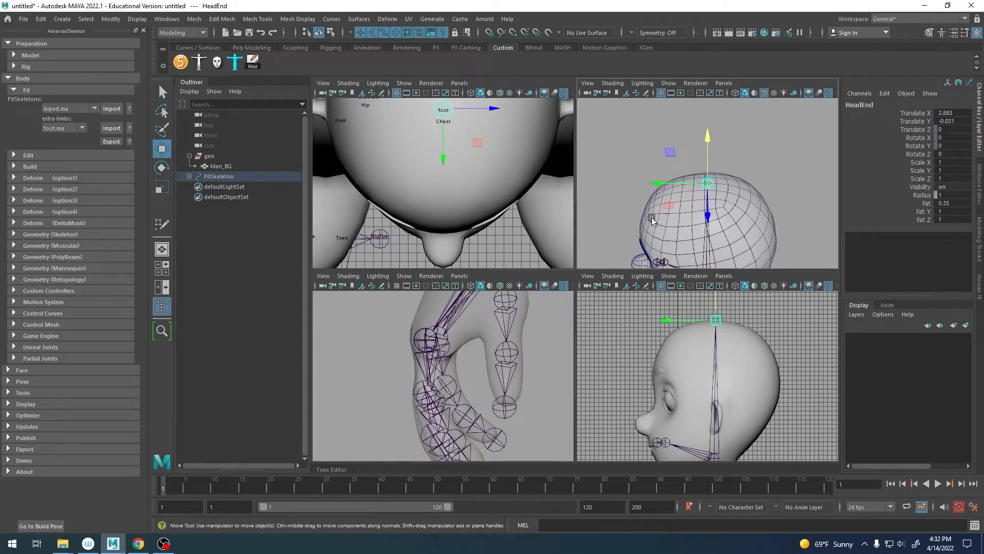
key("space")
left_click_drag(613, 314, 775, 257, "alt")
- Move the Eye joint into the character's right eyeball, at about 1.236, 0.86 and -0.568 in Translate X, Y and Z
left_click(507, 306)
left_click_drag(526, 331, 460, 349, "alt")
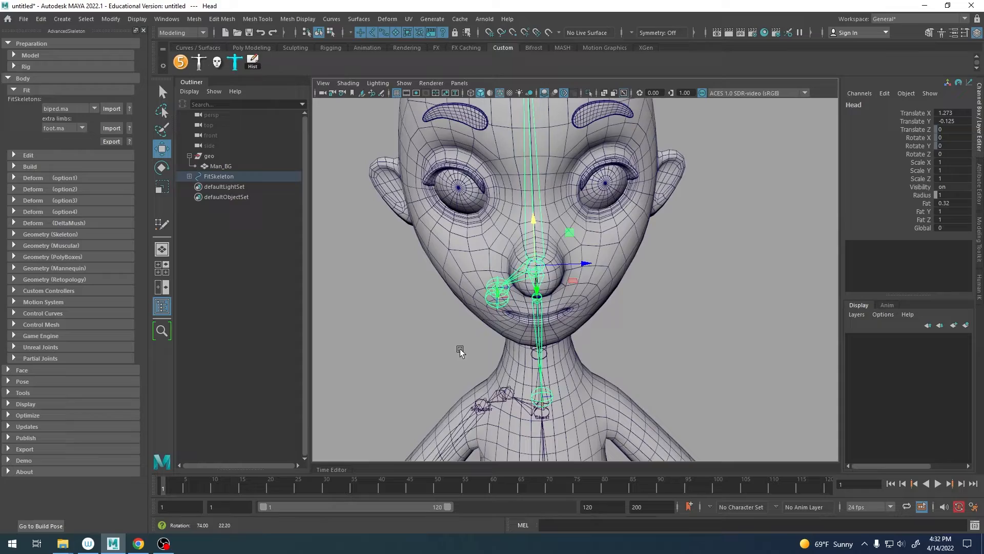
left_click(497, 282)
left_click_drag(487, 285, 505, 260, "alt")
key("f")
left_click_drag(609, 387, 668, 241)
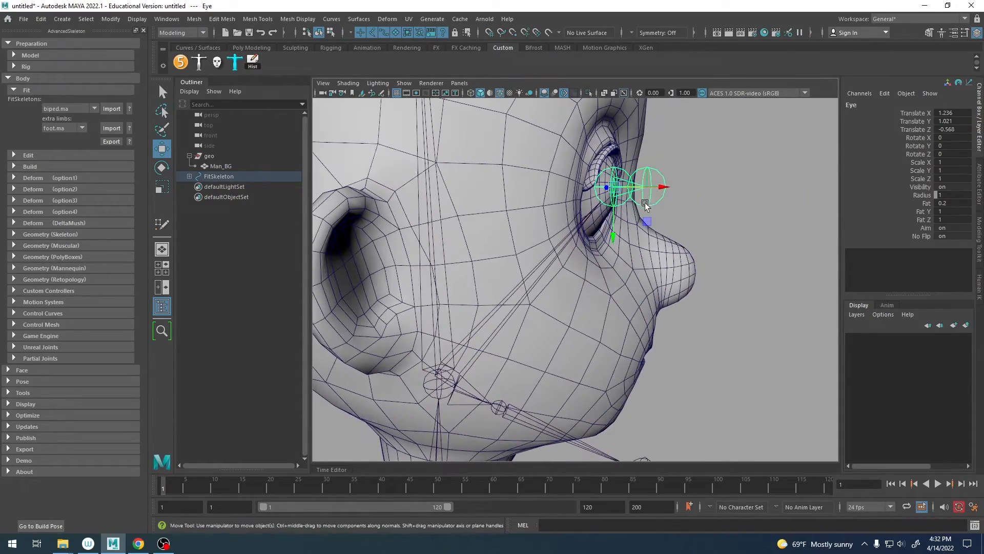
left_click_drag(664, 187, 553, 226)
- Examine the Eye joint's fit inside the eyeball from several angles and select the EyeEnd joint
right_click_drag(544, 199, 612, 202, "alt")
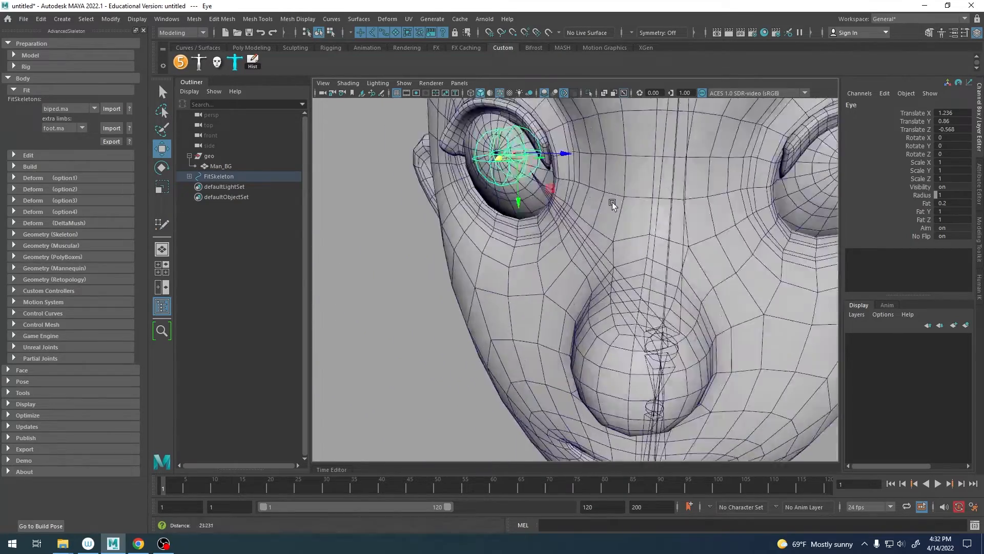
middle_click_drag(612, 202, 662, 303, "alt")
right_click_drag(564, 230, 605, 230, "alt")
mouse_move(605, 231)
left_mouse_down("alt")
mouse_move(529, 236)
mouse_move(629, 273)
mouse_move(740, 252)
mouse_move(669, 248)
mouse_move(631, 229)
mouse_move(619, 239)
left_mouse_up("alt")
left_click(646, 240)
left_click_drag(619, 239, 389, 251, "alt")
right_click_drag(601, 254, 377, 228, "alt")
middle_click_drag(643, 299, 611, 260, "alt")
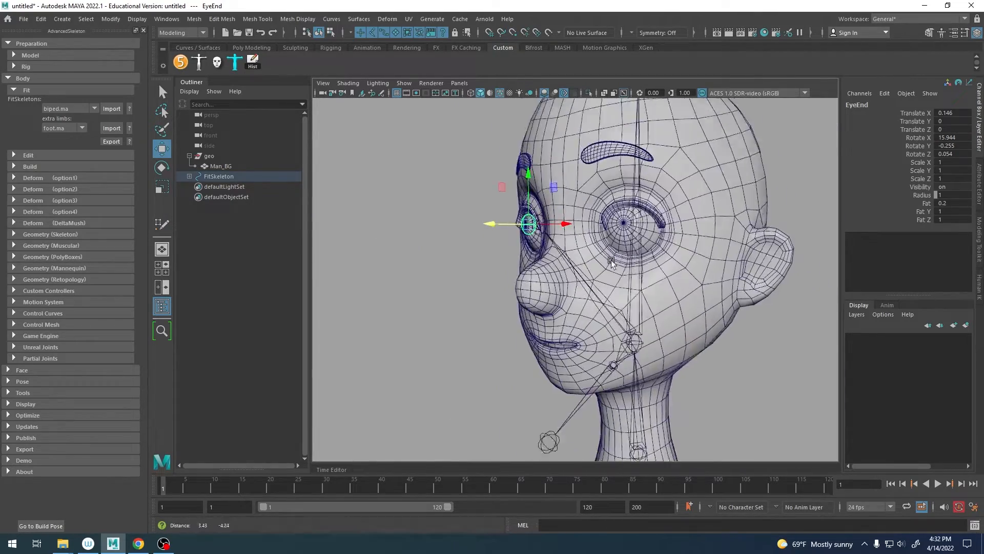
- Move the Jaw joint up and forward inside the head in front of the ear, at about 0.875 and 0.043 in Translate X and Y
right_click_drag(611, 259, 666, 321, "alt")
left_click_drag(667, 321, 742, 315, "alt")
right_click_drag(742, 315, 481, 239, "alt")
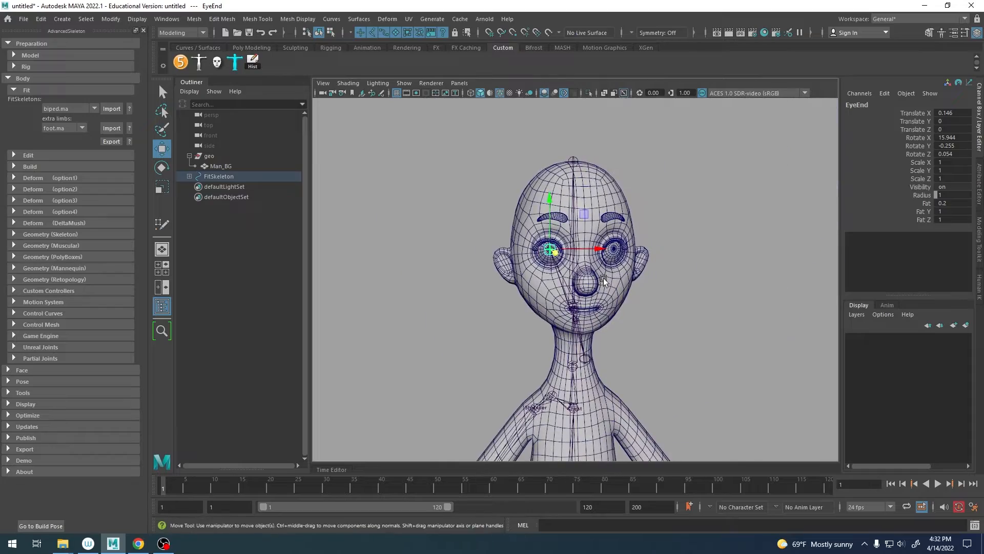
right_click_drag(604, 280, 738, 250, "alt")
middle_click_drag(704, 333, 722, 232, "alt")
left_click_drag(722, 232, 701, 236, "alt")
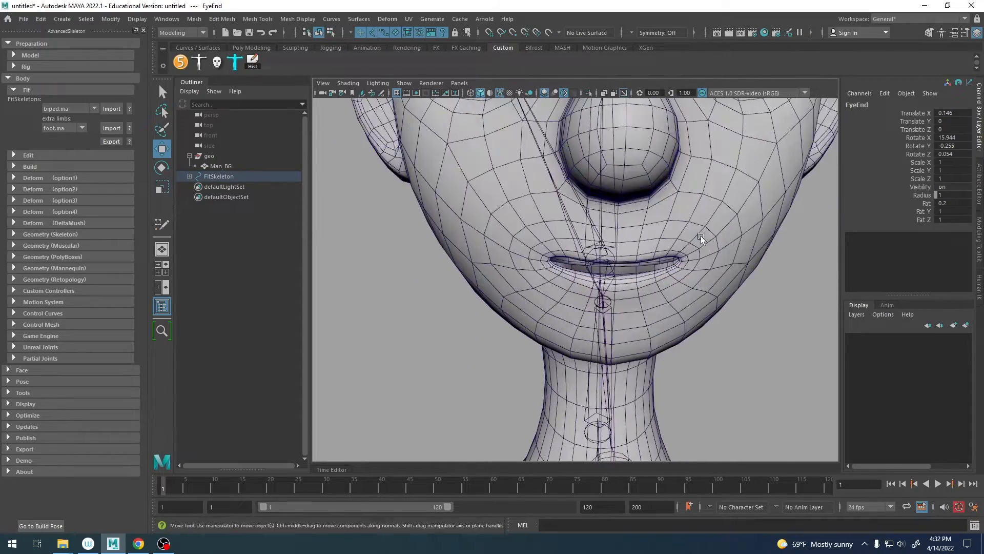
right_click_drag(700, 236, 564, 262, "alt")
left_click_drag(564, 263, 682, 264, "alt")
middle_click_drag(550, 301, 603, 335, "alt")
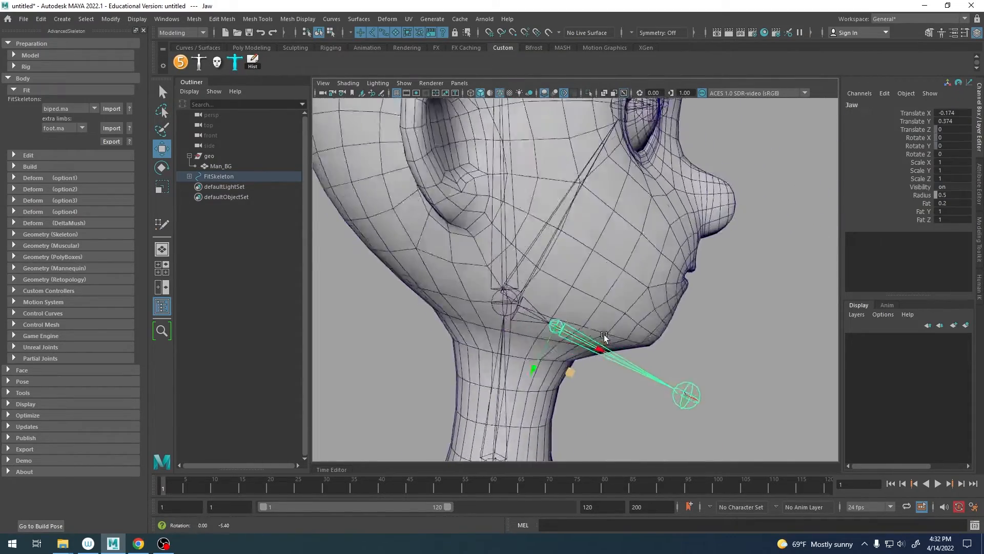
left_click_drag(604, 334, 601, 330, "alt")
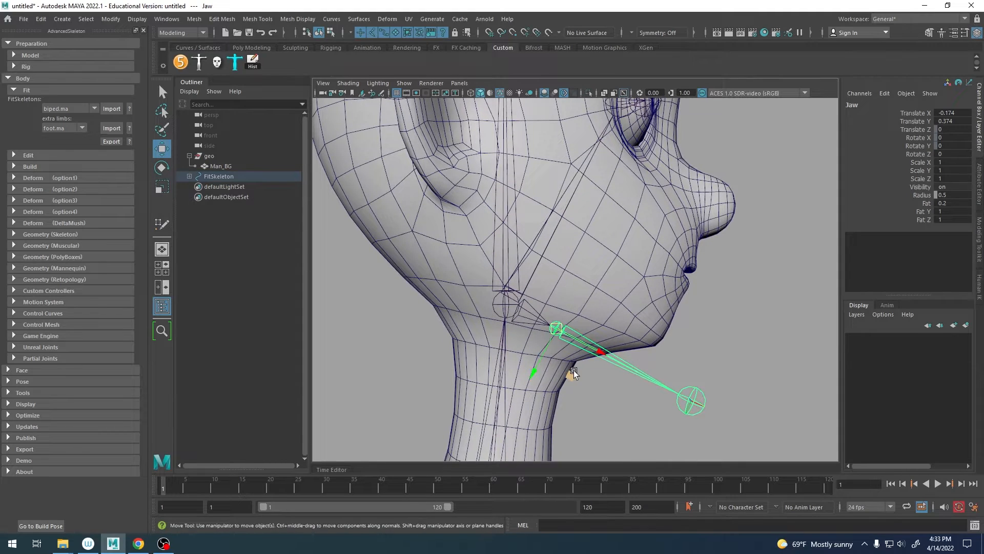
middle_click_drag(574, 370, 527, 229)
scroll(533, 232, "down", 3)
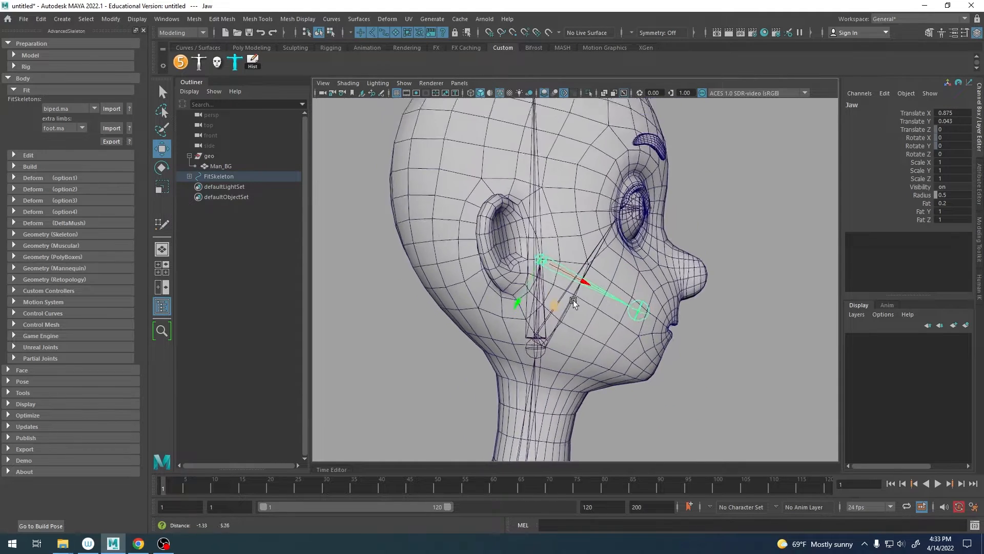
- In the side view, shift the Jaw joint to about 0.698 and 0.138 in Translate X and Y and rotate it about 14.961 in Z
key("space")
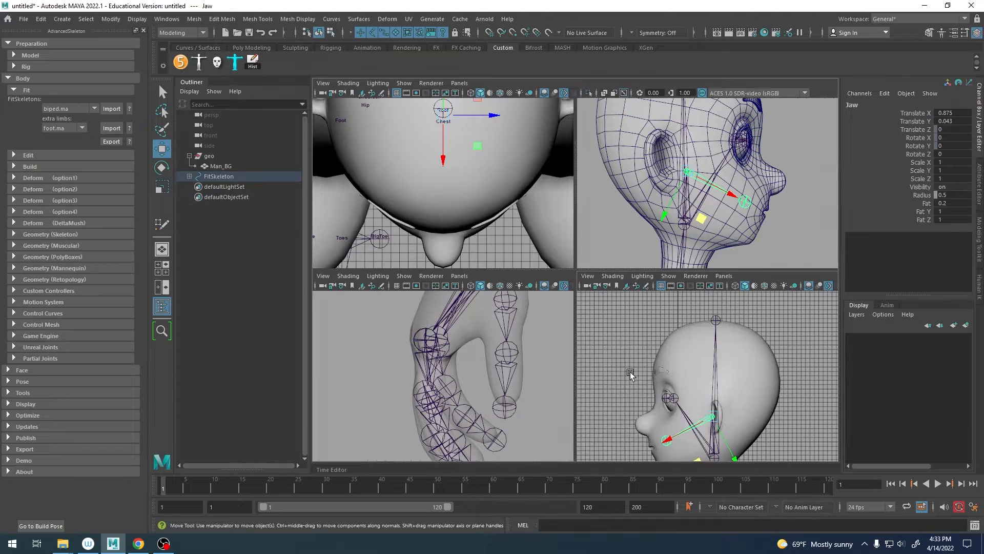
key("space")
scroll(530, 200, "up", 3)
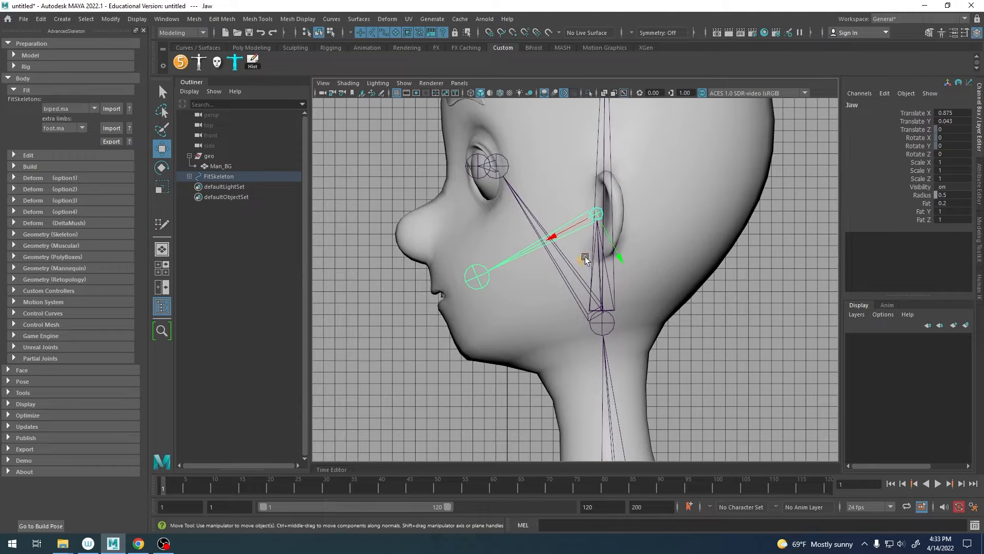
middle_click_drag(585, 256, 564, 282)
key("e")
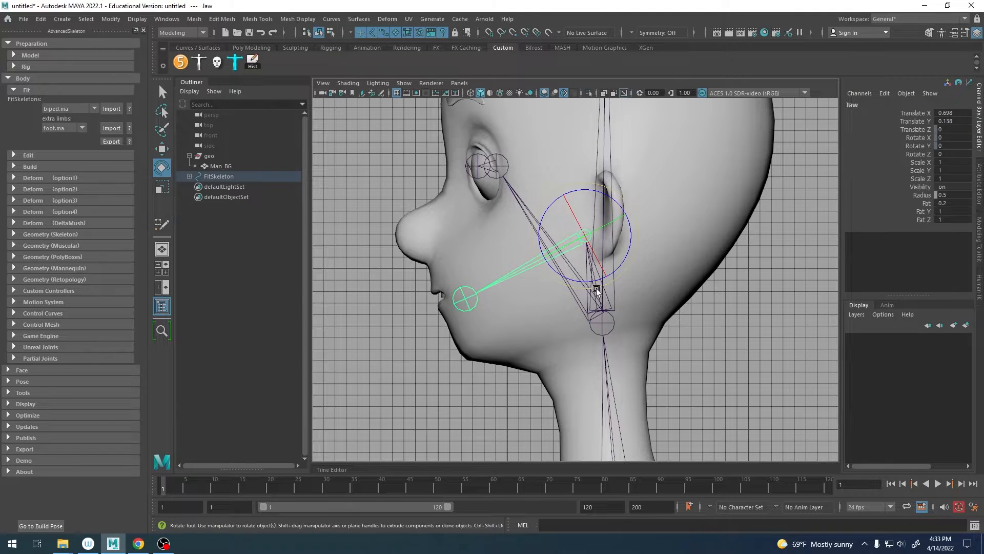
left_click_drag(597, 291, 613, 290)
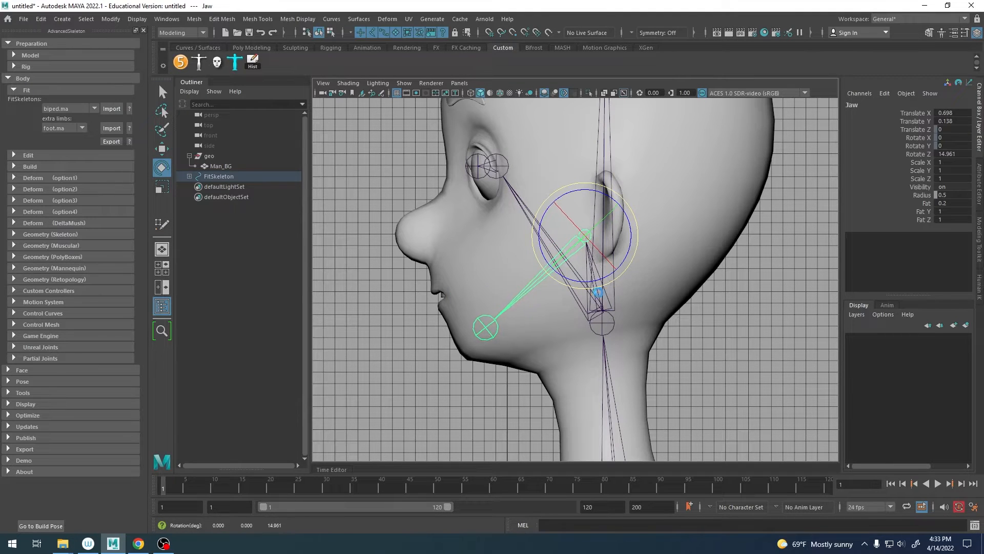
- Move the JawEnd joint out to the tip of the chin, at about 1.356 and -0.021 in Translate X and Y, and clear the selection
left_click(484, 328)
key("w")
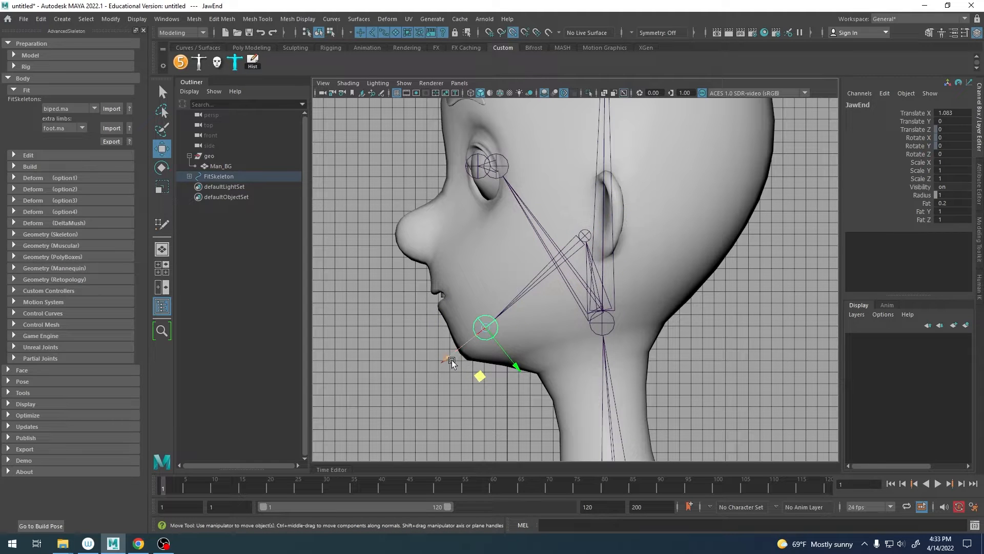
left_click_drag(447, 360, 418, 373)
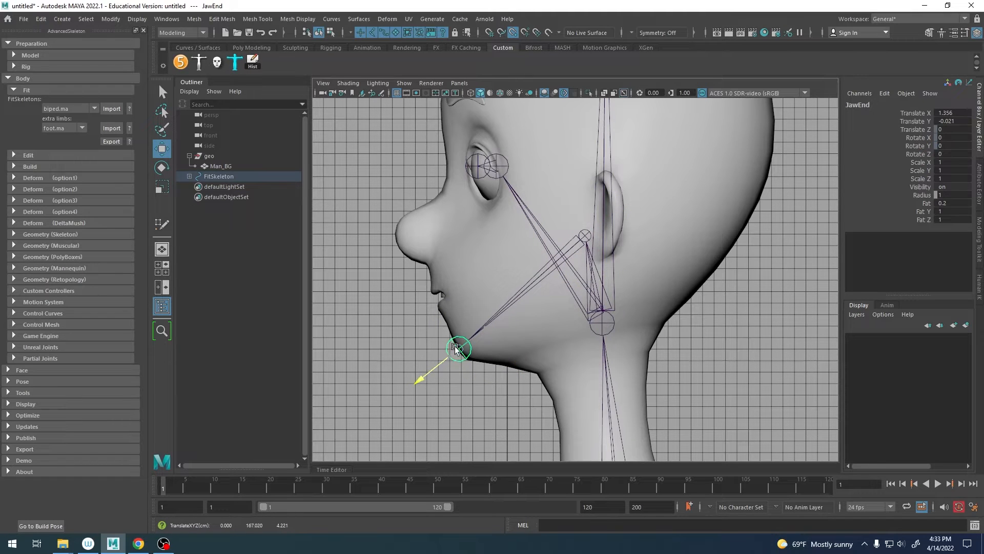
key("space")
key("space")
left_click_drag(697, 213, 569, 234, "alt")
scroll(595, 246, "down", 7)
left_click(632, 260)
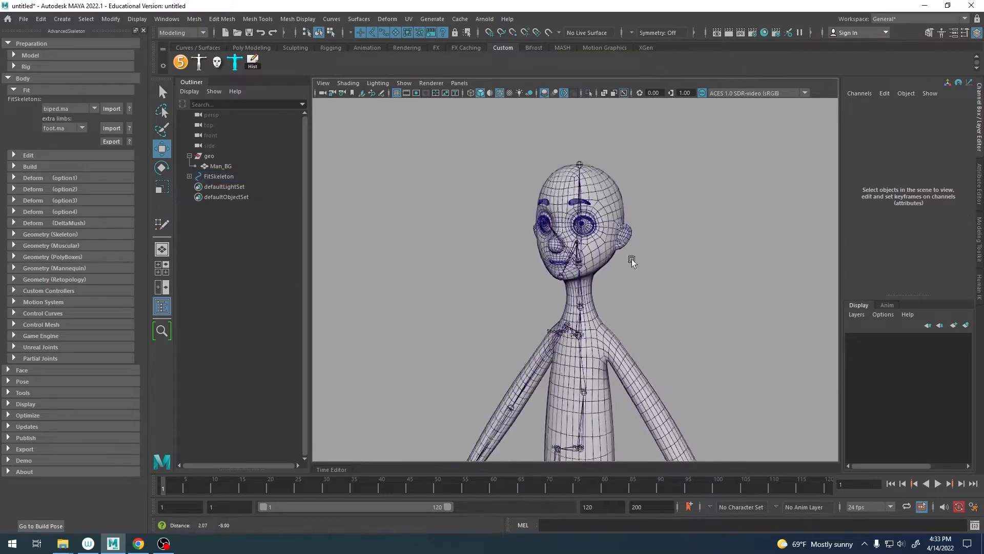
- Shift the Chest joint within the upper torso to about 1.883 and 0.324 in Translate X and Y without moving its child joints
middle_click_drag(674, 382, 674, 283, "alt")
scroll(675, 283, "up", 3)
left_click_drag(674, 283, 481, 175, "alt")
left_click(503, 183)
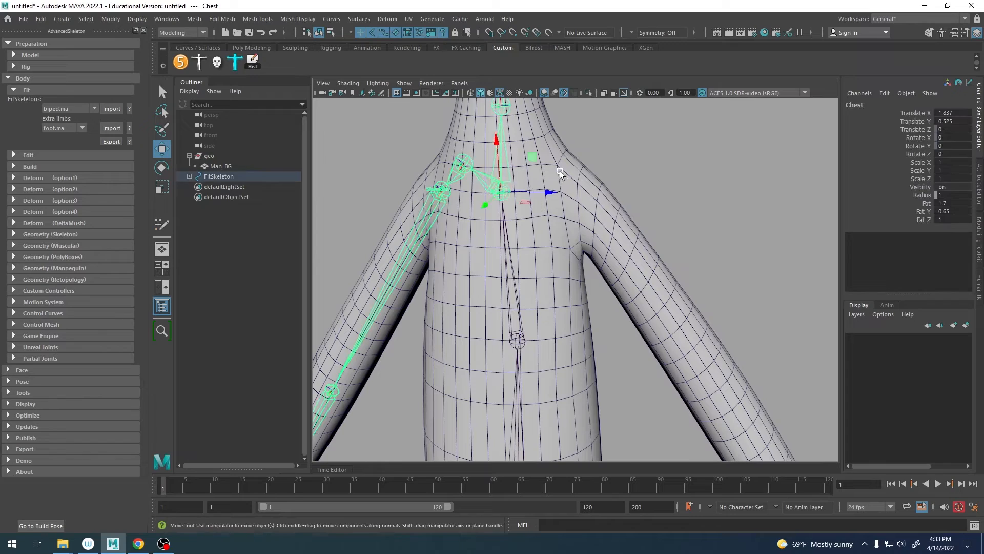
left_click_drag(560, 171, 488, 278, "alt")
middle_click_drag(488, 278, 500, 268)
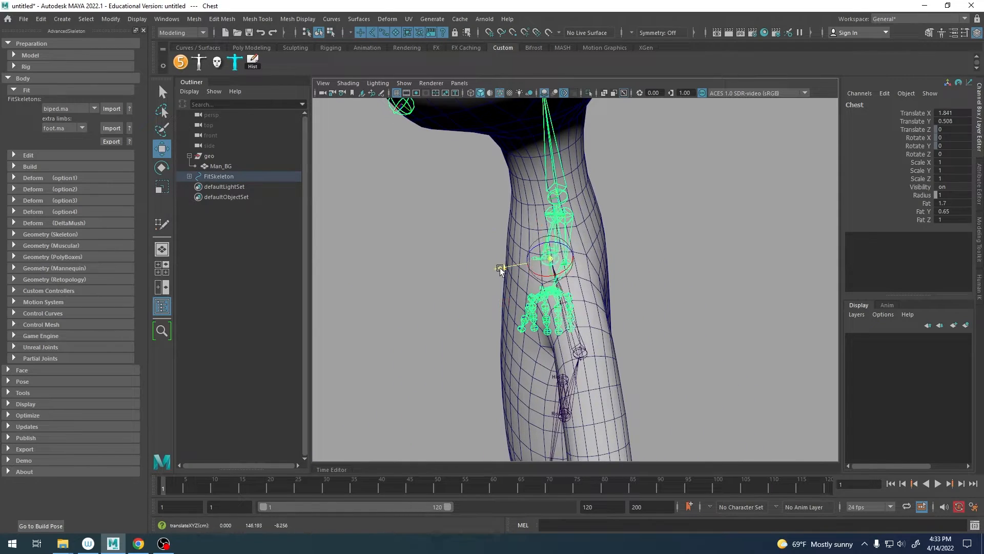
left_click_drag(510, 265, 617, 279, "alt")
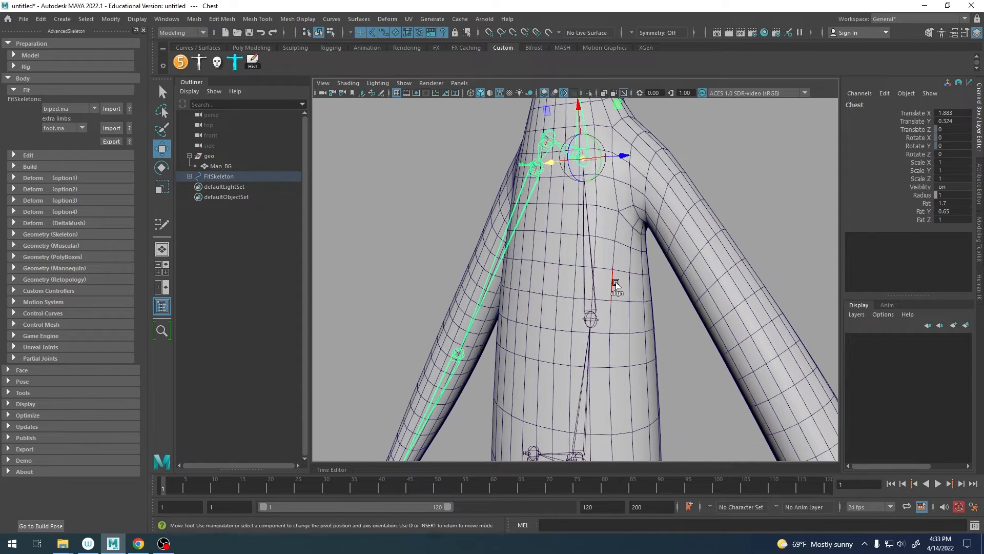
- Shift only the Spine1 joint forward in the side view, to about 1.75 and 0.123 in Translate X and Y
key("q")
left_click(590, 319)
left_click_drag(636, 313, 573, 321, "alt")
key("space")
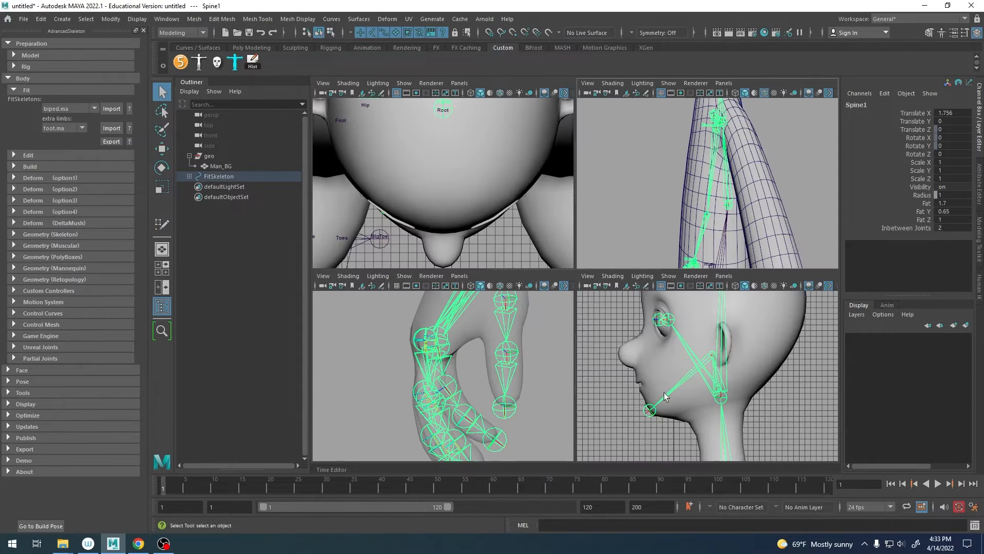
key("space")
right_click_drag(623, 151, 594, 307, "alt")
middle_click_drag(594, 309, 592, 351, "alt")
key("w")
key("d")
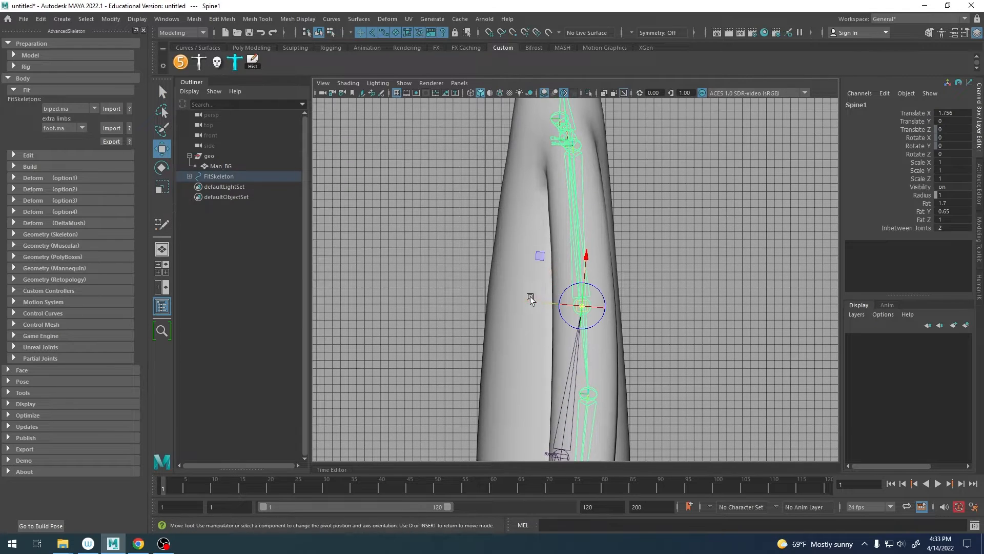
middle_click_drag(531, 300, 523, 302)
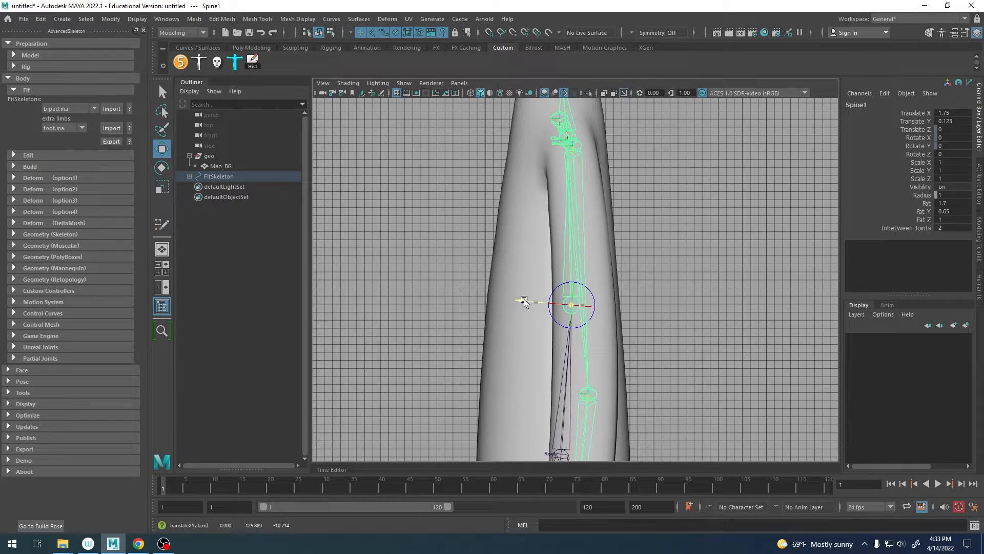
key("space")
key("space")
left_click_drag(607, 269, 690, 274, "alt")
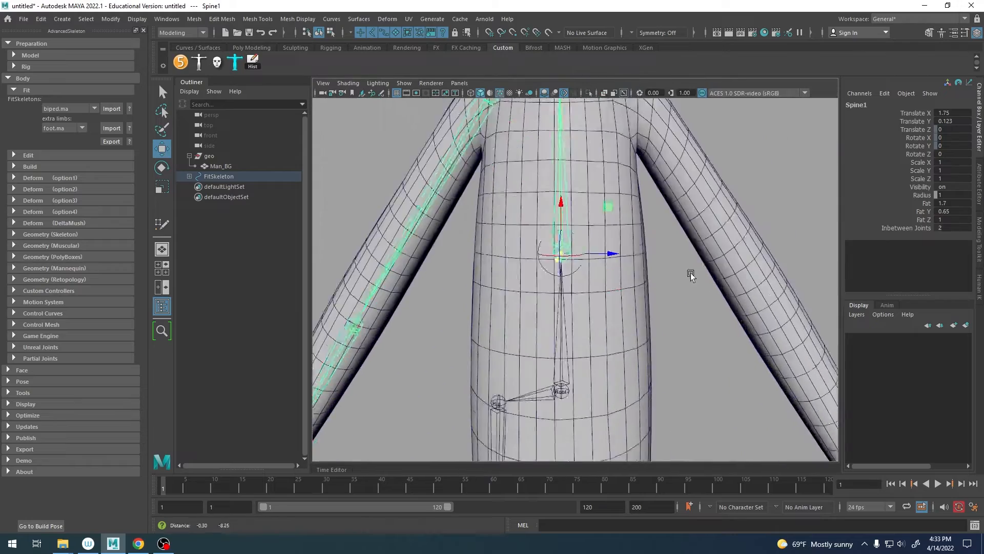
- Lower the Root joint alone to the pelvis just above the crotch and centre it in depth, at about -0.944 in Translate Z
right_click_drag(690, 275, 504, 232, "alt")
left_click_drag(504, 232, 545, 224, "alt")
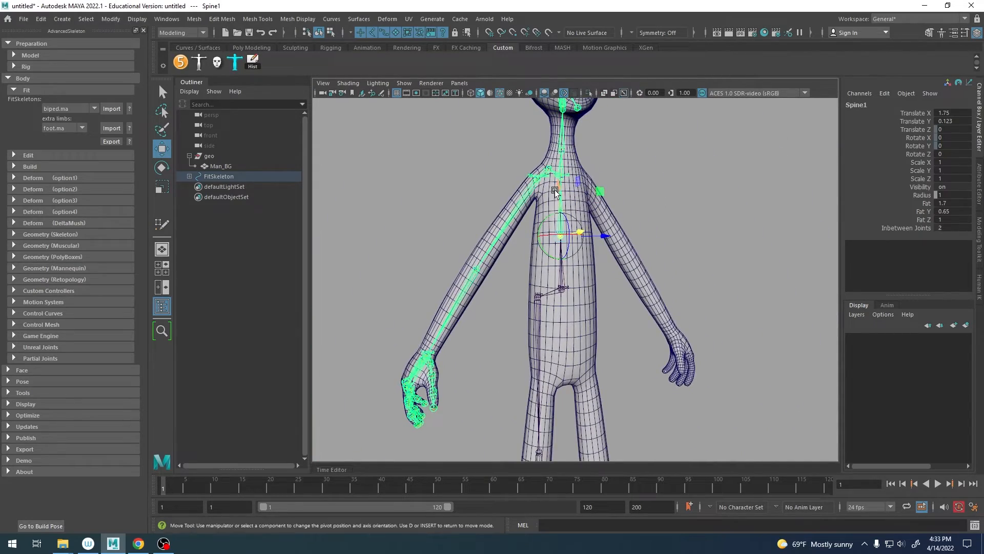
right_click_drag(557, 197, 601, 247, "alt")
left_click(571, 251)
middle_click_drag(607, 268, 608, 236, "alt")
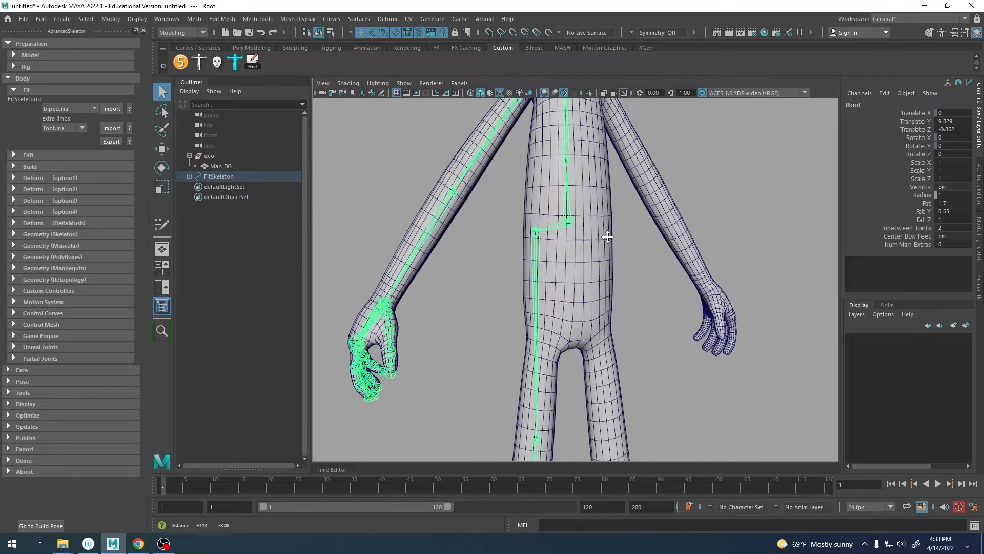
left_click_drag(608, 236, 600, 236, "alt")
key("w")
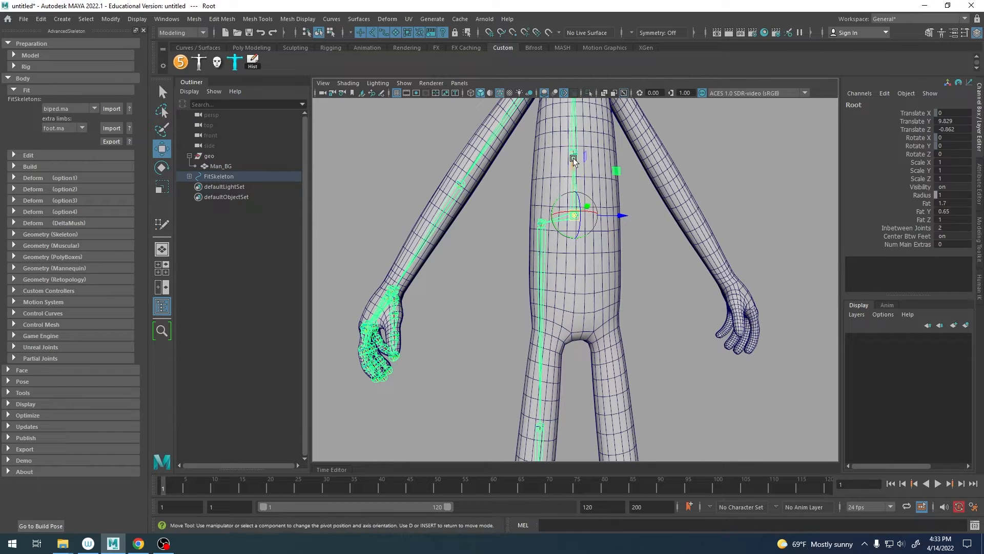
middle_click_drag(573, 160, 574, 208)
left_click_drag(571, 248, 572, 252)
mouse_move(571, 251)
left_mouse_down("alt")
mouse_move(598, 273)
mouse_move(651, 275)
mouse_move(584, 253)
left_mouse_up("alt")
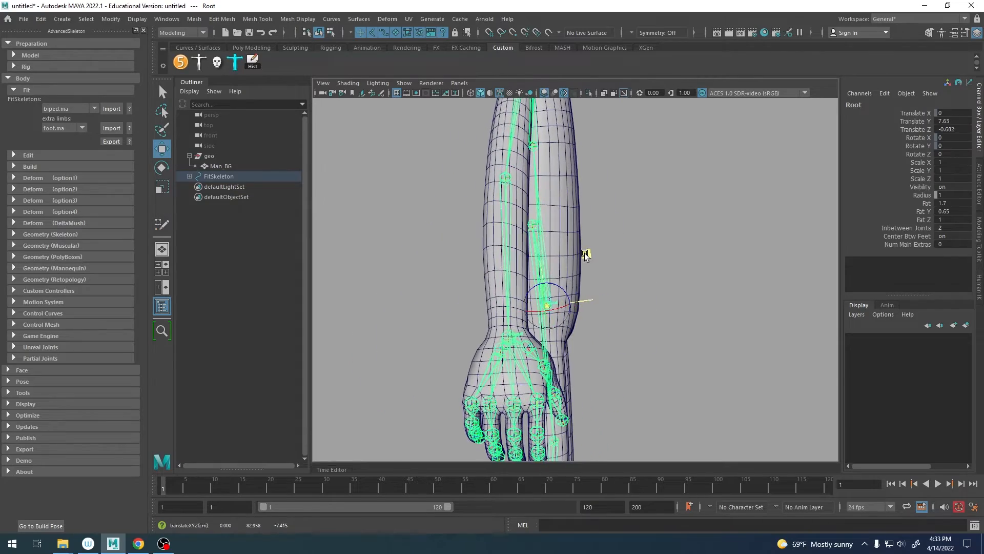
left_click_drag(518, 262, 638, 259, "alt")
left_click_drag(570, 256, 611, 224)
- Move the Hip joint alone down to the top of the leg, at about -0.837, 0.138 and -0.682 in Translate X, Y and Z
key("q")
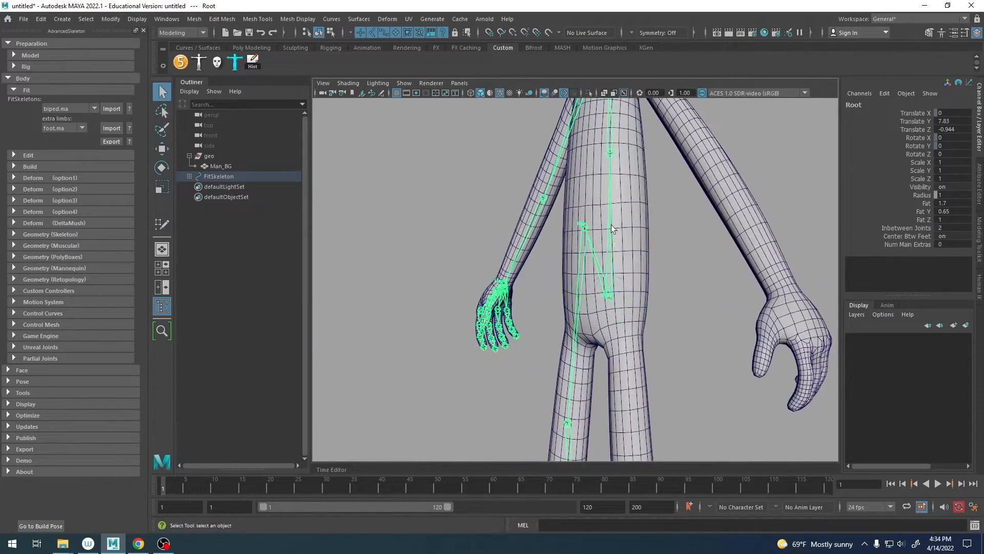
left_click(583, 225)
key("w")
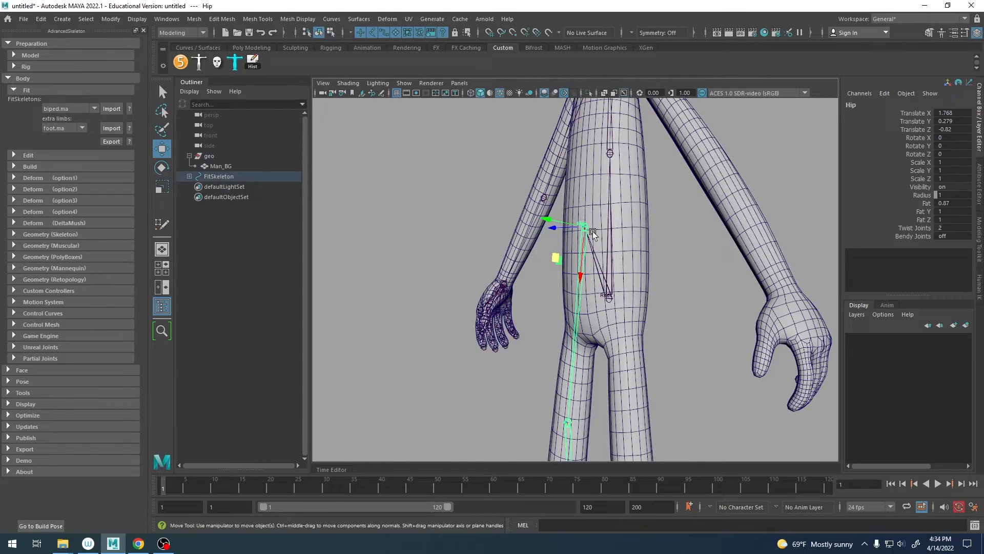
left_click_drag(613, 250, 660, 260, "alt")
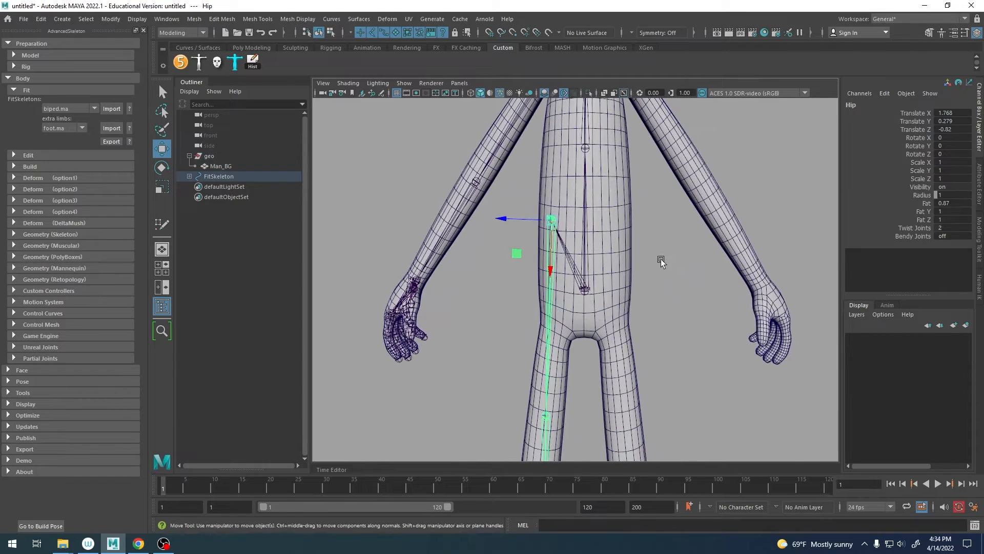
key("h")
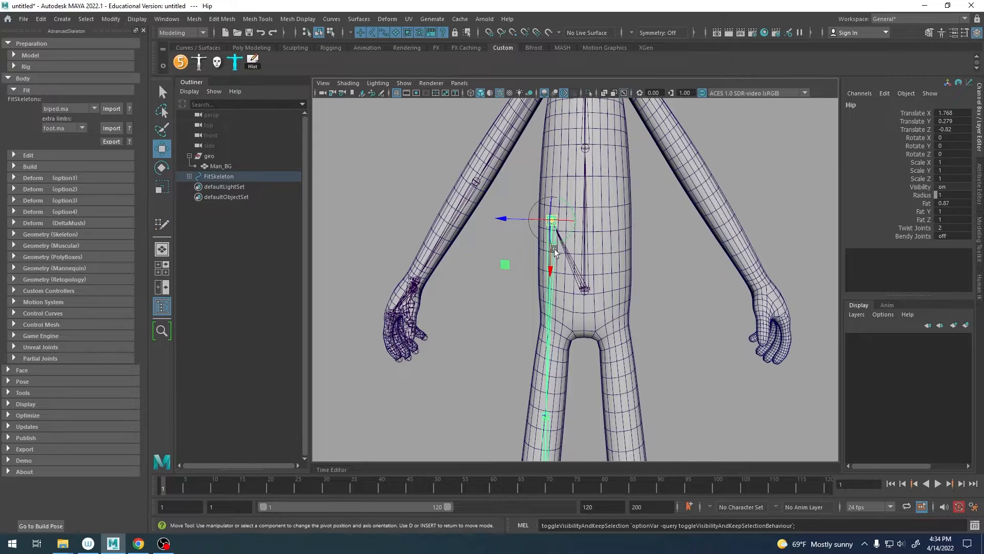
left_click_drag(555, 250, 555, 357)
scroll(635, 254, "up", 4)
middle_click_drag(552, 358, 564, 265, "alt")
left_click_drag(478, 312, 635, 300)
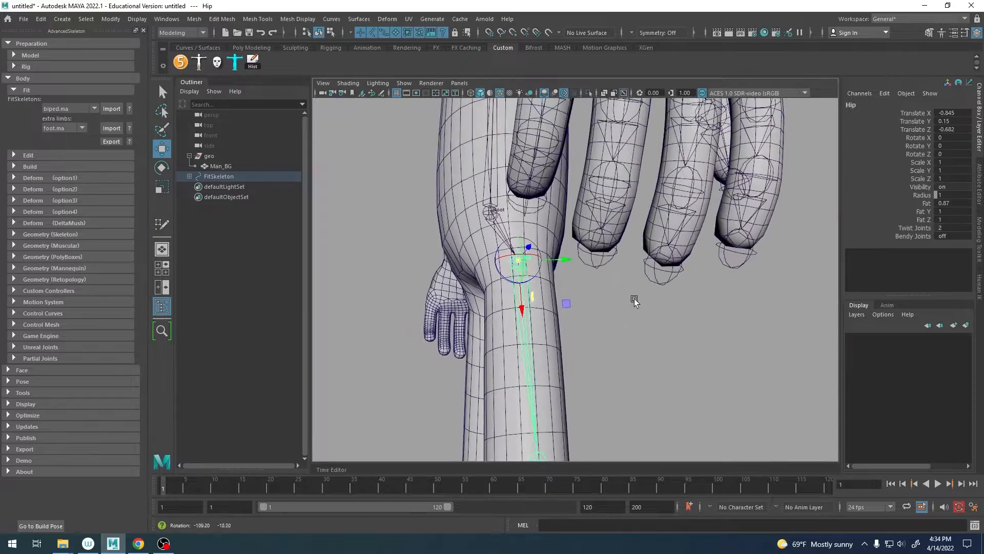
left_click_drag(565, 306, 802, 336, "alt")
middle_click_drag(606, 321, 617, 173, "alt")
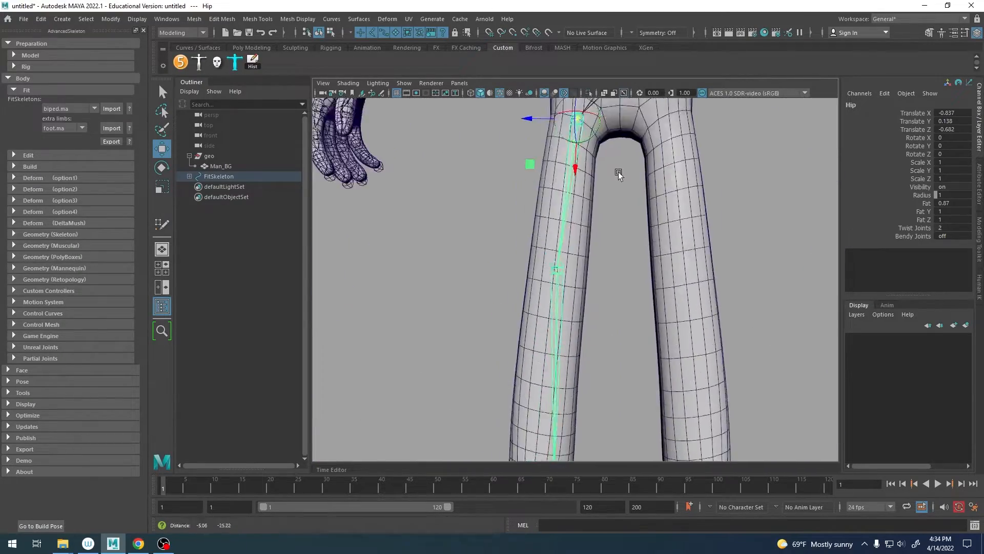
- Select the Knee joint and examine its placement inside the leg in the perspective and side views
middle_click_drag(591, 390, 610, 274, "alt")
key("Down")
left_click_drag(549, 246, 669, 258, "alt")
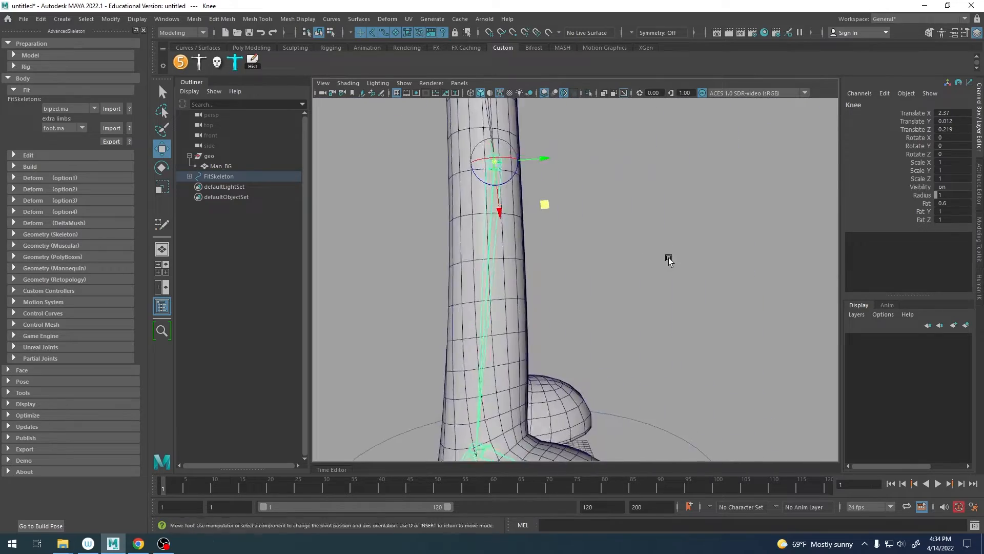
right_click_drag(668, 258, 536, 256, "alt")
left_click_drag(536, 256, 577, 282, "alt")
key("space")
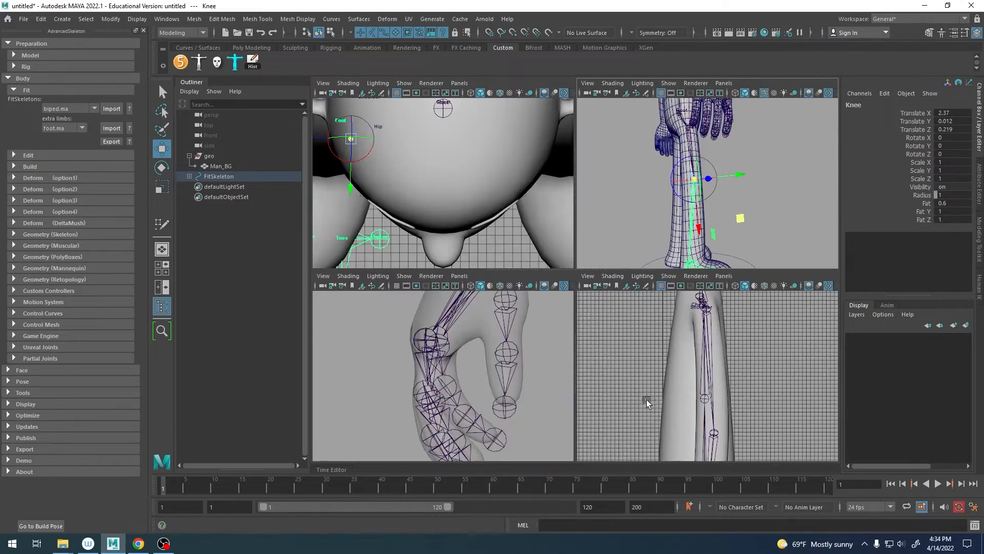
key("space")
right_click_drag(644, 390, 546, 376, "alt")
middle_click_drag(546, 375, 630, 230, "alt")
right_click_drag(631, 231, 699, 303, "alt")
mouse_move(699, 302)
middle_mouse_down("alt")
mouse_move(699, 191)
mouse_move(692, 285)
middle_mouse_up("alt")
right_click_drag(692, 284, 613, 301, "alt")
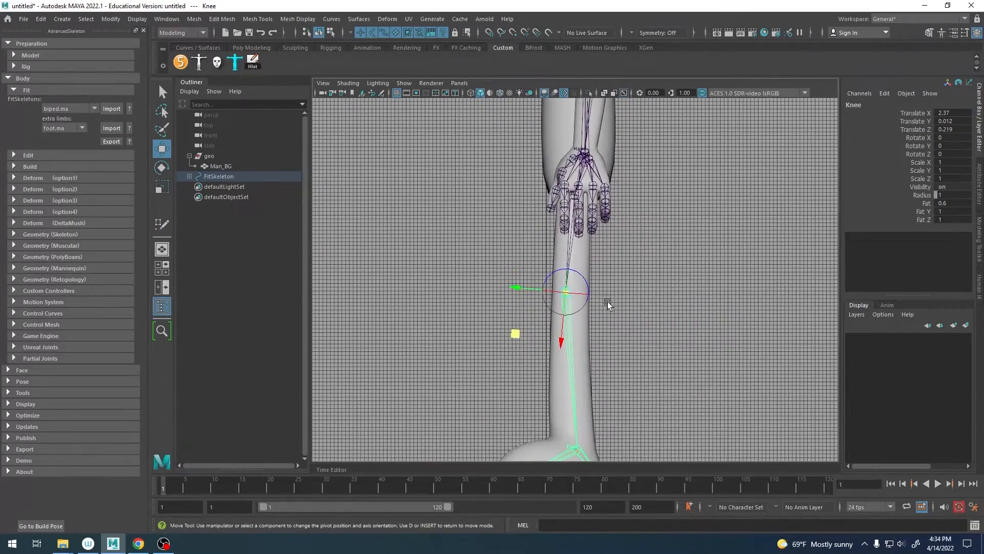
middle_click_drag(607, 303, 581, 246, "alt")
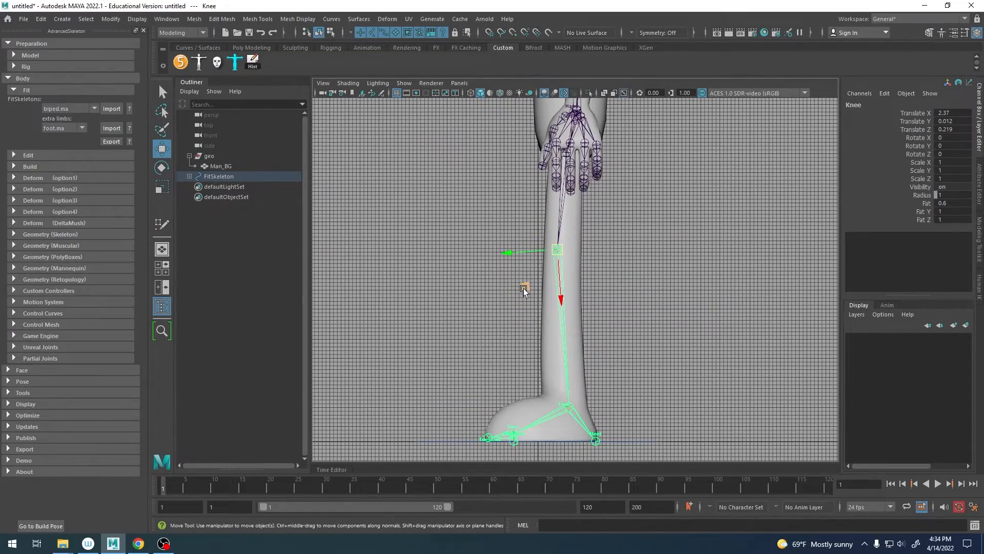
left_click_drag(524, 288, 551, 308)
key("ctrl+z")
key("d")
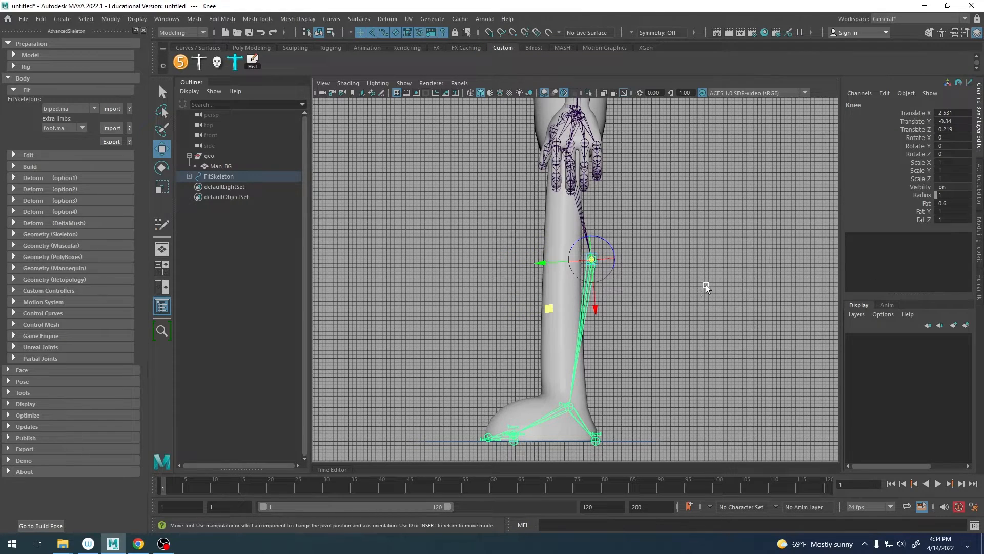
key("ctrl+z")
key("ctrl+z")
key("ctrl+z")
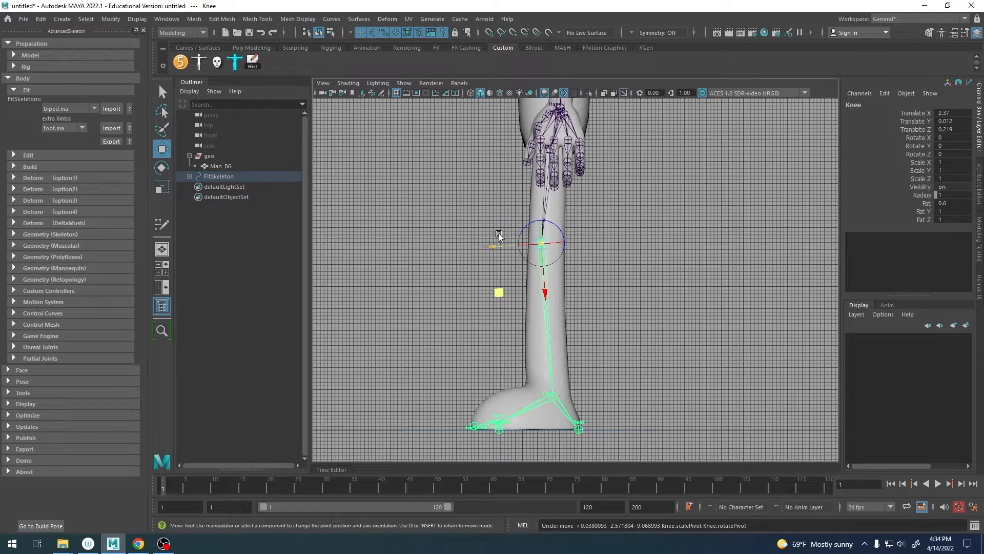
- Move the Knee joint alone slightly down the leg in the side view, to about 2.678 and -0.002 in Translate X and Y
left_click_drag(500, 292, 501, 292)
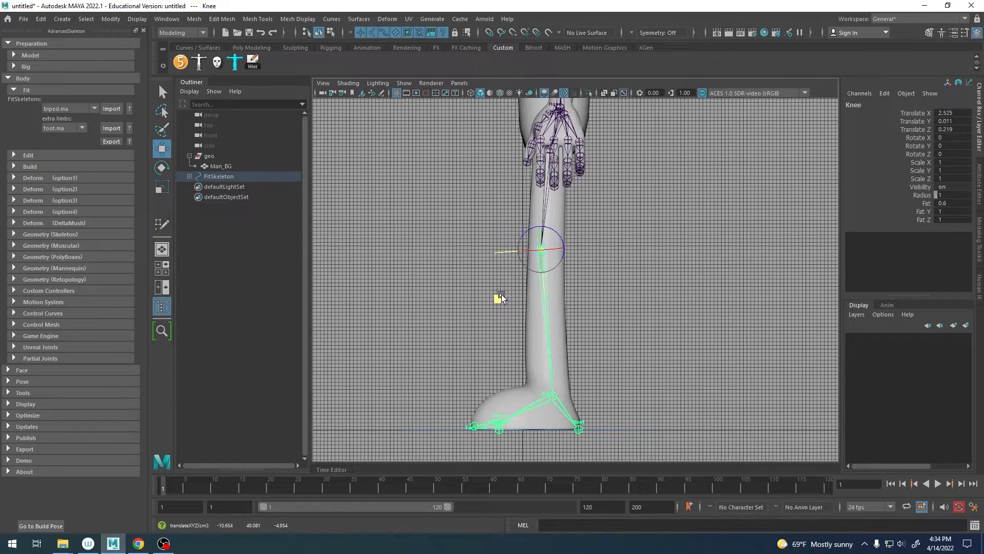
scroll(572, 429, "up", 5)
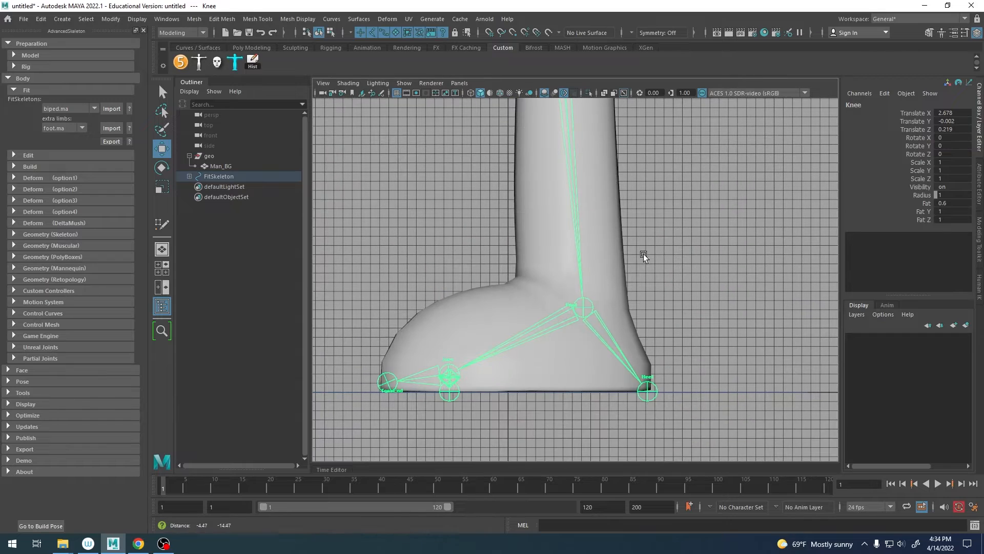
- Move the Ankle joint alone slightly up and forward in the side view, to about 3.364 and 0.088 in Translate X and Y
left_click(584, 312)
key("e")
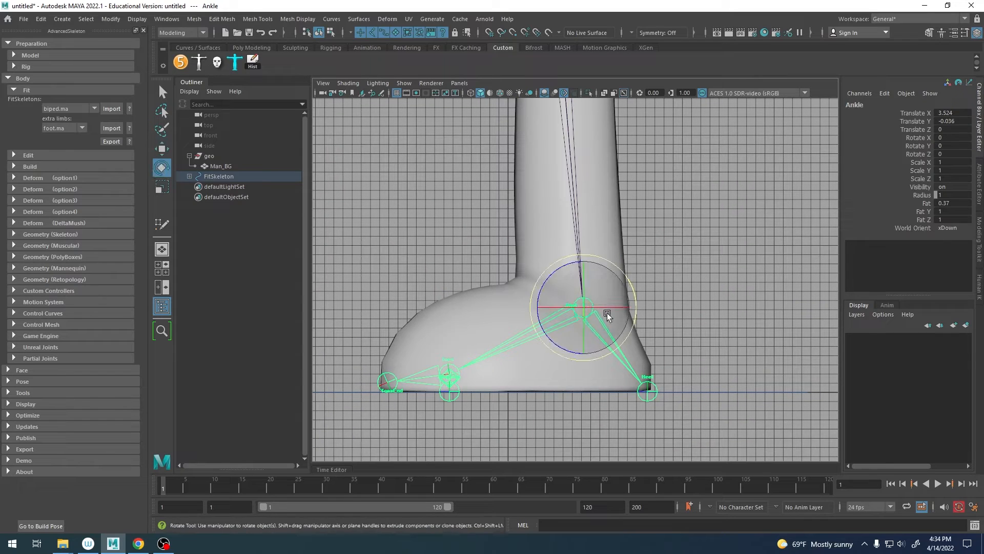
scroll(609, 314, "down", 1)
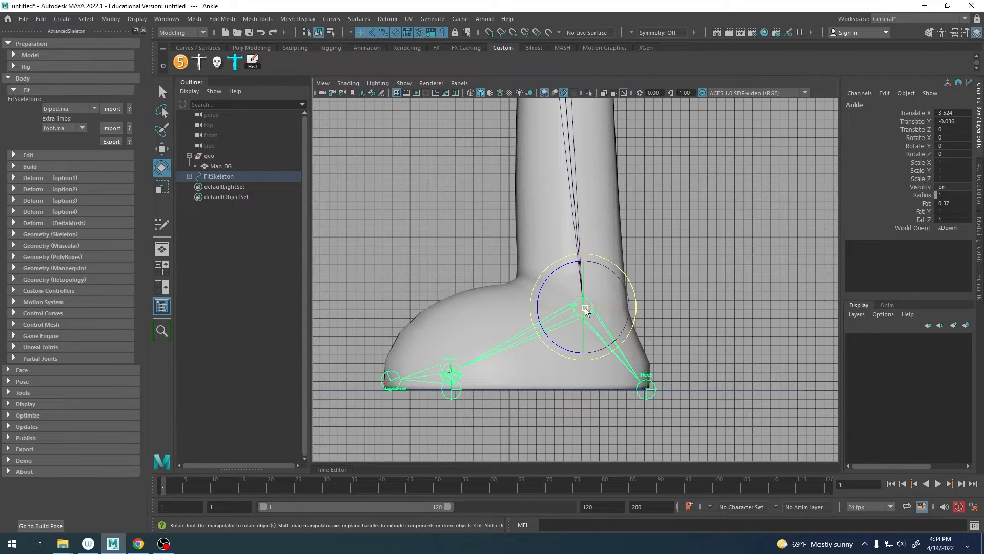
middle_click_drag(601, 310, 603, 325, "alt")
key("w")
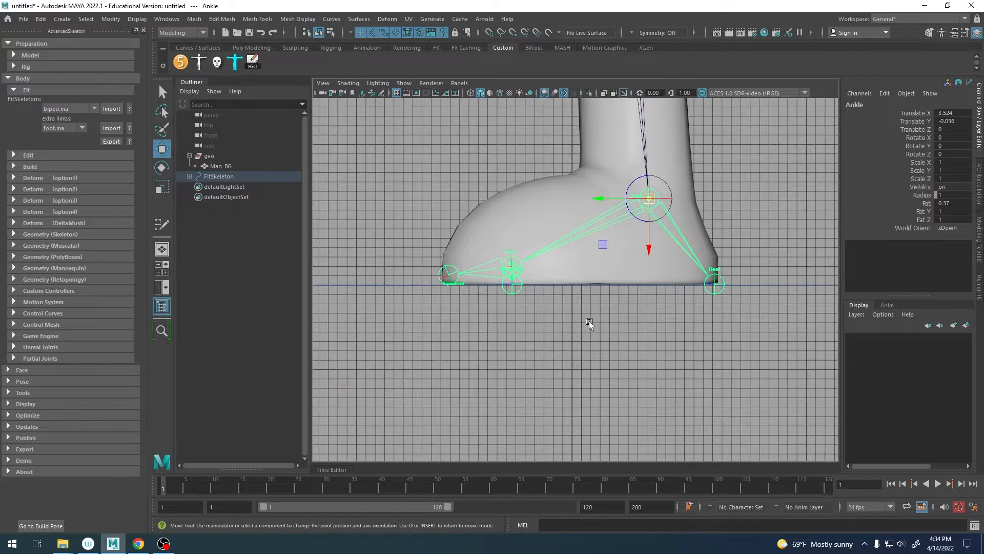
middle_click_drag(629, 267, 602, 358, "alt")
middle_click_drag(558, 383, 544, 367)
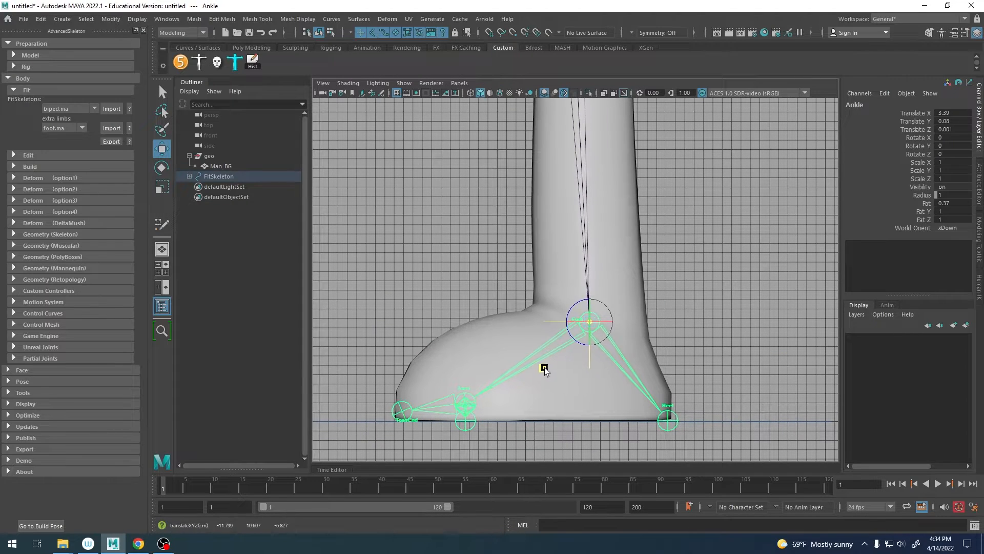
key("e")
scroll(709, 347, "down", 1)
- Move the Toes joint alone up and back inside the foot, to about 0.479 and 0.903 in Translate X and Y
right_click_drag(709, 347, 681, 346, "alt")
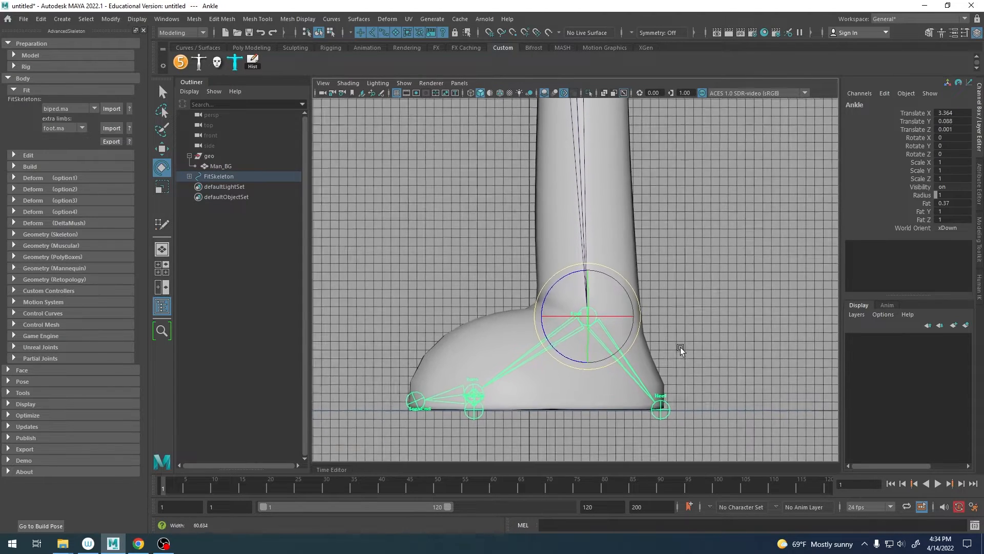
middle_click_drag(693, 323, 663, 264, "alt")
right_click_drag(631, 344, 682, 383, "alt")
middle_click_drag(682, 383, 733, 336, "alt")
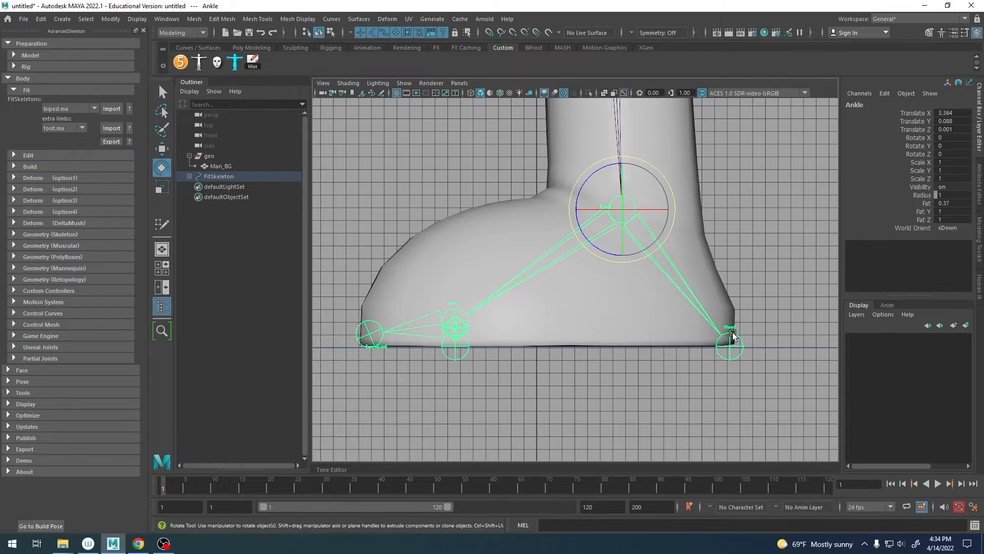
left_click(455, 316)
middle_click_drag(491, 288, 531, 321, "alt")
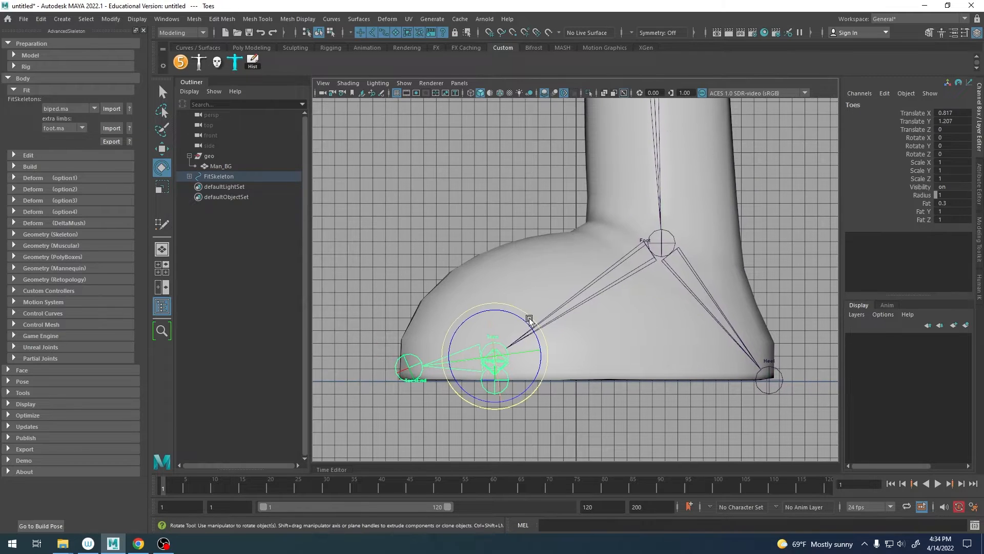
key("d")
middle_click_drag(445, 319, 488, 270)
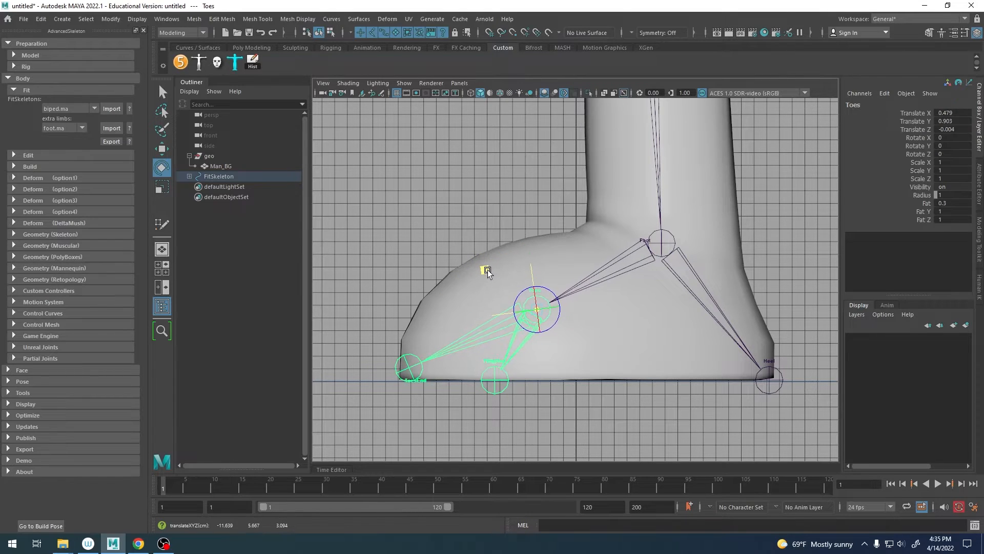
scroll(600, 344, "down", 2)
scroll(647, 344, "down", 2)
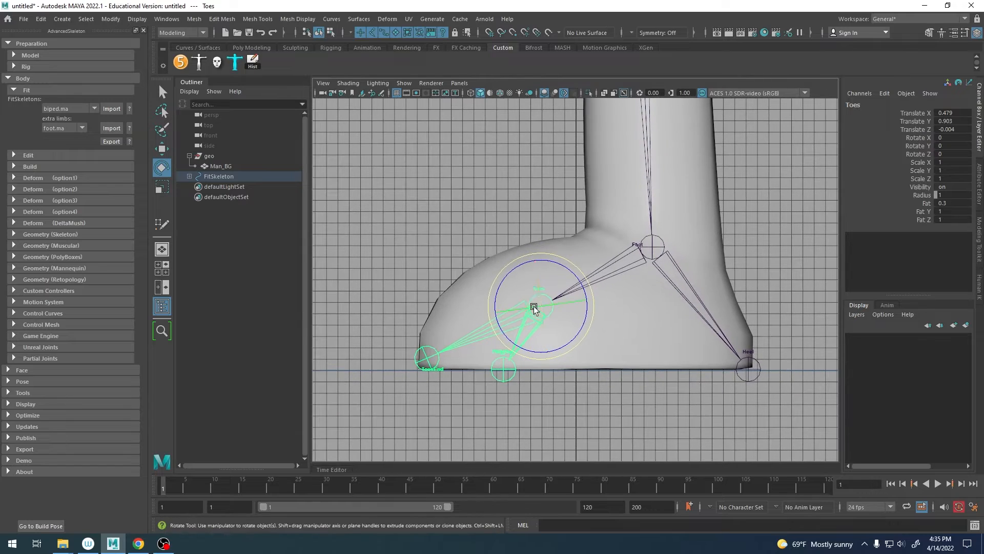
key("w")
left_click_drag(534, 328, 543, 340, "alt")
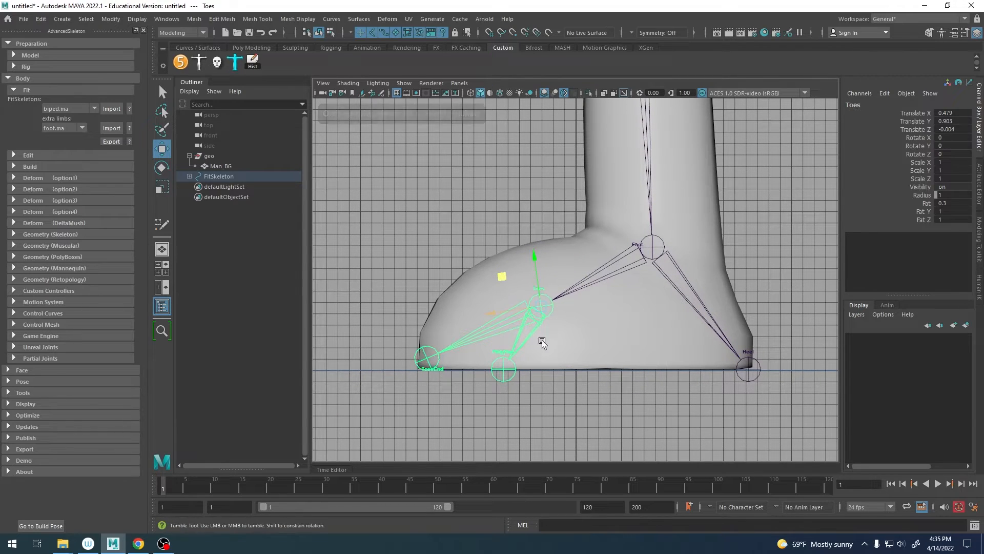
- Select the inner and outer foot side joints and examine the foot skeleton from several angles in the perspective view
left_click_drag(518, 388, 489, 373)
key("space")
key("space")
key("f")
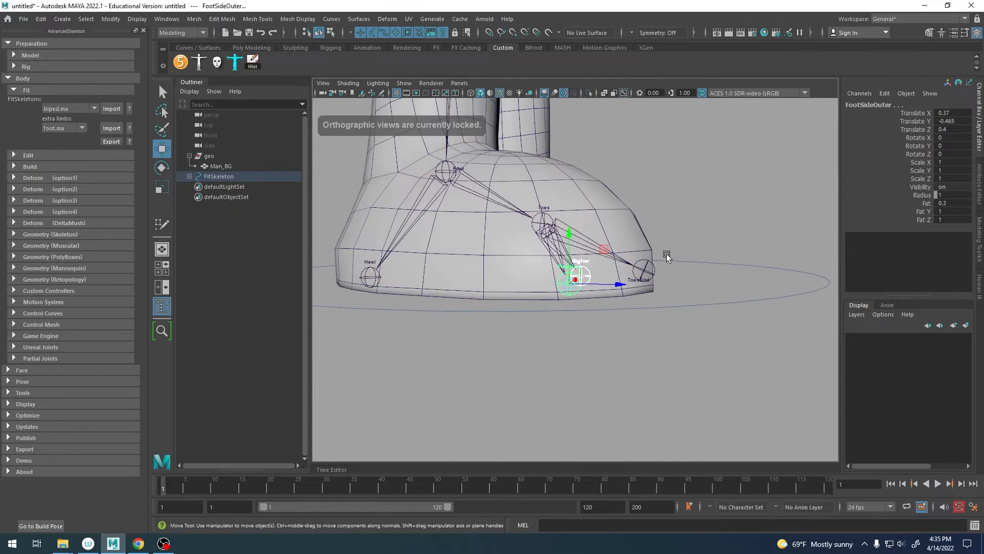
left_click_drag(666, 255, 508, 319, "alt")
middle_click_drag(590, 280, 549, 303, "alt")
left_click_drag(549, 303, 572, 289, "alt")
middle_click_drag(593, 289, 587, 329, "alt")
left_click_drag(587, 329, 594, 267, "alt")
right_click_drag(594, 268, 543, 262, "alt")
left_click_drag(542, 262, 667, 281, "alt")
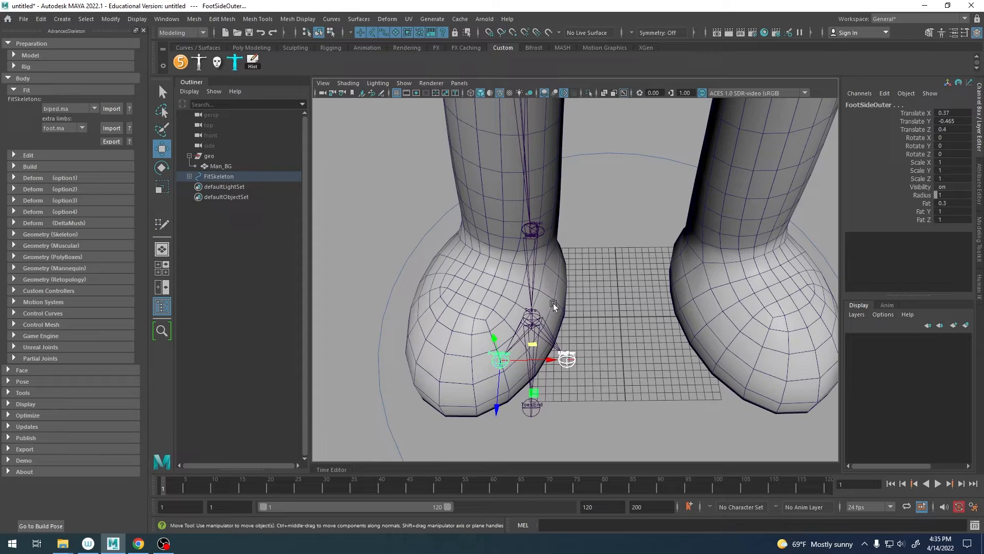
left_click_drag(541, 362, 551, 274, "alt")
- Select a matching sole face on each foot of the Man_BG mesh and examine the midpoint between the feet
right_click_drag(489, 278, 489, 294)
left_click(476, 288)
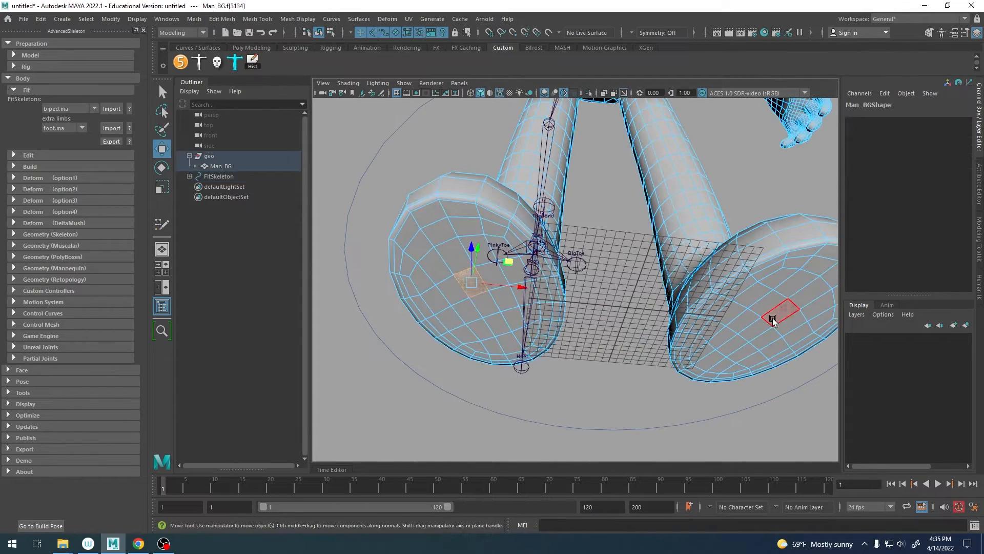
left_click_drag(779, 318, 751, 377, "alt")
right_click_drag(693, 377, 585, 356, "alt")
middle_click_drag(585, 356, 602, 294, "alt")
right_click_drag(602, 295, 653, 328, "alt")
middle_click_drag(652, 328, 653, 290, "alt")
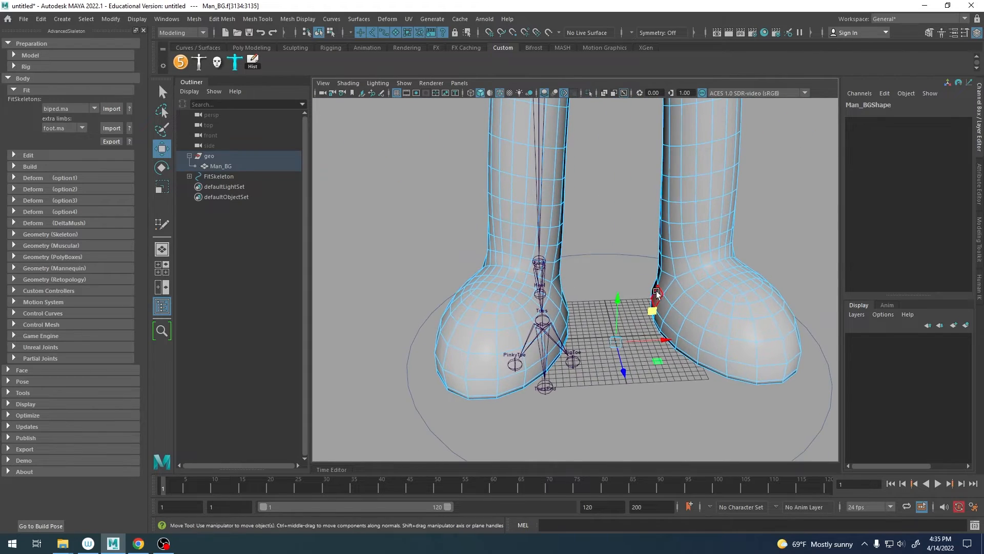
- Centre the Ankle joint inside the lower leg and turn the foot outward, to about 27.927 in Rotate X
left_click(544, 284)
key("q")
left_click(540, 263)
key("e")
left_click_drag(519, 287, 597, 294, "alt")
key("w")
left_click_drag(523, 257, 514, 259)
key("e")
left_click_drag(540, 295, 643, 319, "alt")
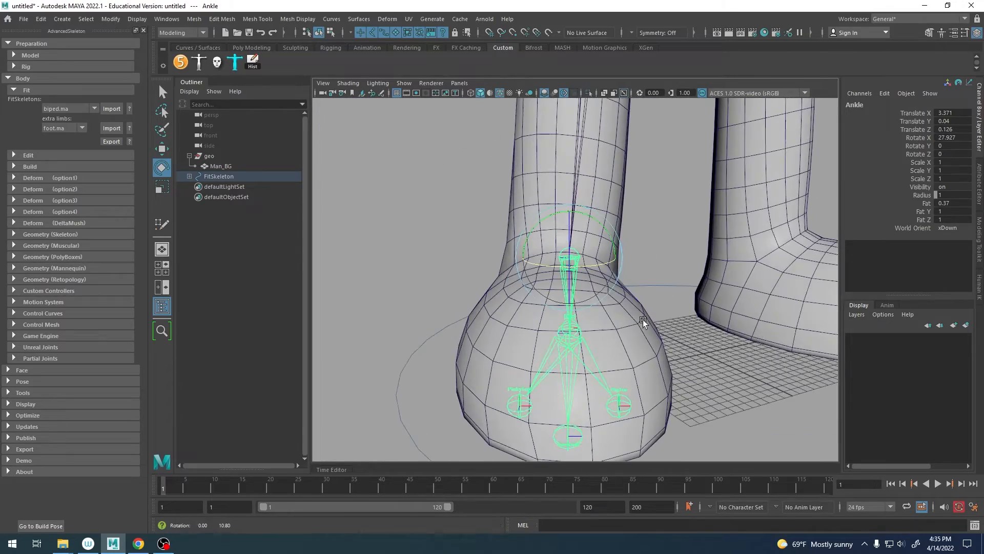
key("w")
left_click_drag(520, 260, 611, 288)
scroll(521, 263, "down", 5)
scroll(483, 304, "up", 6)
- Move the FootSideOuter joint to the foot's outer edge, at about 0.141, -0.487 and 0.924 in Translate X, Y and Z
left_click_drag(483, 304, 518, 319, "alt")
left_click(529, 315)
left_click_drag(526, 355, 554, 330, "alt")
left_click(557, 365)
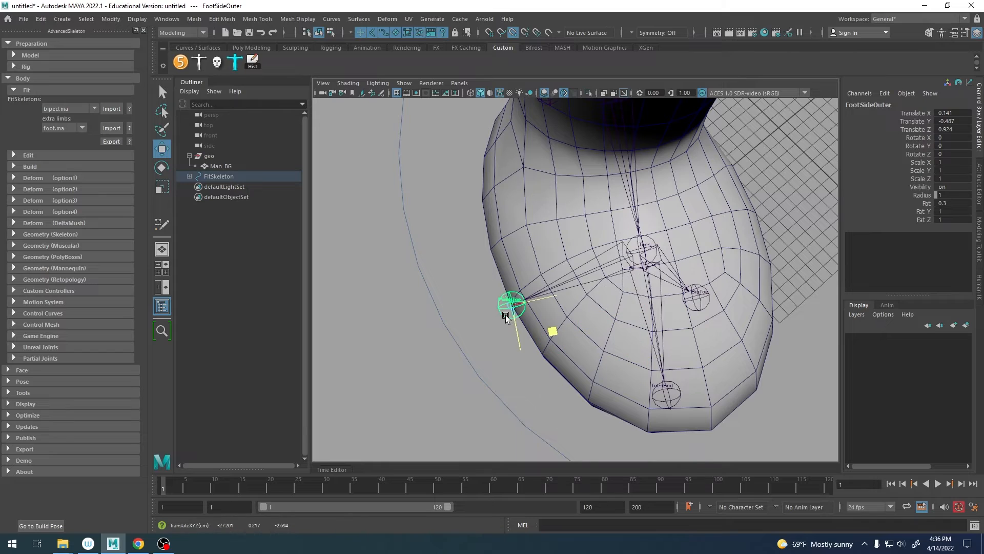
- Move the FootSideInner joint to the foot's inner edge, at about -0.064, -0.527 and -0.856 in Translate X, Y and Z
middle_click_drag(724, 326, 693, 326, "alt")
left_click_drag(693, 326, 625, 334, "alt")
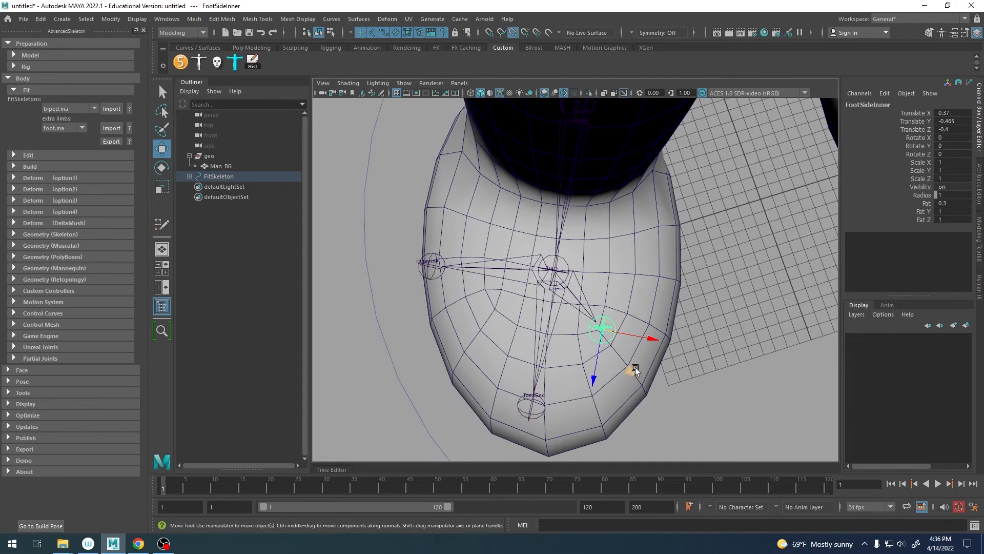
left_click_drag(635, 368, 708, 300)
- Move the ToesEnd joint forward to the tip of the shoe and check the foot joints from the front
middle_click_drag(596, 371, 616, 250, "alt")
left_click(551, 296)
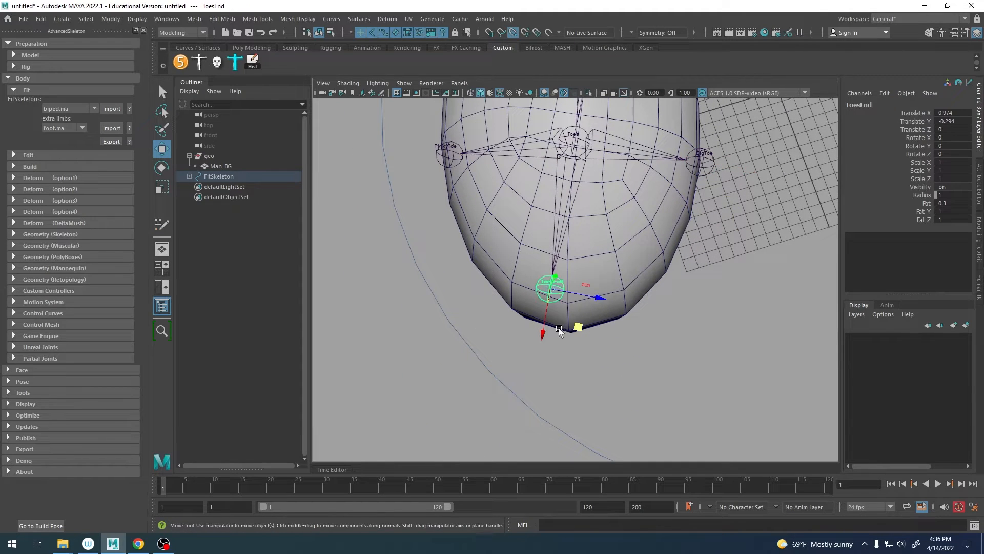
middle_click_drag(559, 330, 582, 388)
left_click_drag(573, 394, 663, 328, "alt")
left_click_drag(738, 323, 458, 324, "alt")
left_click_drag(830, 310, 771, 310, "alt")
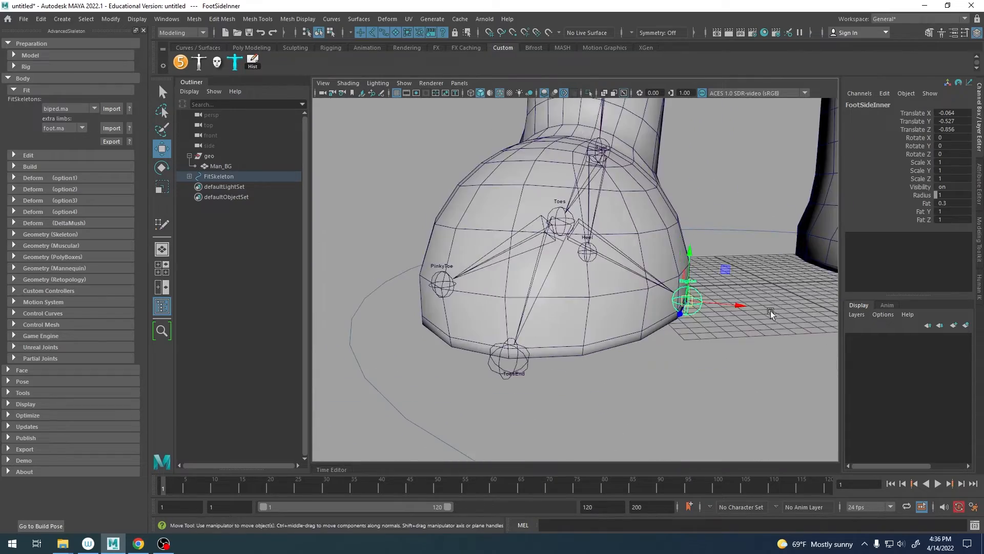
- Turn off the wireframe overlay on the shaded mesh and view the fitted skeleton over the whole character
right_click_drag(771, 311, 512, 328, "alt")
middle_click_drag(615, 218, 612, 350, "alt")
right_click_drag(612, 349, 704, 319, "alt")
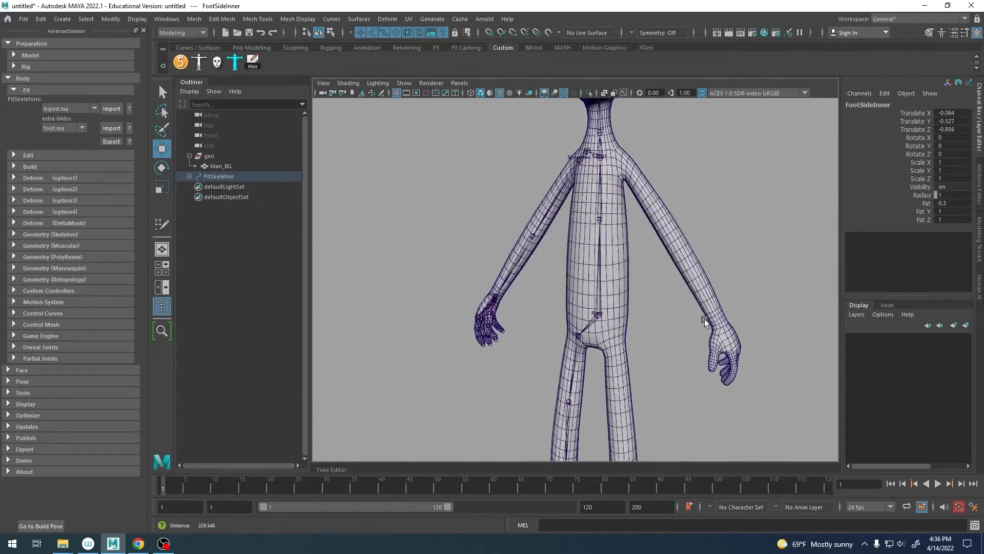
middle_click_drag(681, 211, 648, 237, "alt")
right_click_drag(648, 236, 596, 212, "alt")
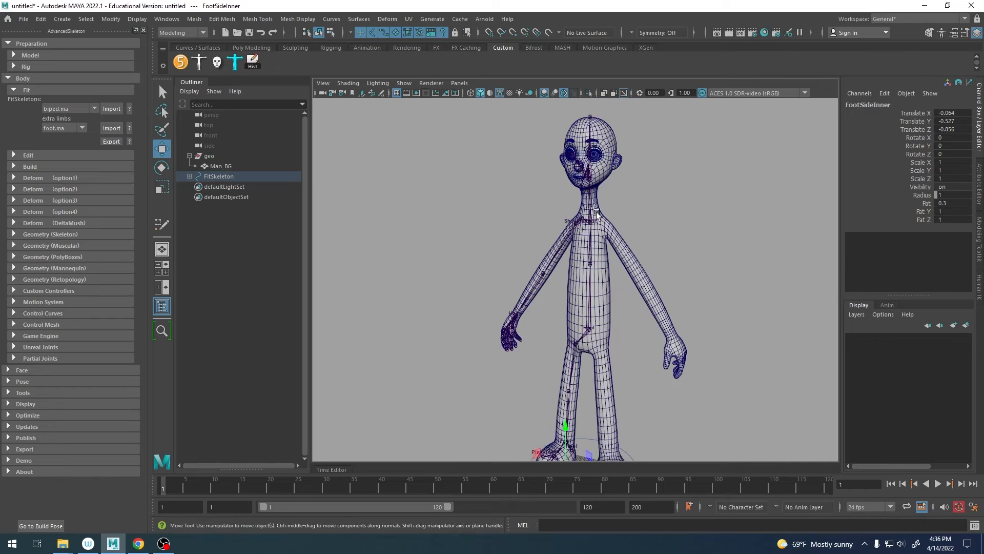
left_click(499, 94)
mouse_move(555, 254)
left_mouse_down("alt")
mouse_move(636, 252)
mouse_move(566, 252)
left_mouse_up("alt")
right_click_drag(605, 253, 716, 251, "alt")
middle_click_drag(717, 251, 717, 359, "alt")
right_click_drag(716, 359, 604, 317, "alt")
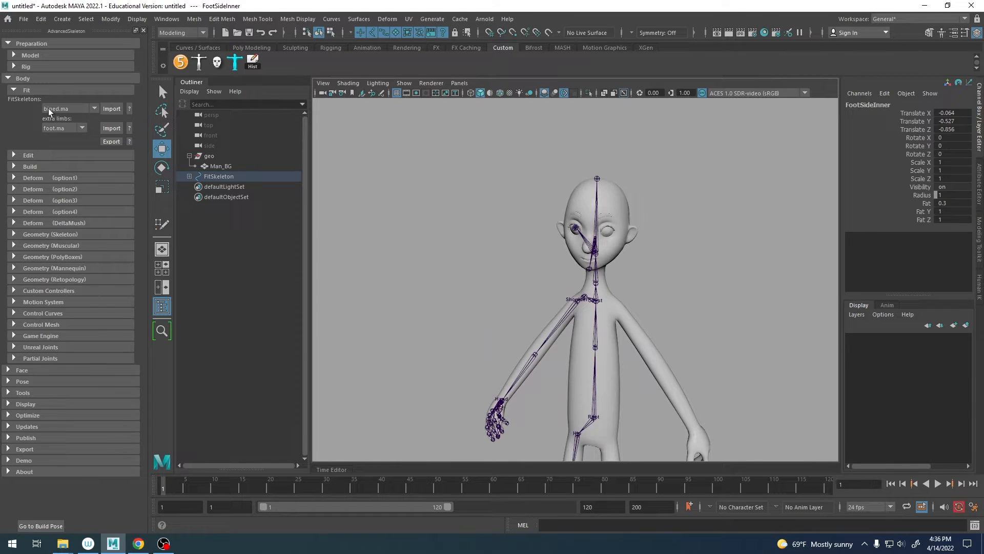
- Export the fit skeleton to the fitSkeletonsLimbs folder under the file name bg_man
left_click(110, 141)
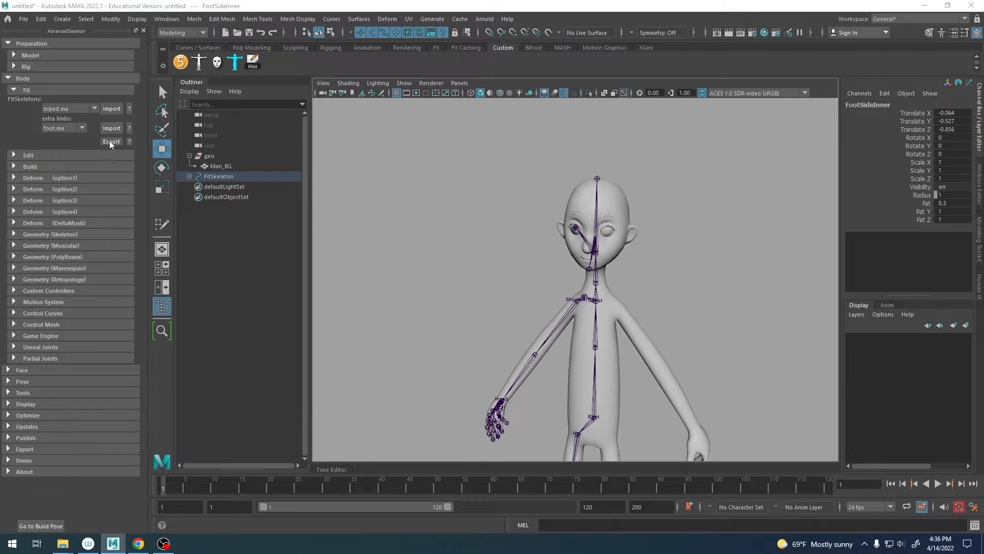
left_click_drag(497, 131, 455, 130)
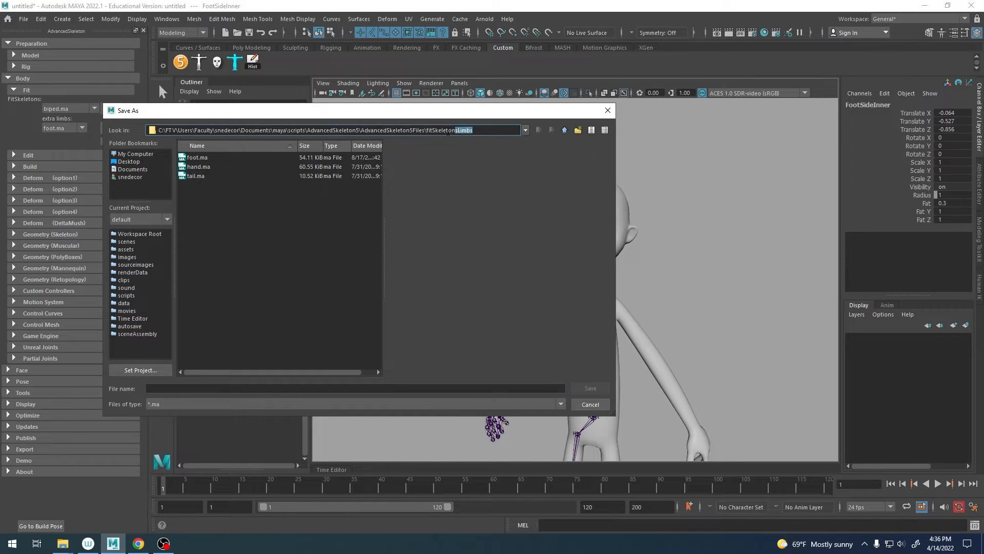
left_click(226, 388)
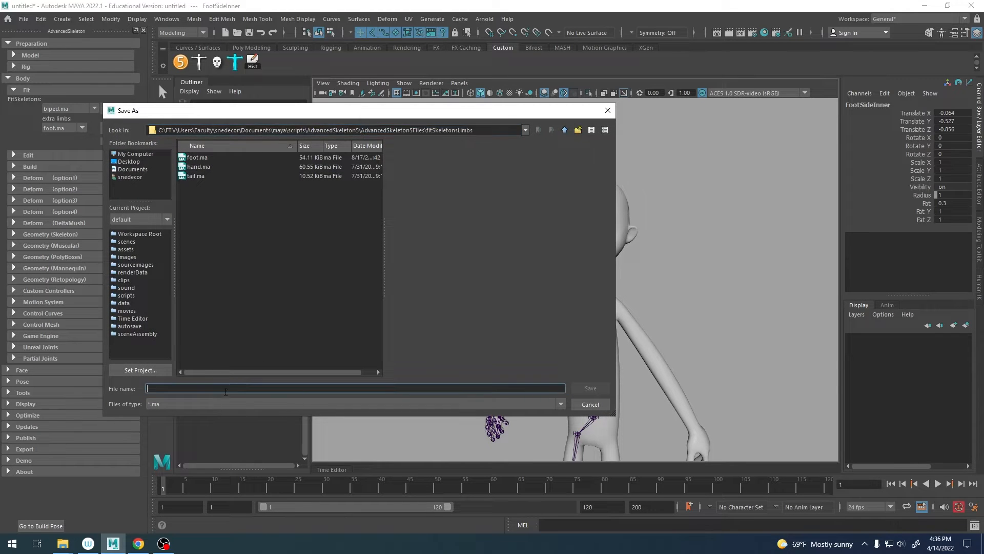
type("bg_Man")
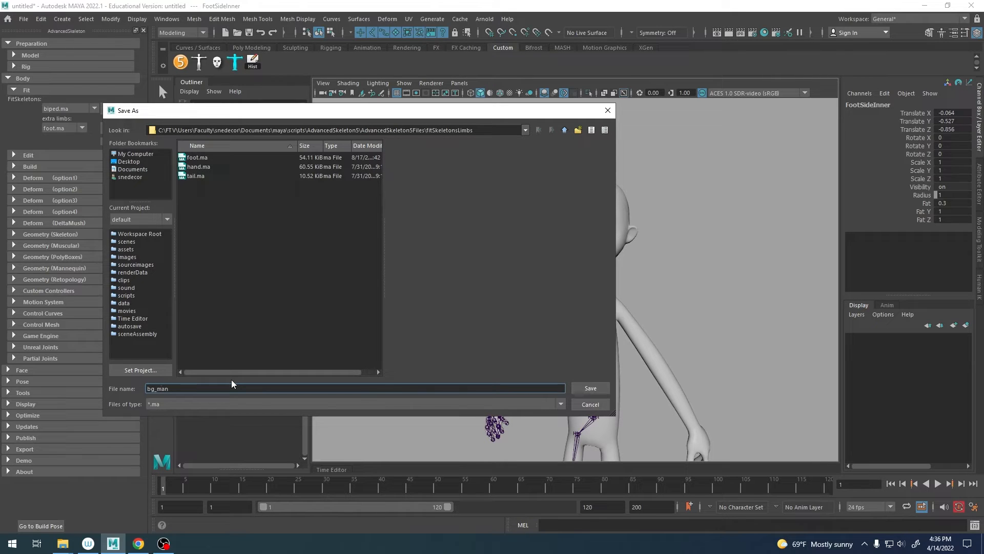
key("Return")
- Examine the fit skeleton's alignment with the legs, arms and head from the side and front
left_click_drag(535, 276, 594, 374, "alt")
middle_click_drag(594, 372, 581, 274, "alt")
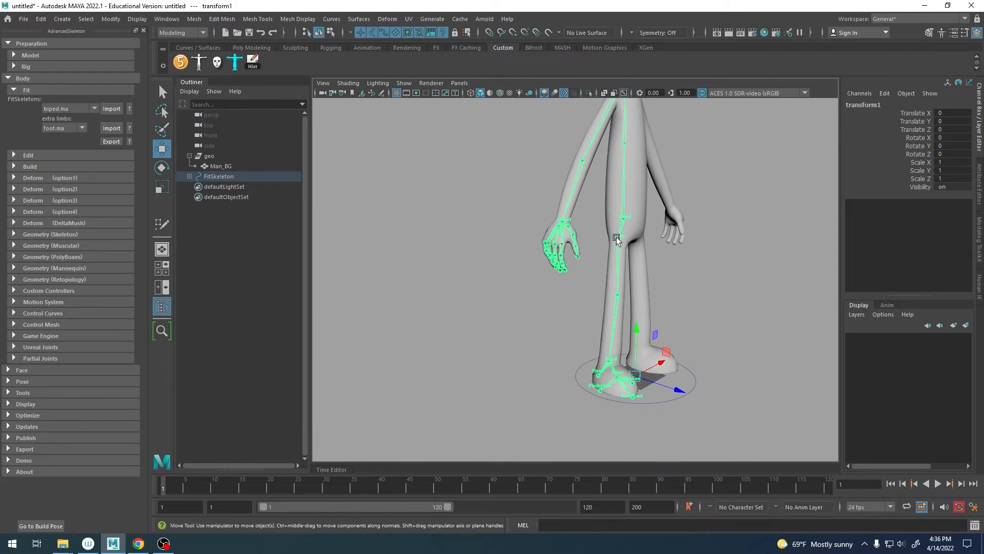
left_click_drag(639, 301, 582, 292, "alt")
middle_click_drag(583, 292, 583, 342, "alt")
right_click_drag(583, 342, 566, 312, "alt")
middle_click_drag(566, 312, 548, 343, "alt")
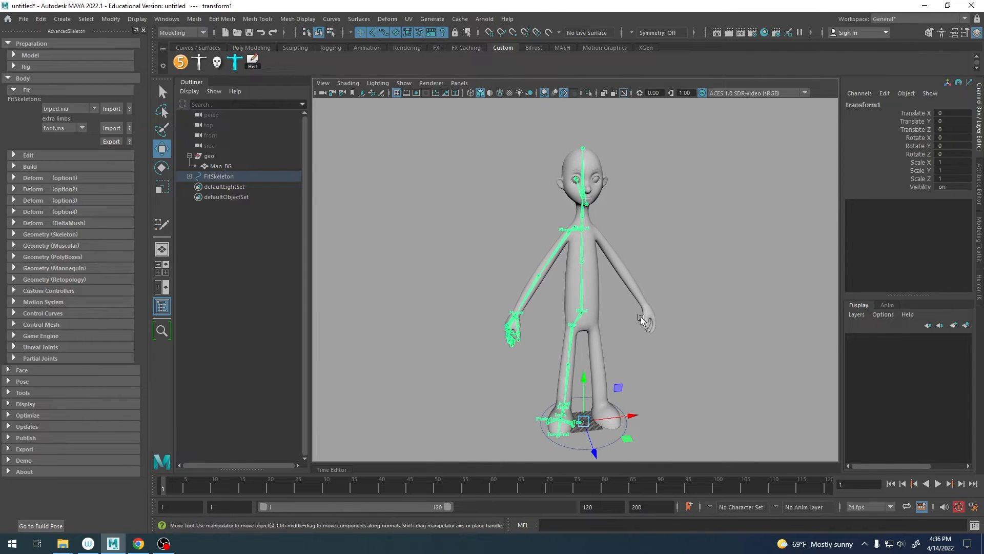
left_click_drag(642, 318, 613, 316, "alt")
- Try to build the AdvancedSkeleton rig from the fit skeleton
left_click(27, 90)
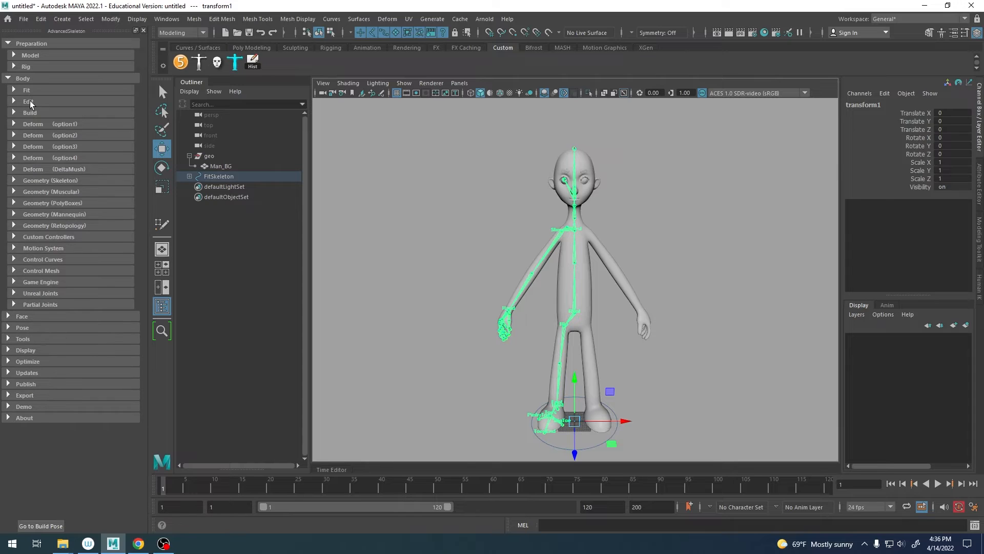
left_click(30, 102)
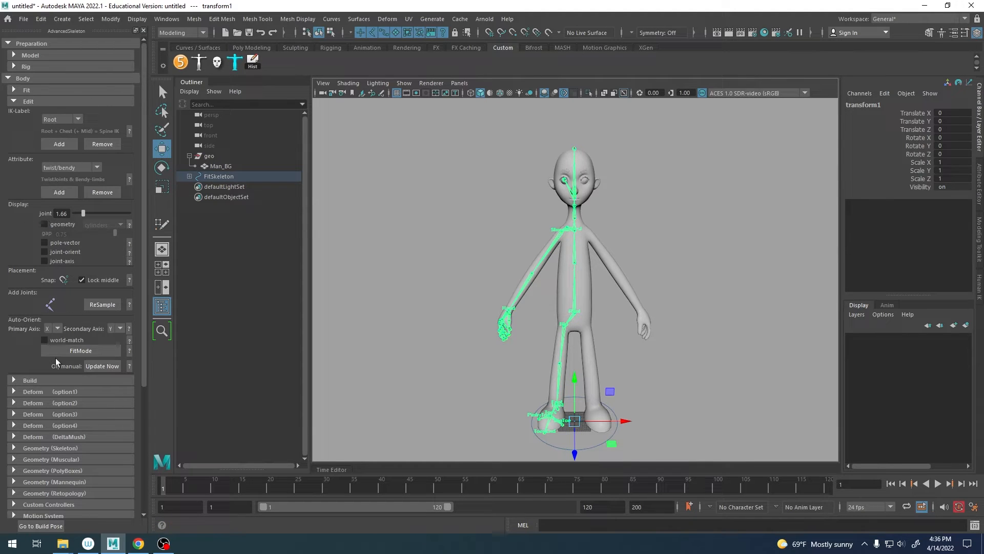
left_click(33, 103)
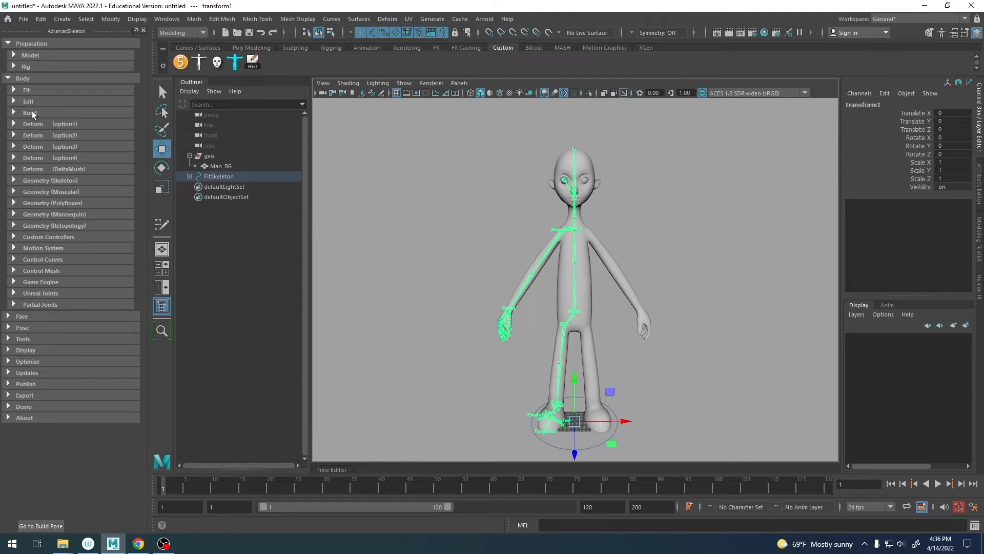
left_click(32, 112)
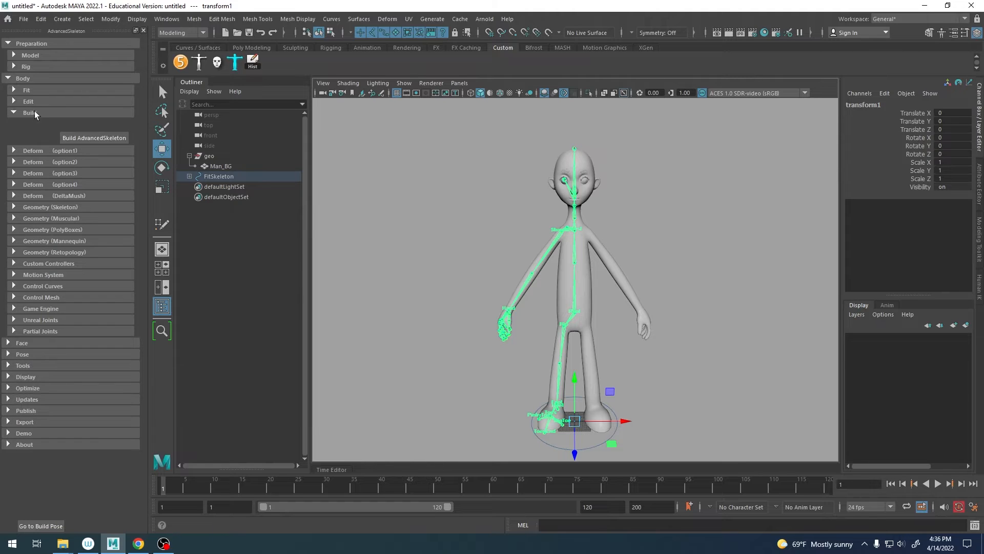
left_click(69, 136)
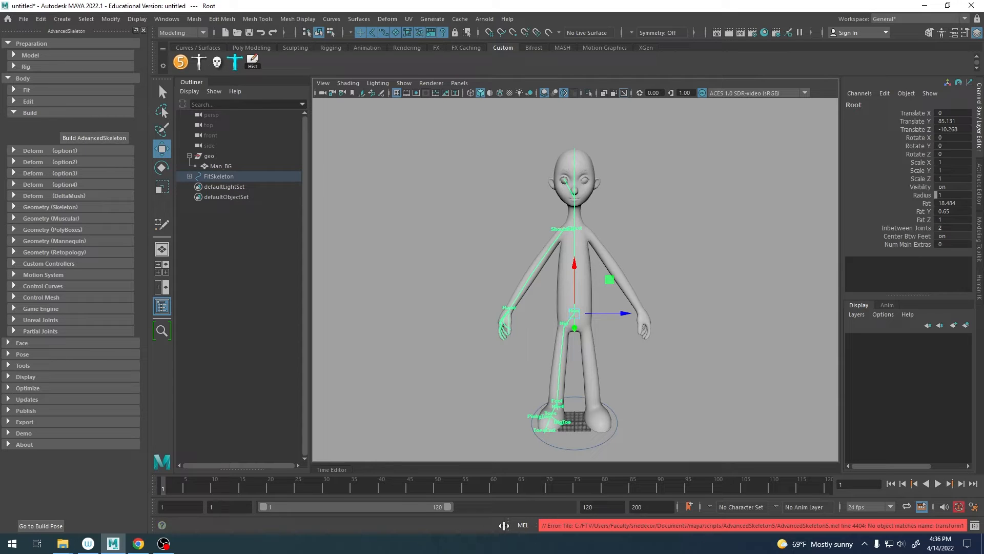
- Freeze the transformations of the Man_BG character mesh
left_click_drag(505, 521, 428, 523)
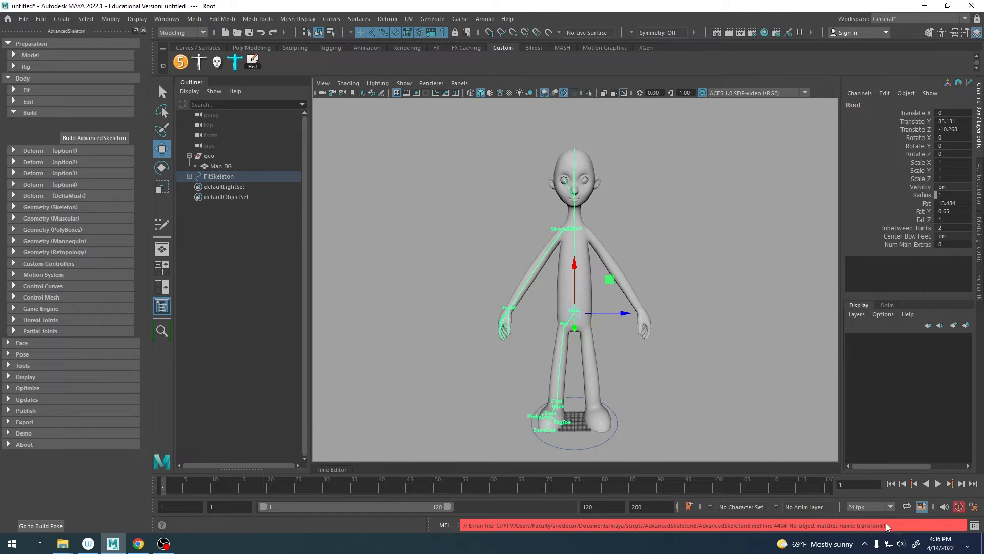
left_click_drag(814, 530, 787, 528)
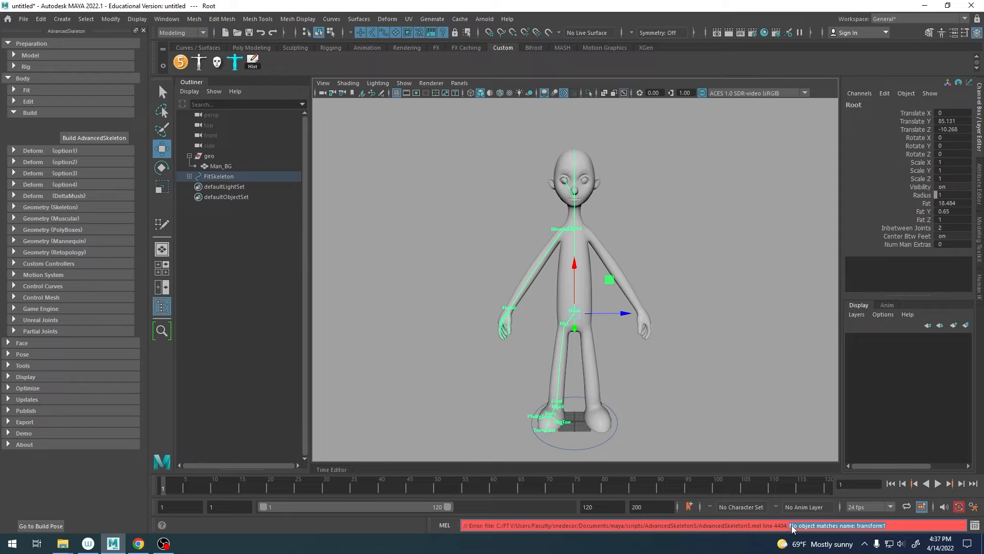
left_click(586, 257)
right_click_drag(585, 255, 664, 257, "alt")
middle_click_drag(663, 257, 663, 281, "alt")
right_click_drag(663, 281, 624, 272, "alt")
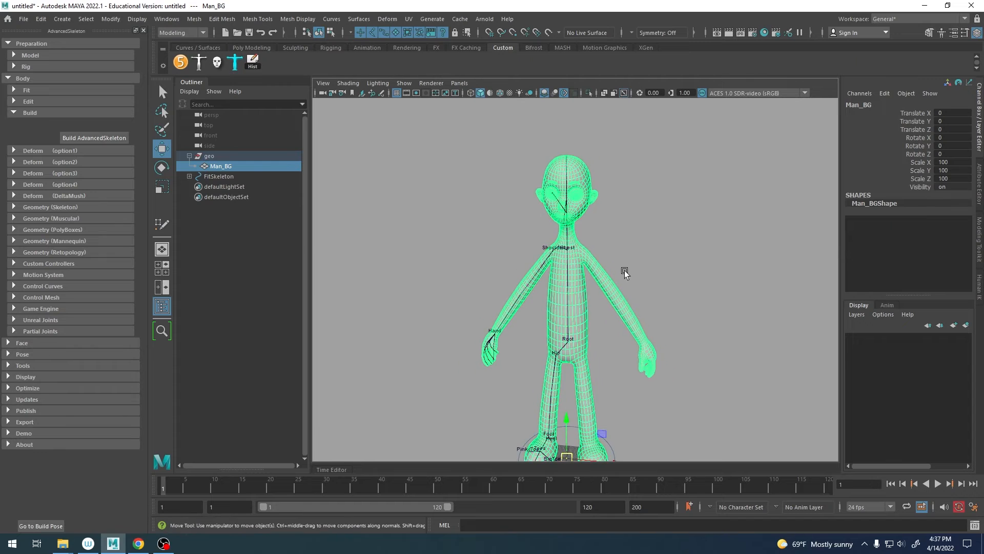
left_click_drag(624, 272, 611, 268, "alt")
middle_click_drag(611, 268, 600, 239, "alt")
right_click_drag(600, 240, 591, 244, "alt")
left_click_drag(591, 244, 586, 242, "alt")
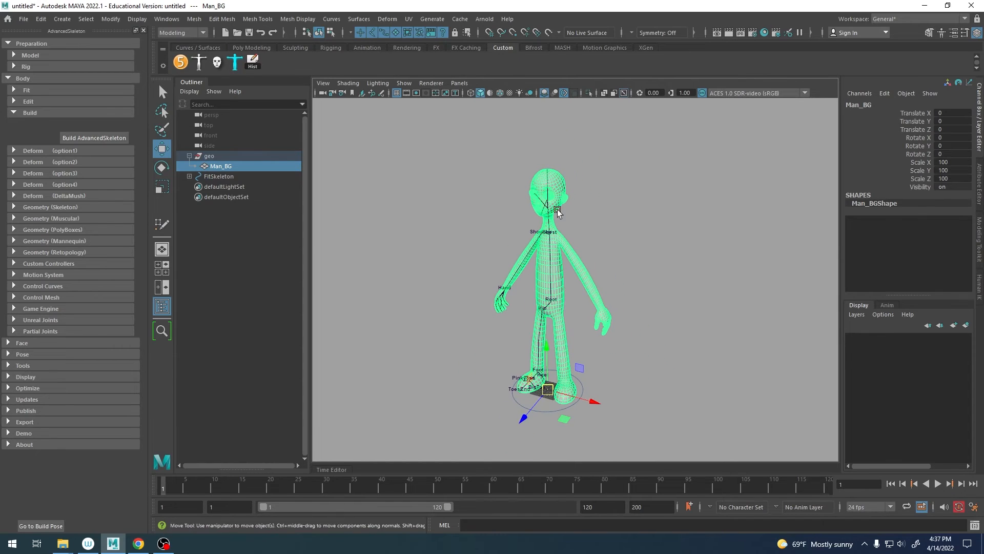
left_click(110, 19)
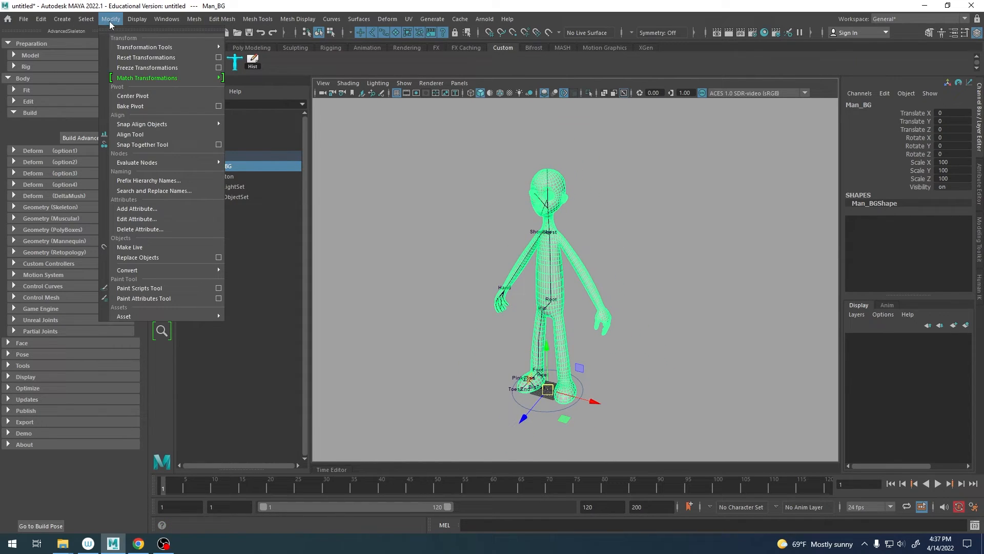
left_click(165, 71)
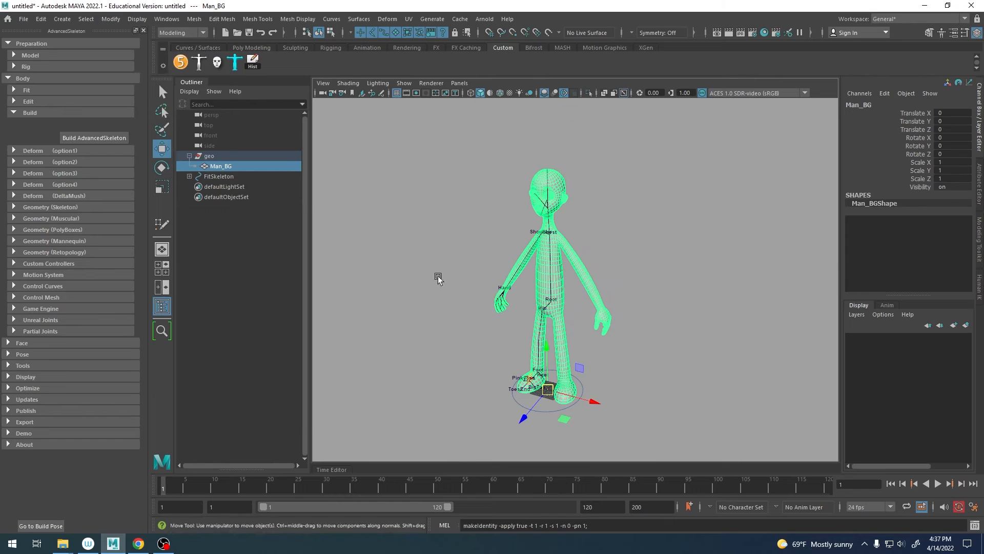
- Delete the Man_BG mesh's construction history and build the AdvancedSkeleton rig from the fit skeleton
left_click(266, 210)
left_click(224, 166)
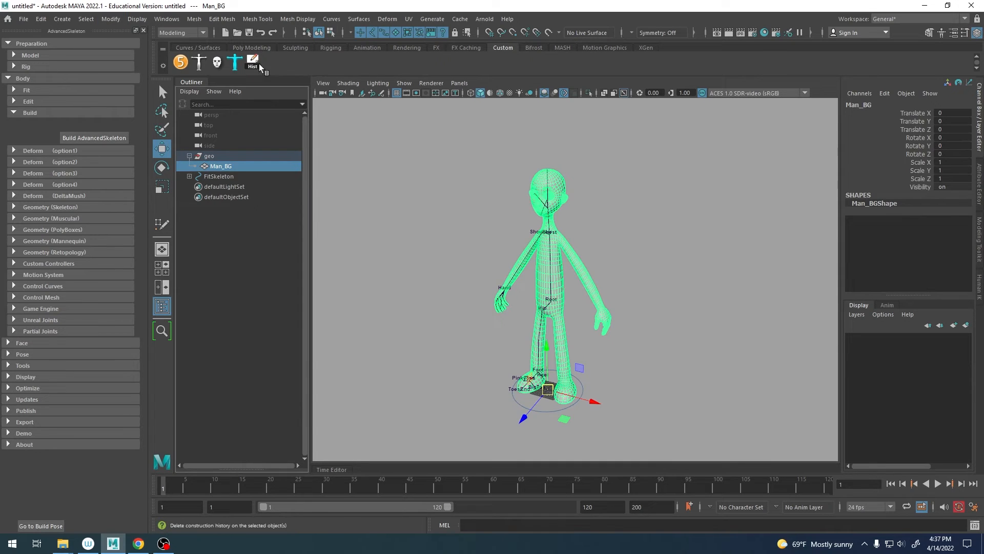
left_click_drag(923, 162, 922, 185)
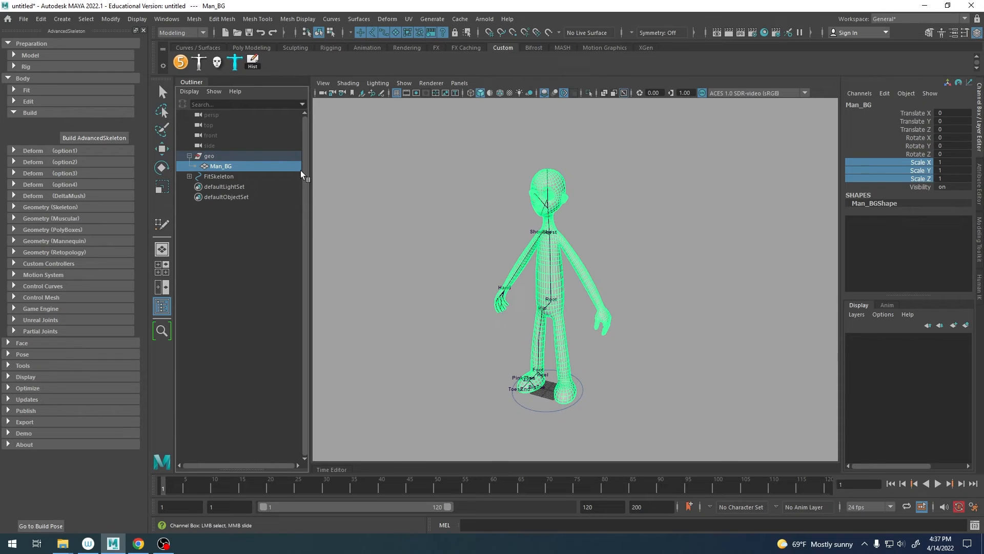
left_click(252, 60)
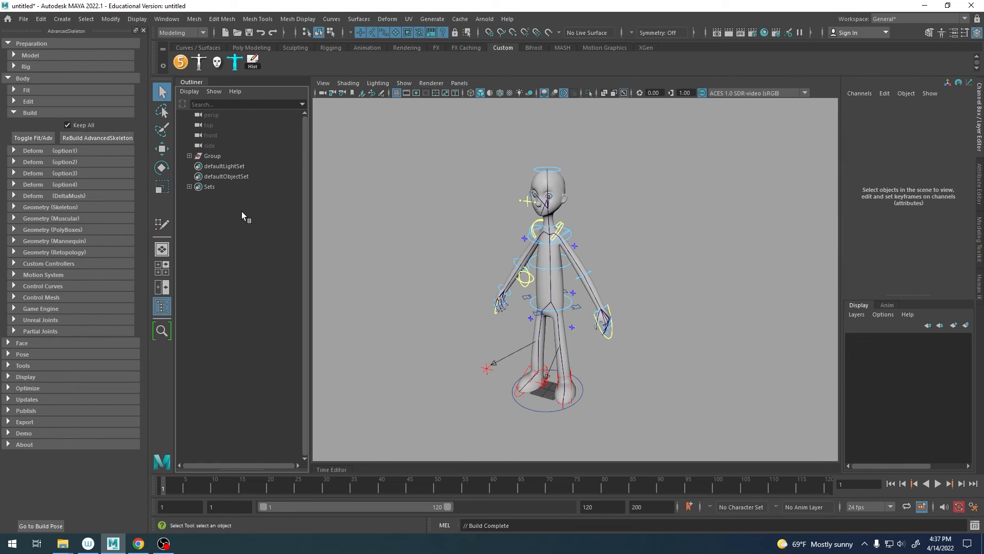
- Save the rigged scene as a Maya ASCII file named BGMan.01.ma
left_click_drag(578, 191, 594, 214, "alt")
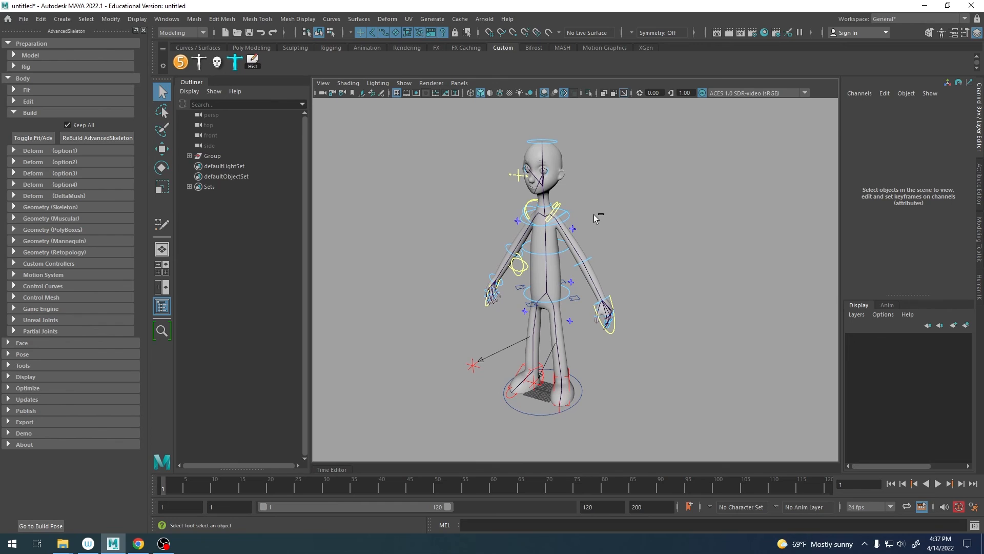
key("ctrl+shift+s")
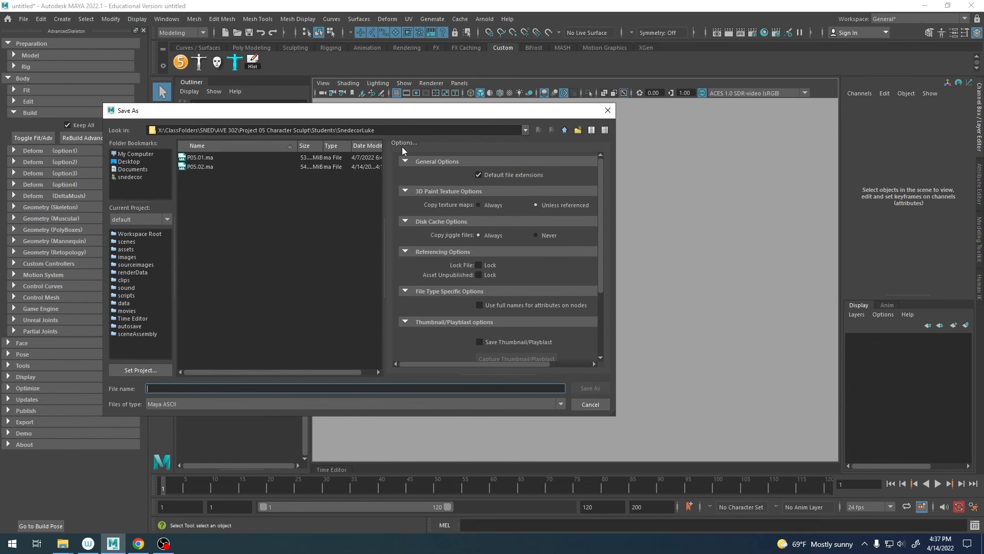
type("BGMan.01.ma")
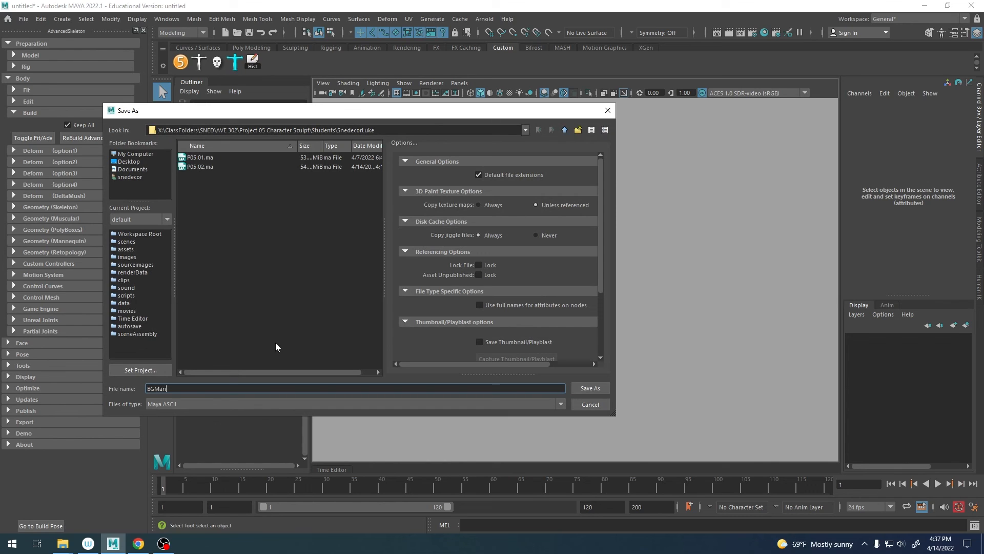